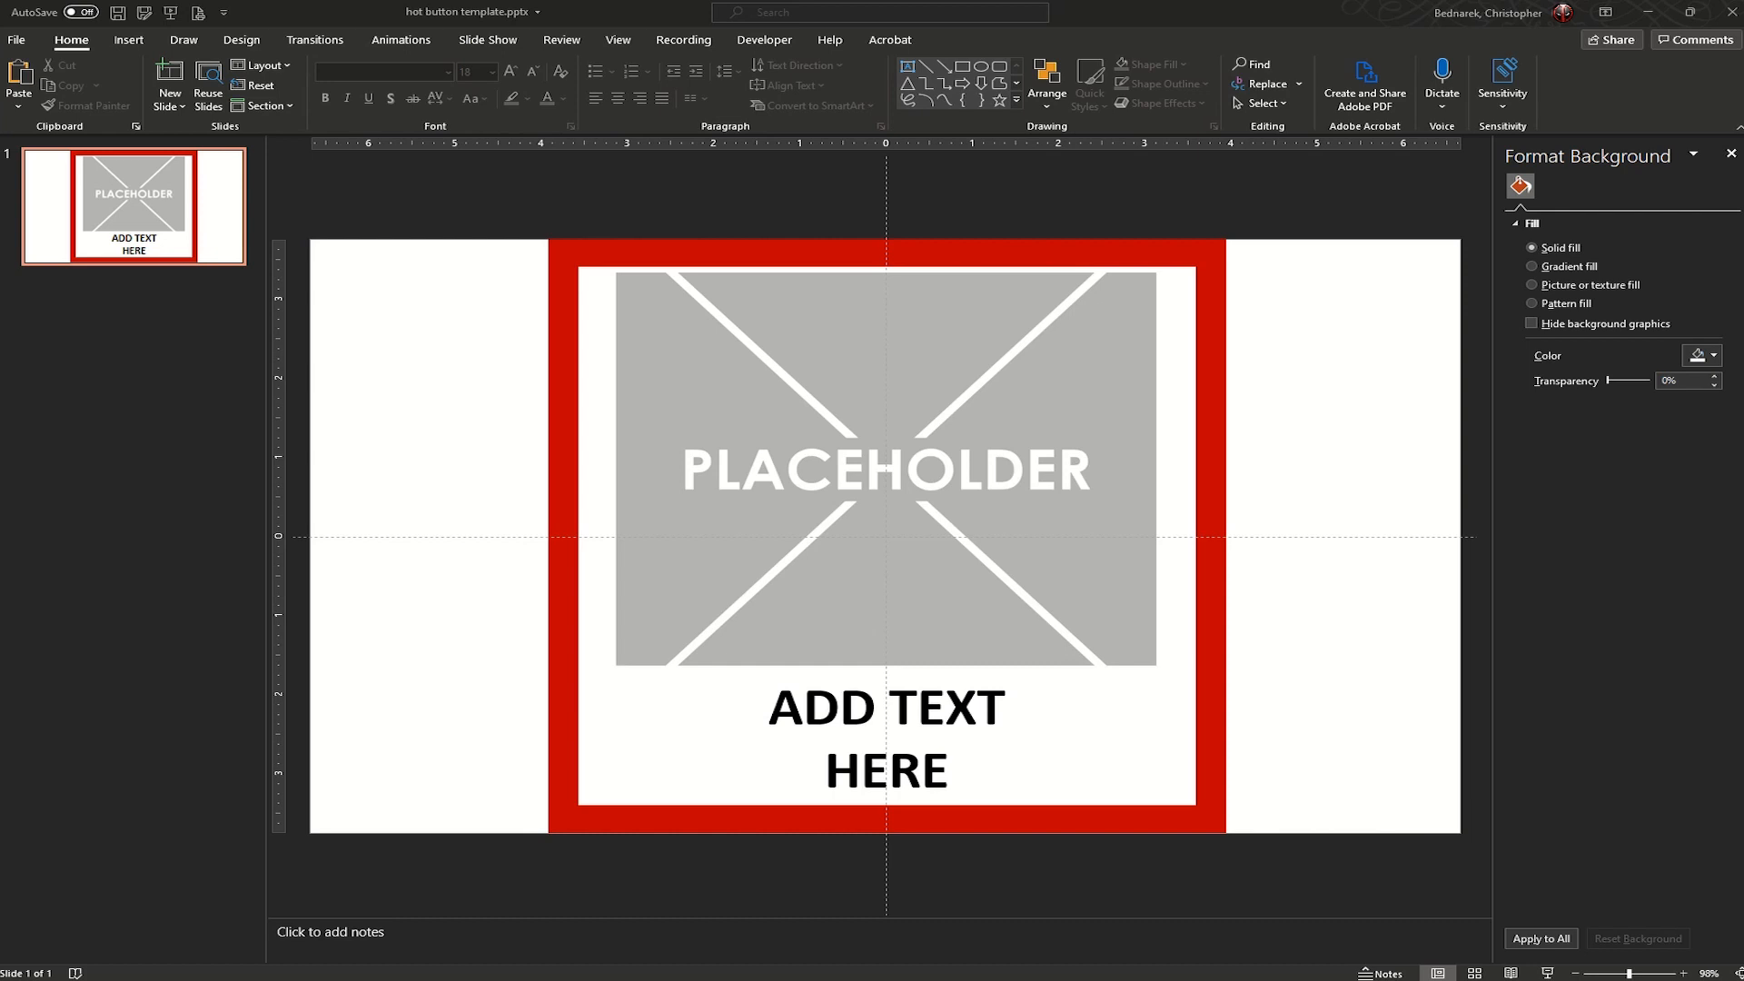
- Replace the grey placeholder picture on the slide with the image file schfd am67.jpg
click(876, 495)
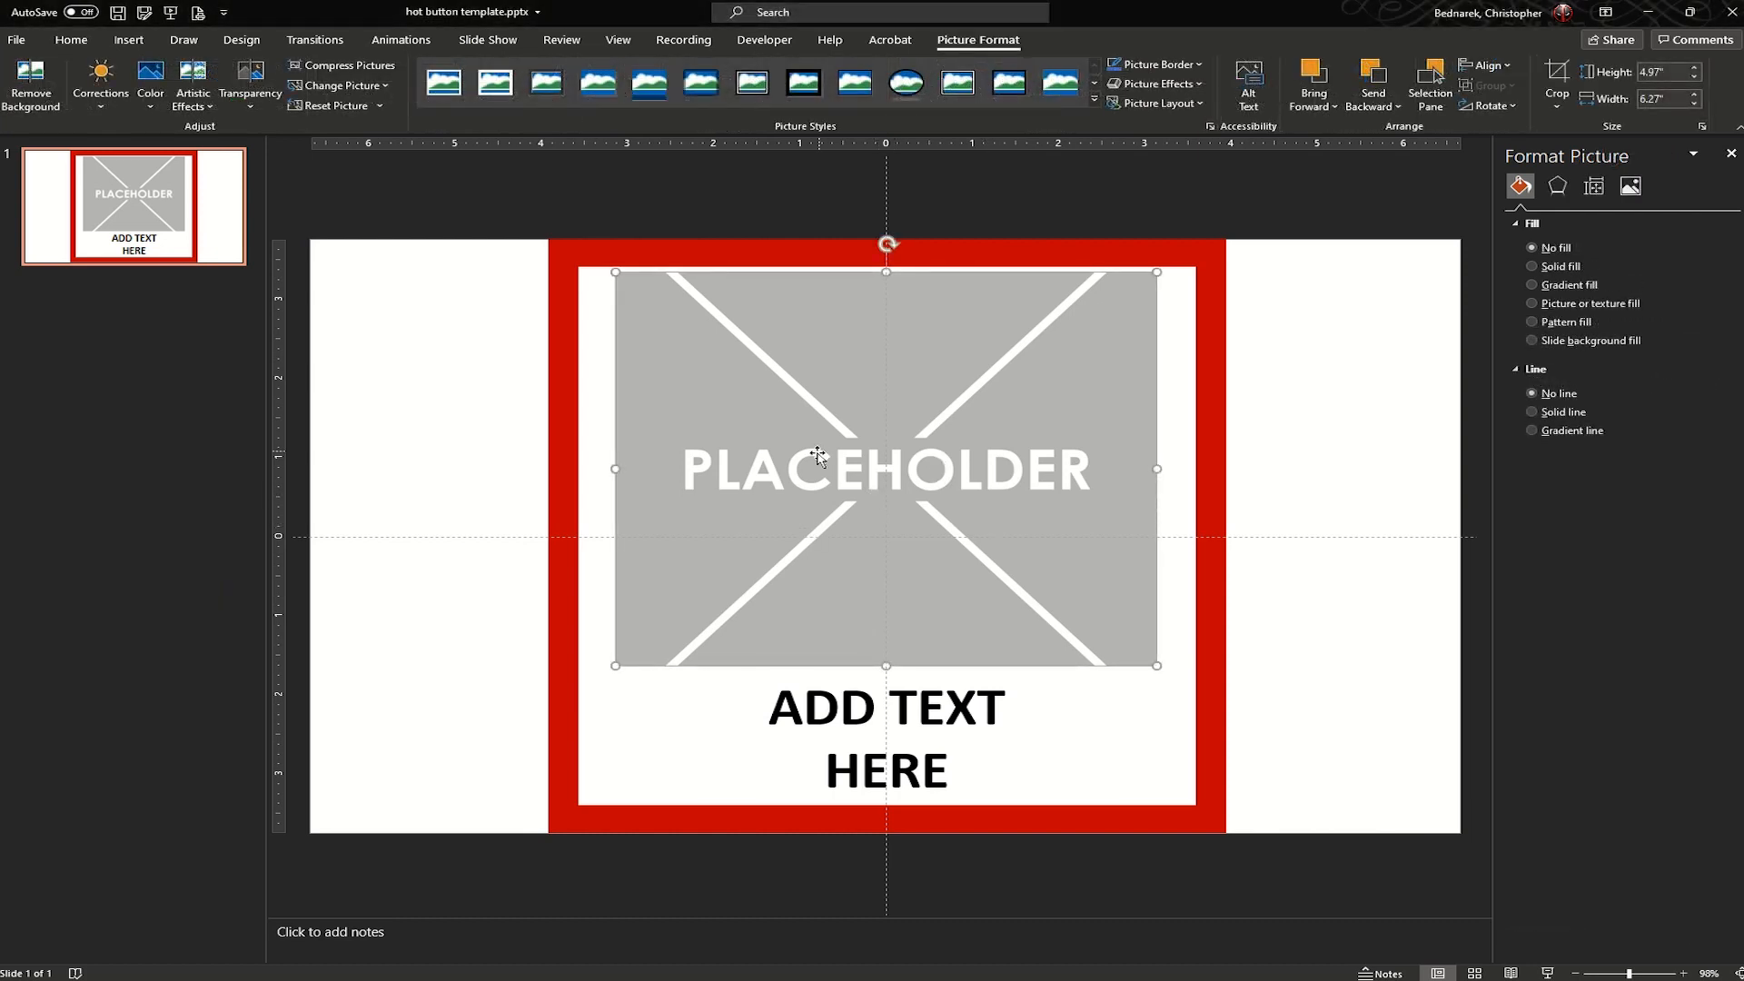
right_click(893, 470)
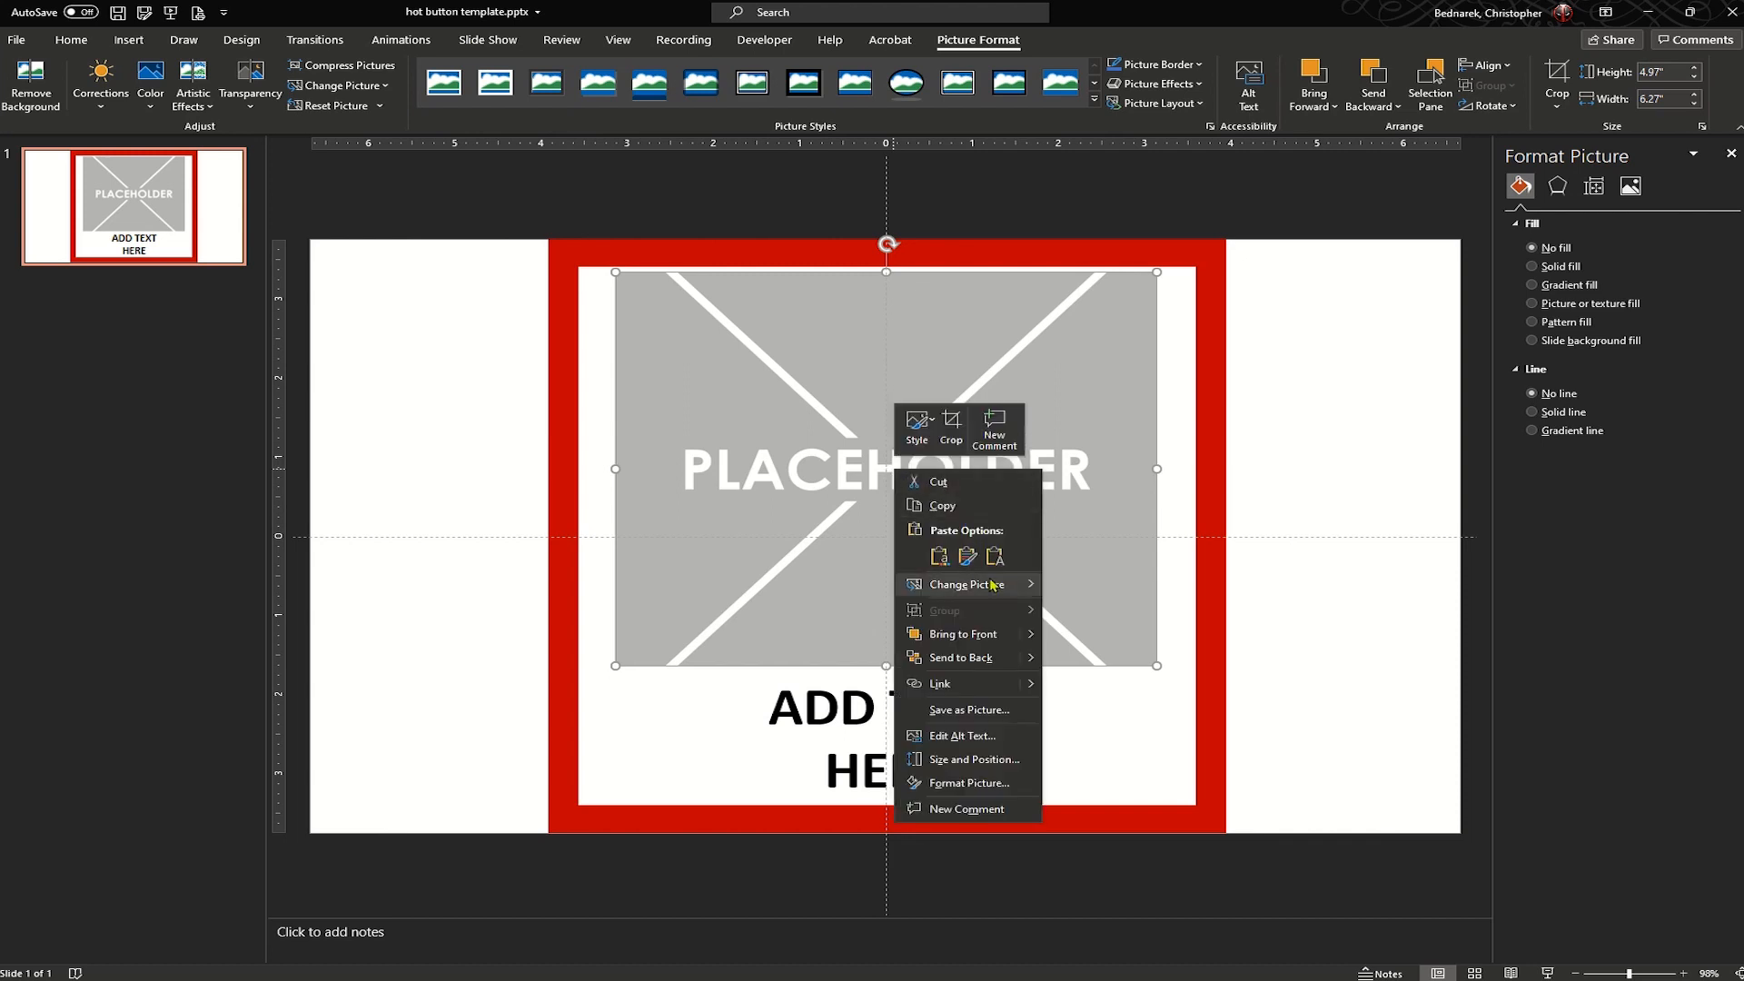
mouse_move(993, 585)
click(1086, 589)
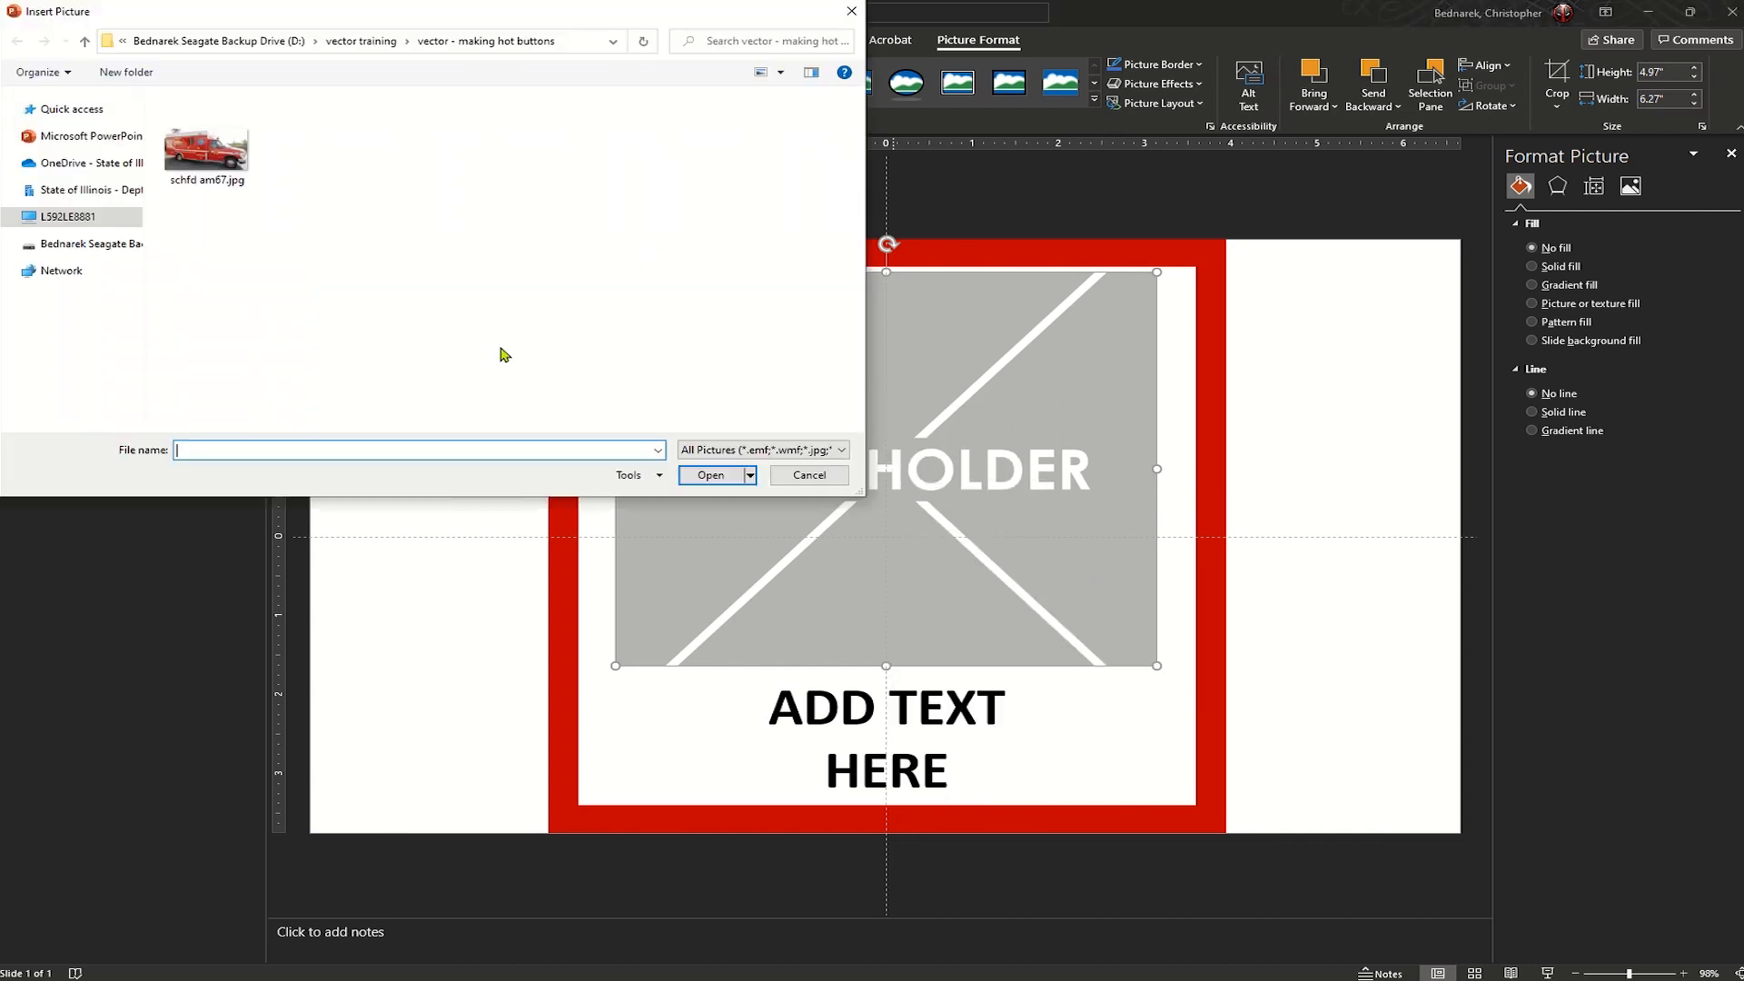
double_click(215, 152)
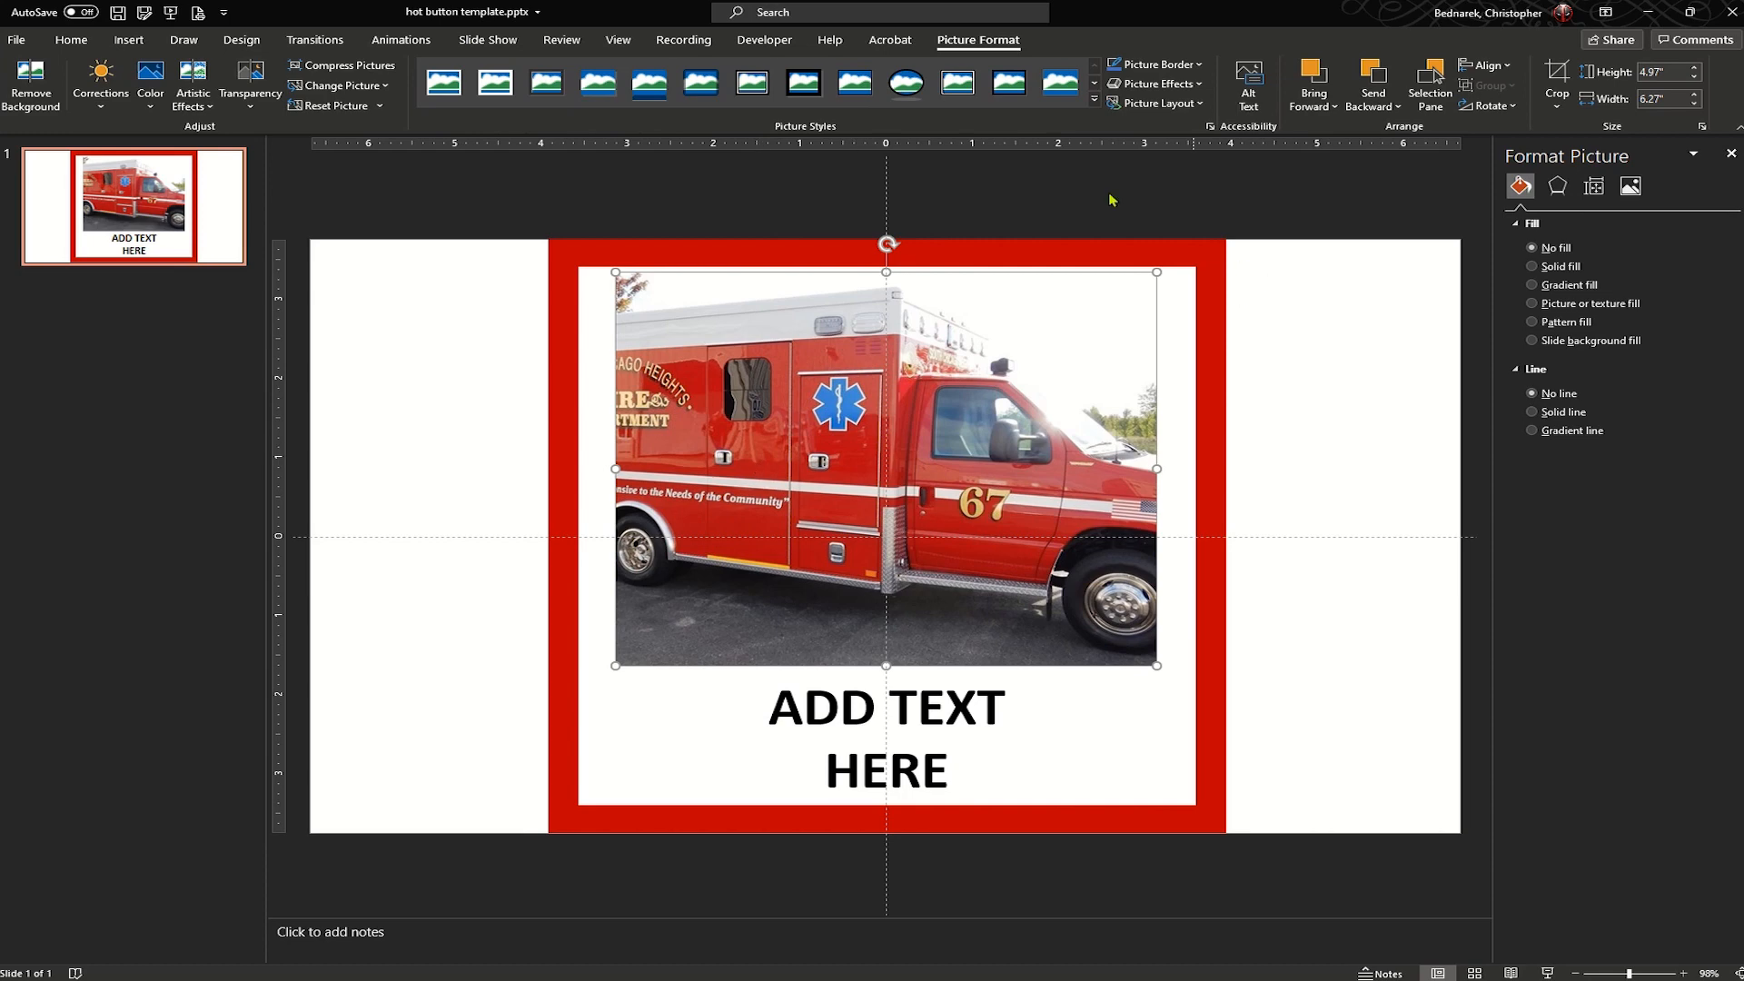
- Scale down the ambulance image within its crop frame so the whole vehicle fits inside
click(1555, 80)
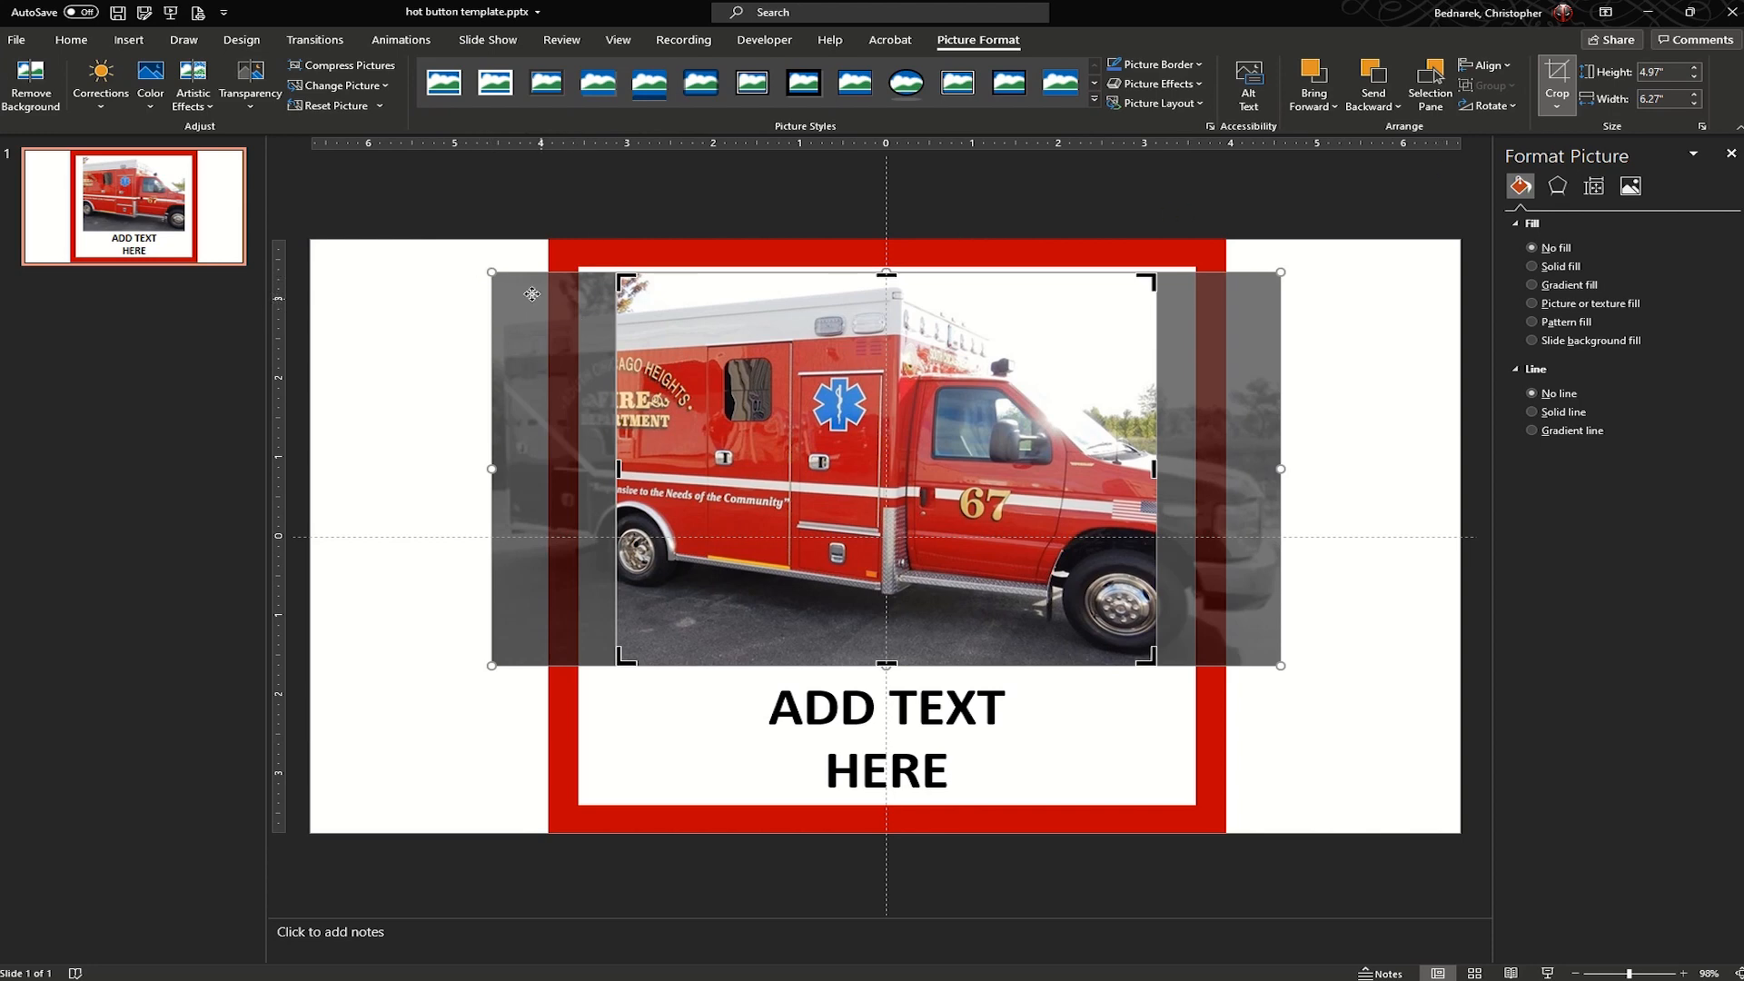
drag(811, 425, 821, 418)
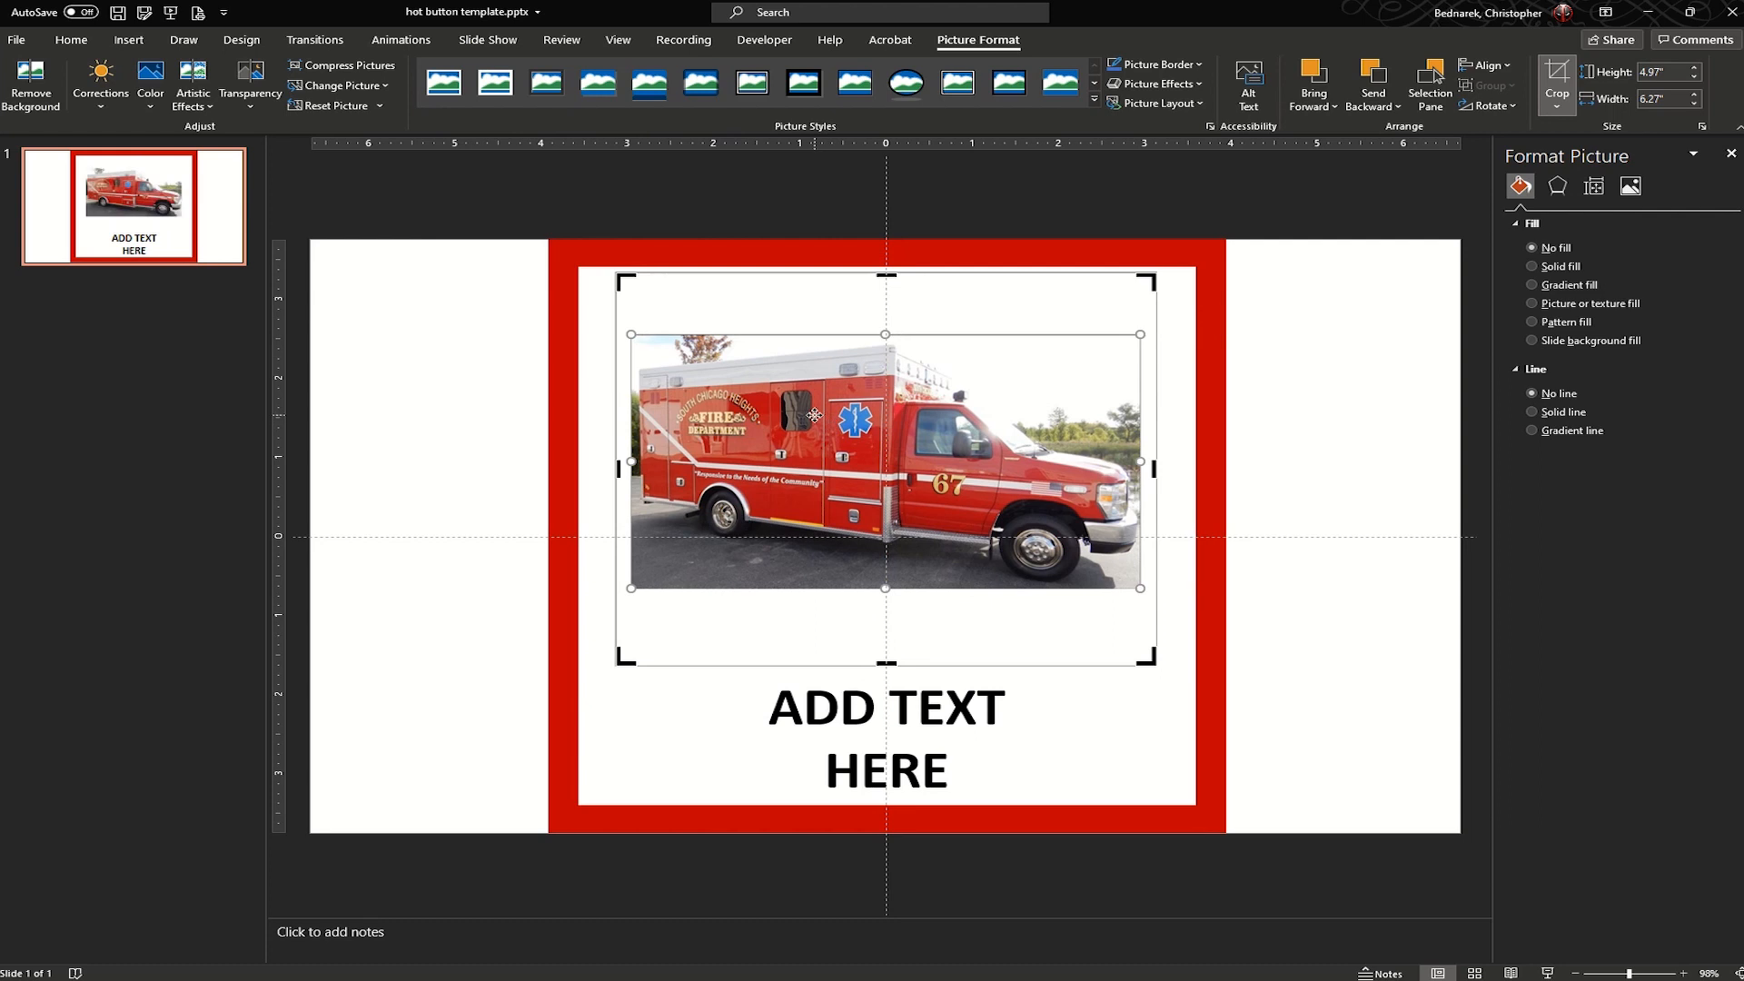
click(1553, 83)
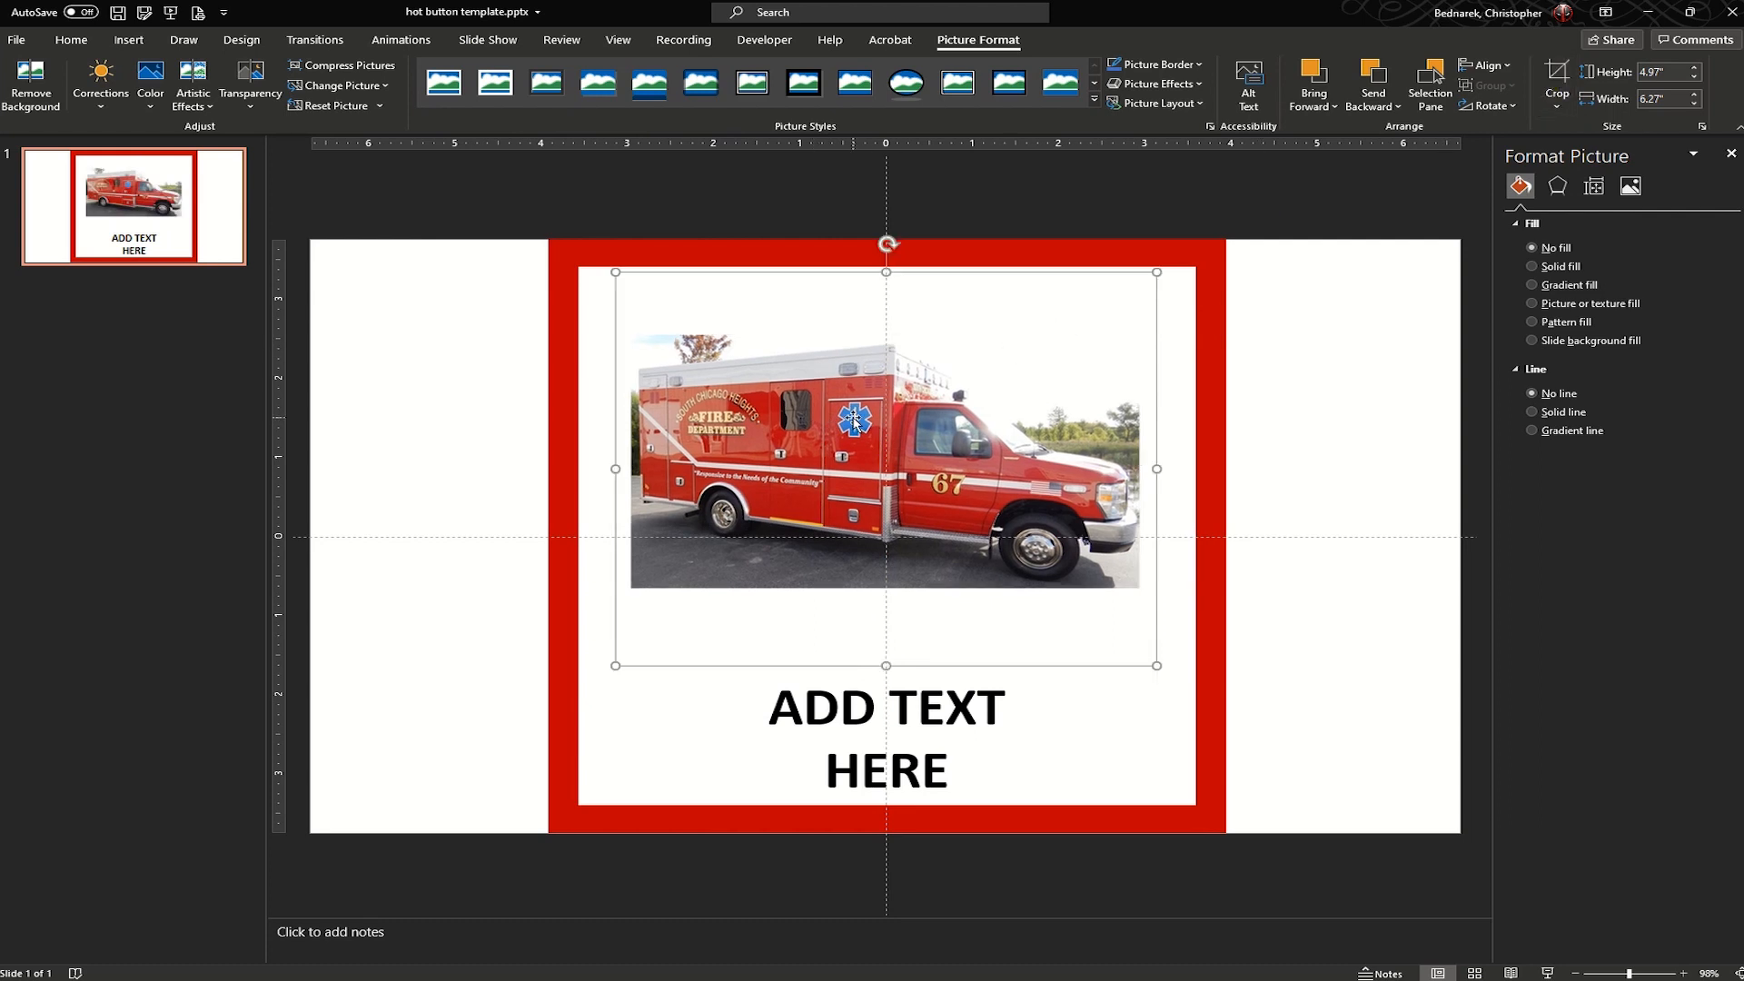
- Crop the blank margins around the ambulance picture and enlarge it to about 3.7" high by 6.62" wide
click(1556, 82)
drag(885, 664, 886, 591)
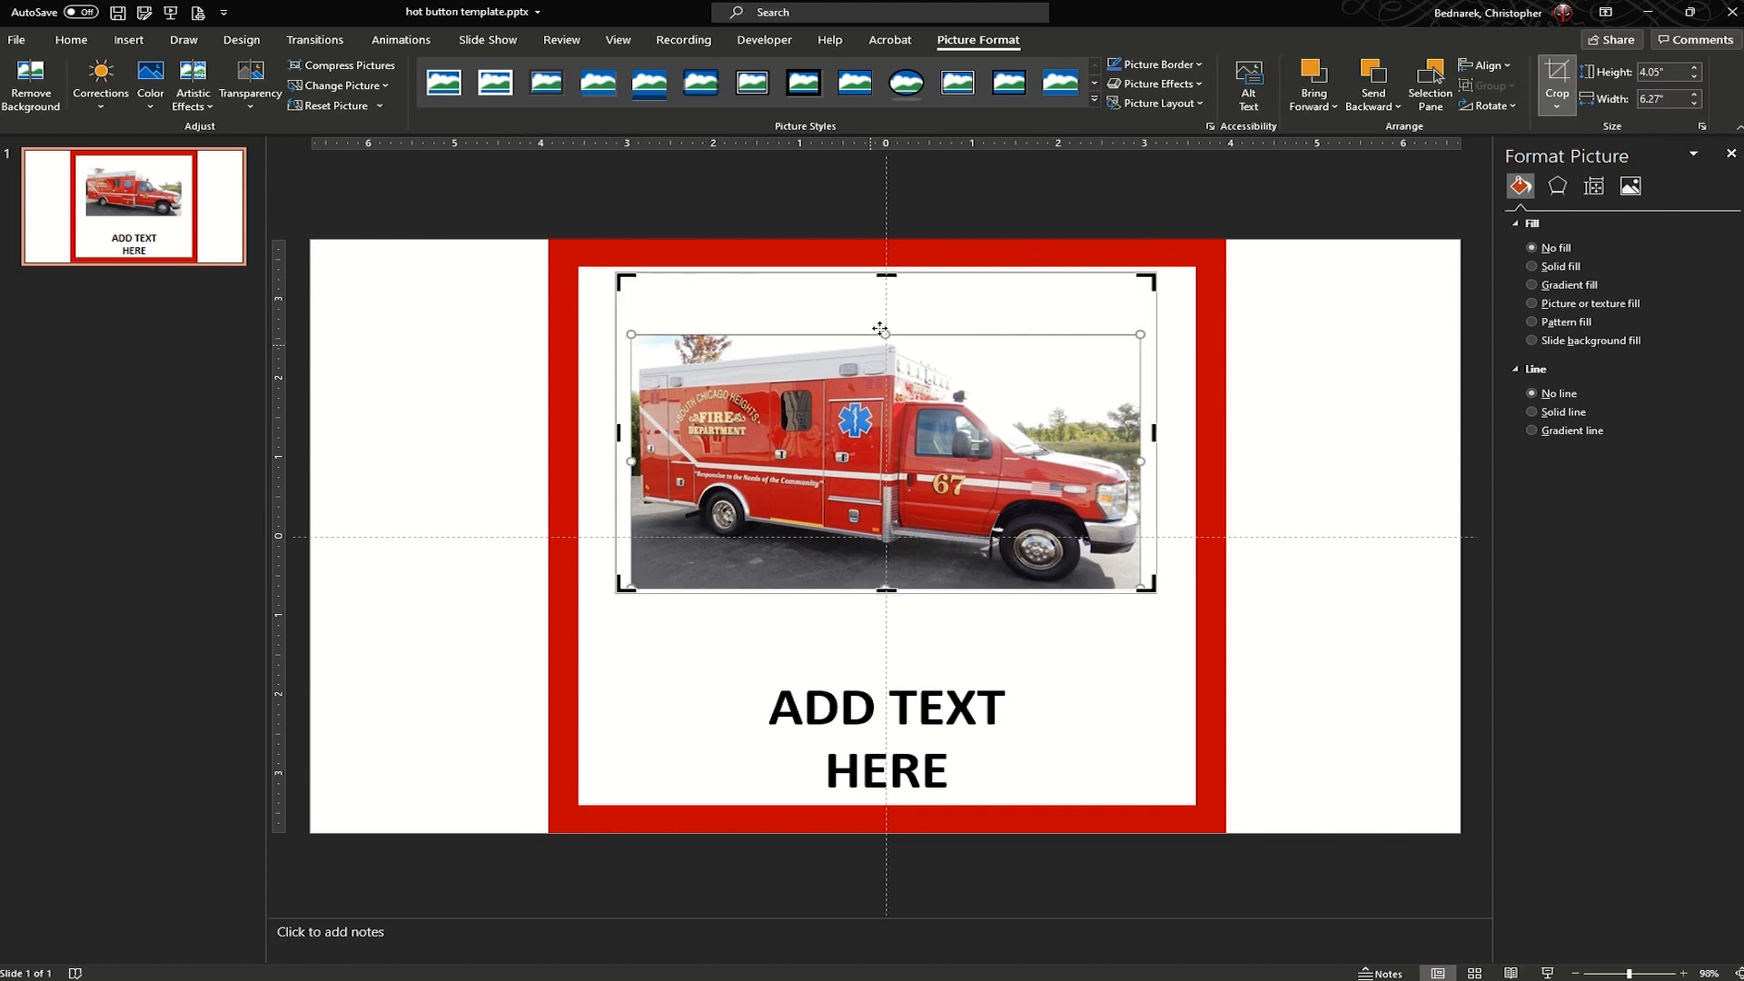
drag(893, 274, 894, 329)
key(Escape)
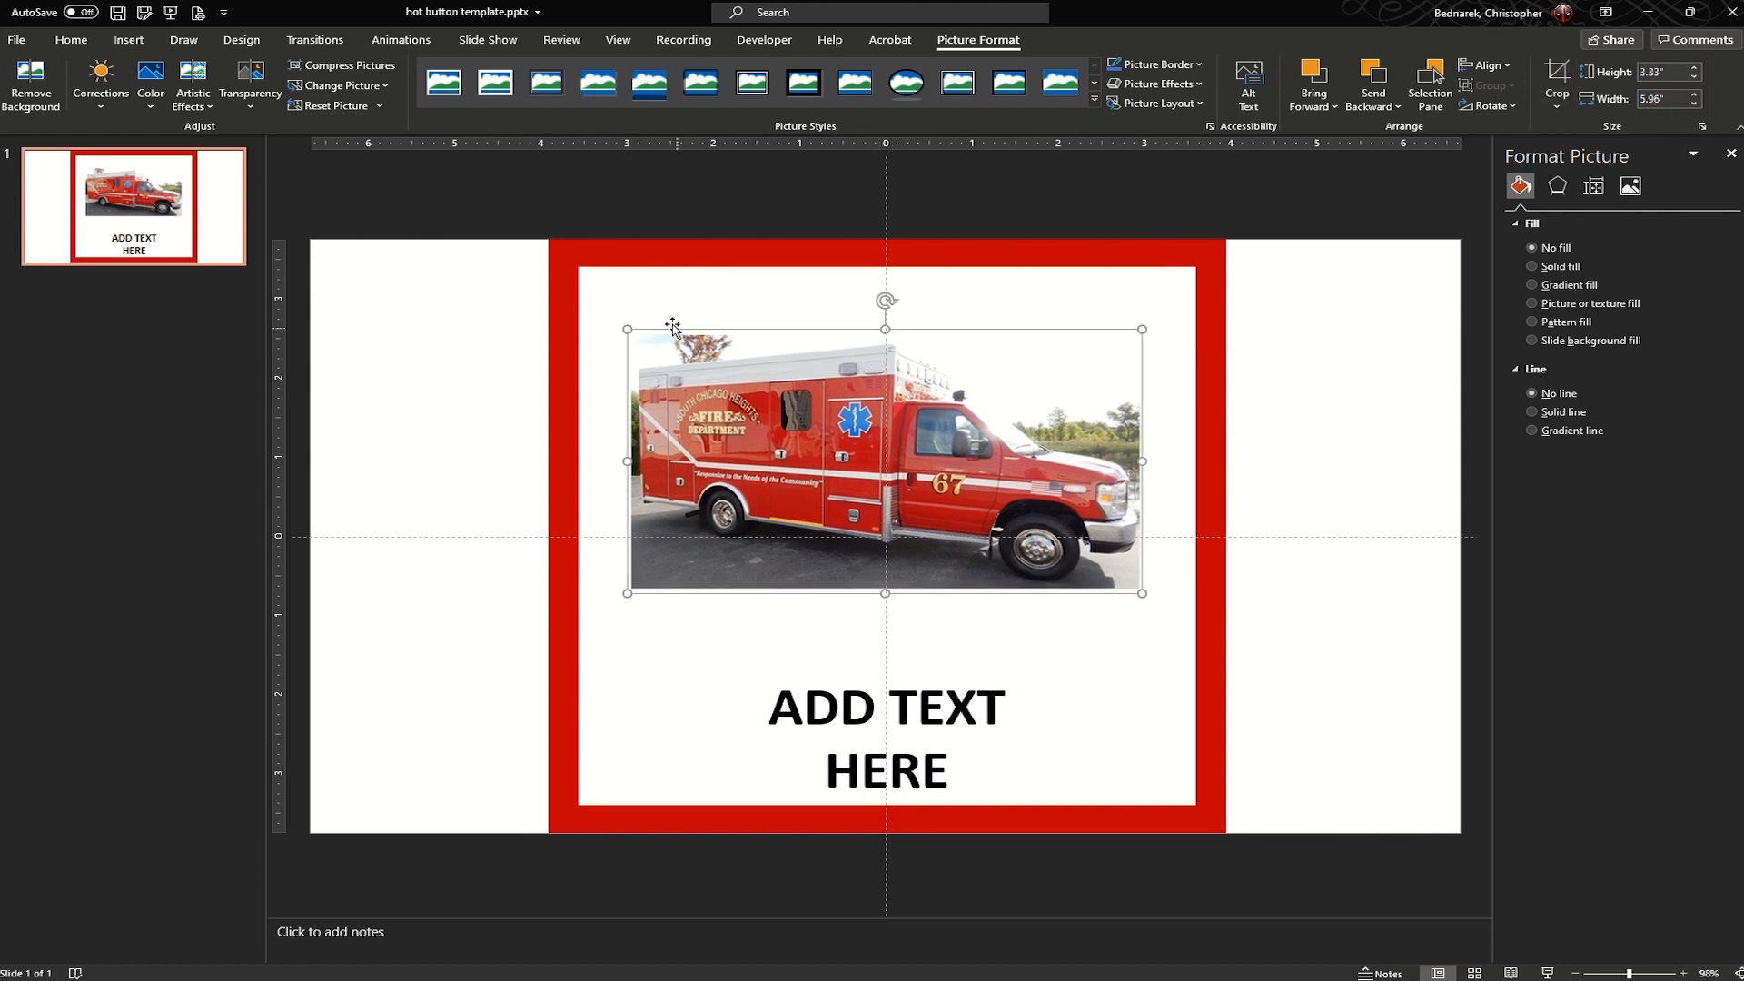
drag(631, 329, 617, 303)
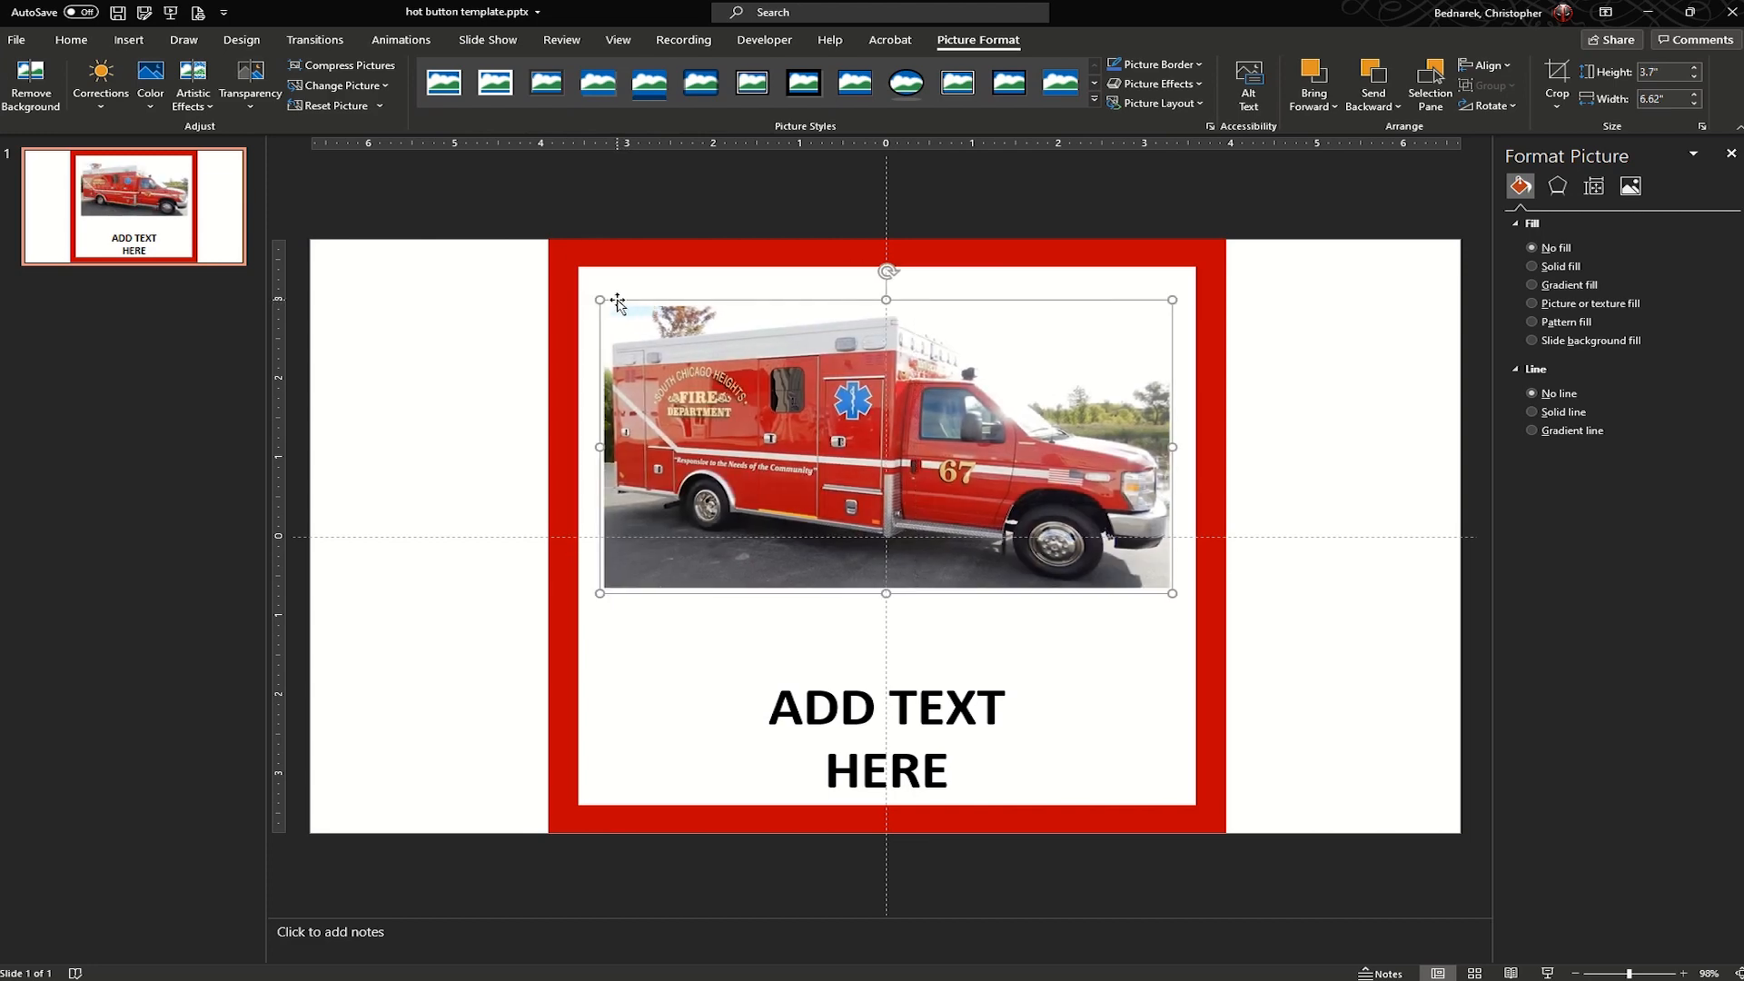
- Move the "ADD TEXT HERE" text box up, closer to the ambulance picture
click(1011, 731)
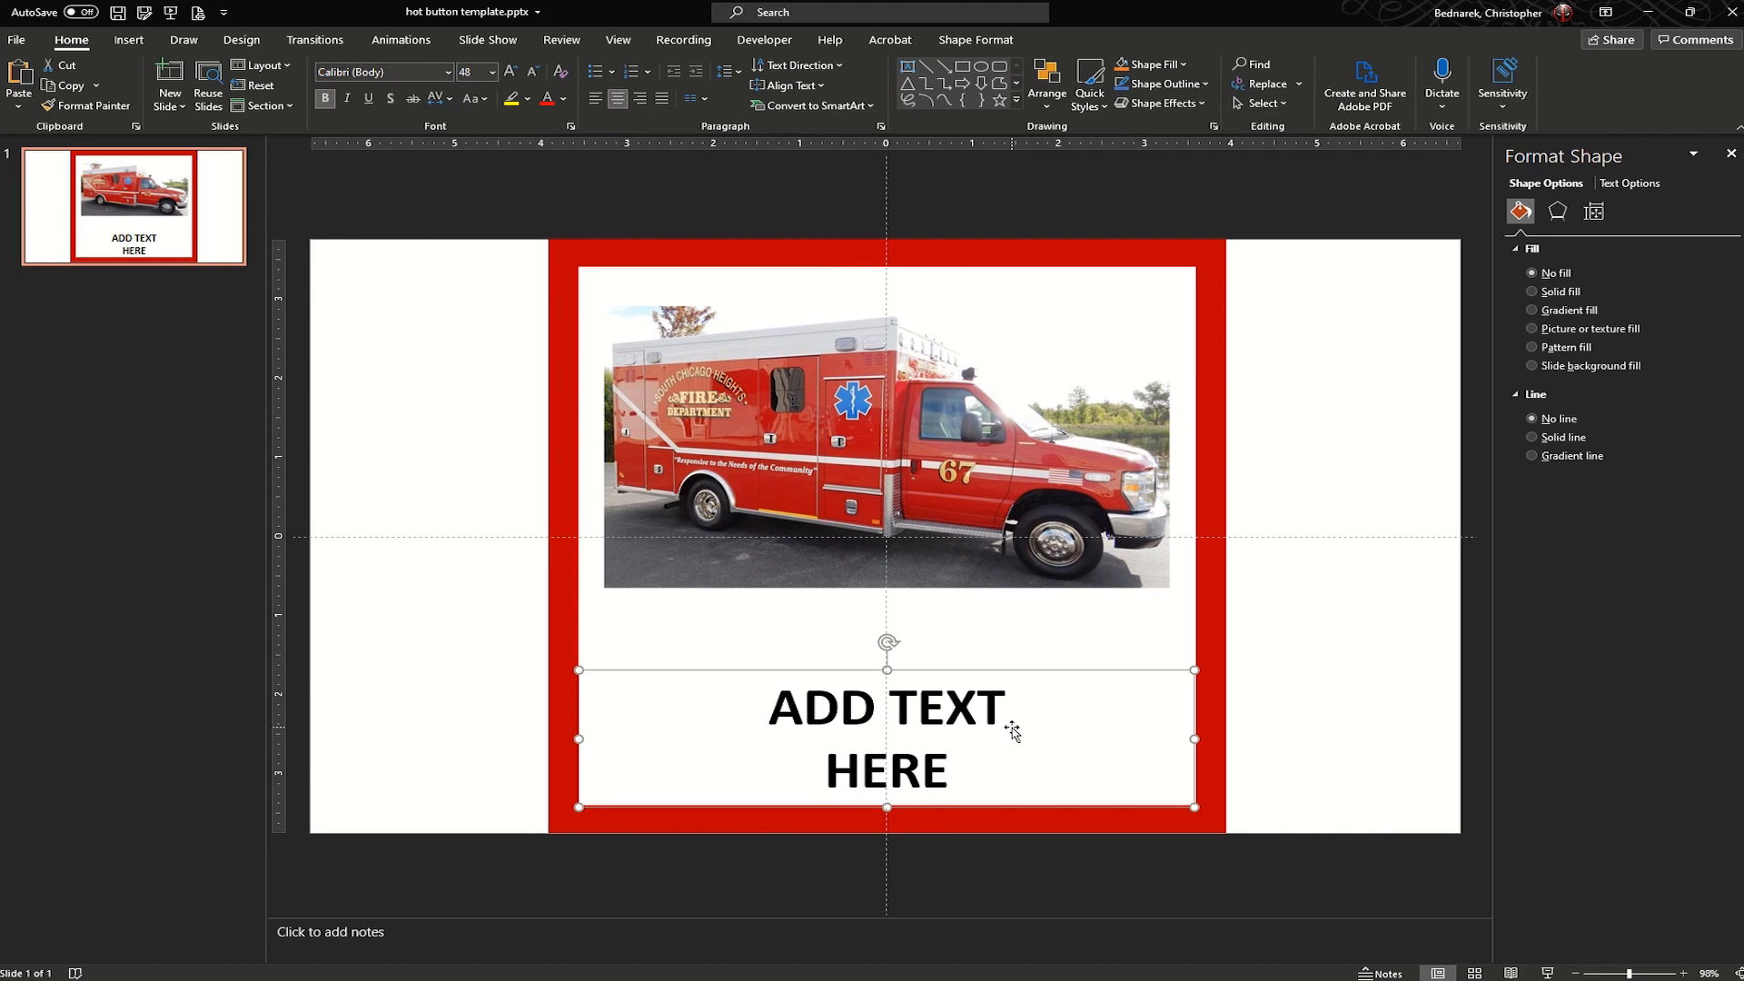
key(Up)
key(Up)
key(Up)
key(Up)
key(Up)
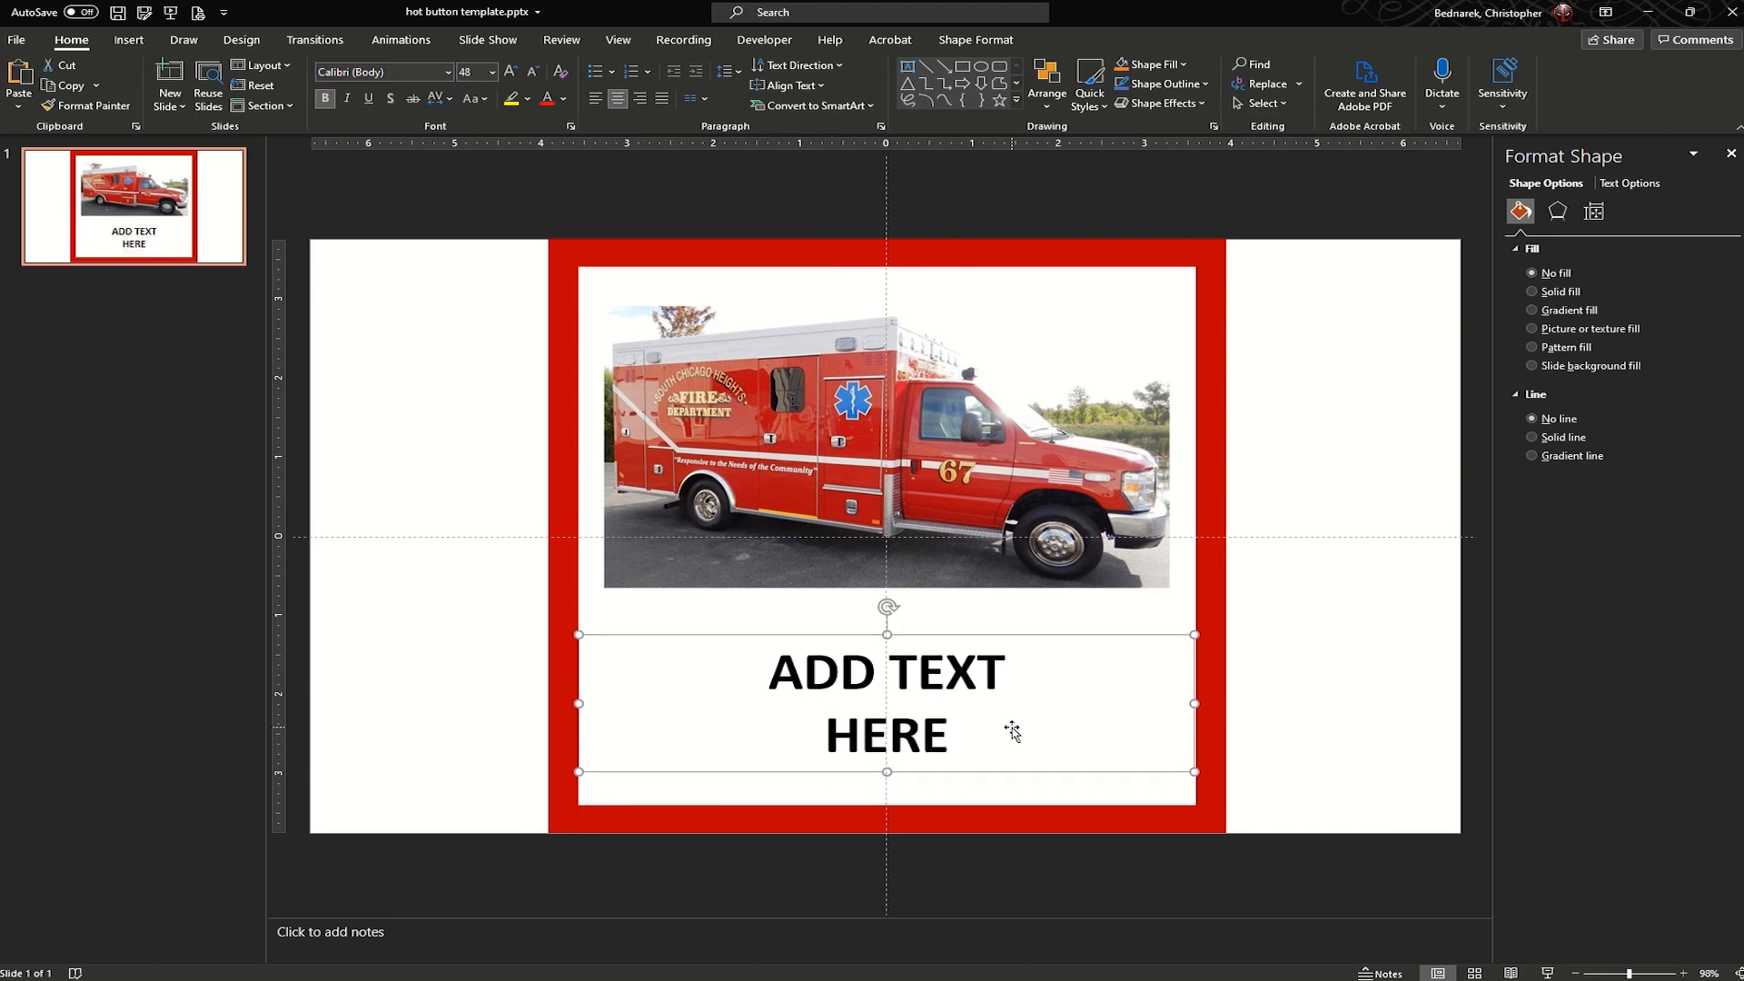
key(Up)
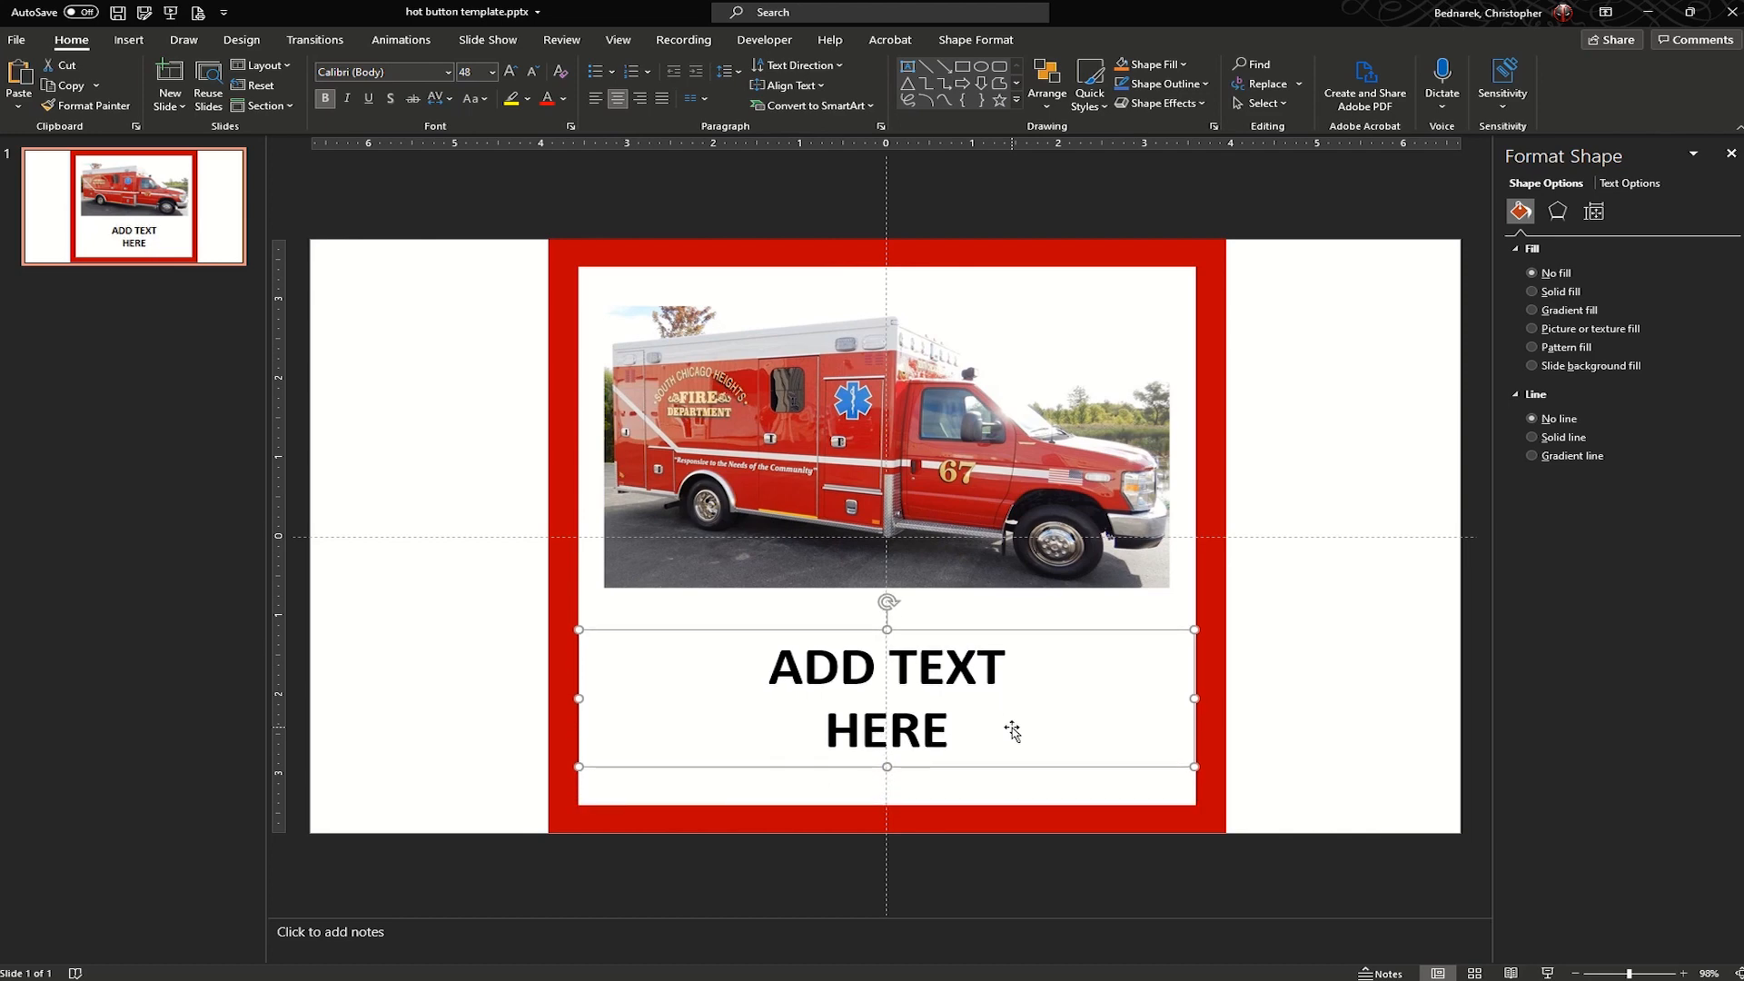
- Replace the placeholder caption with "AMBULANCE 67 DRIVER TRAINING" on two lines
click(1006, 674)
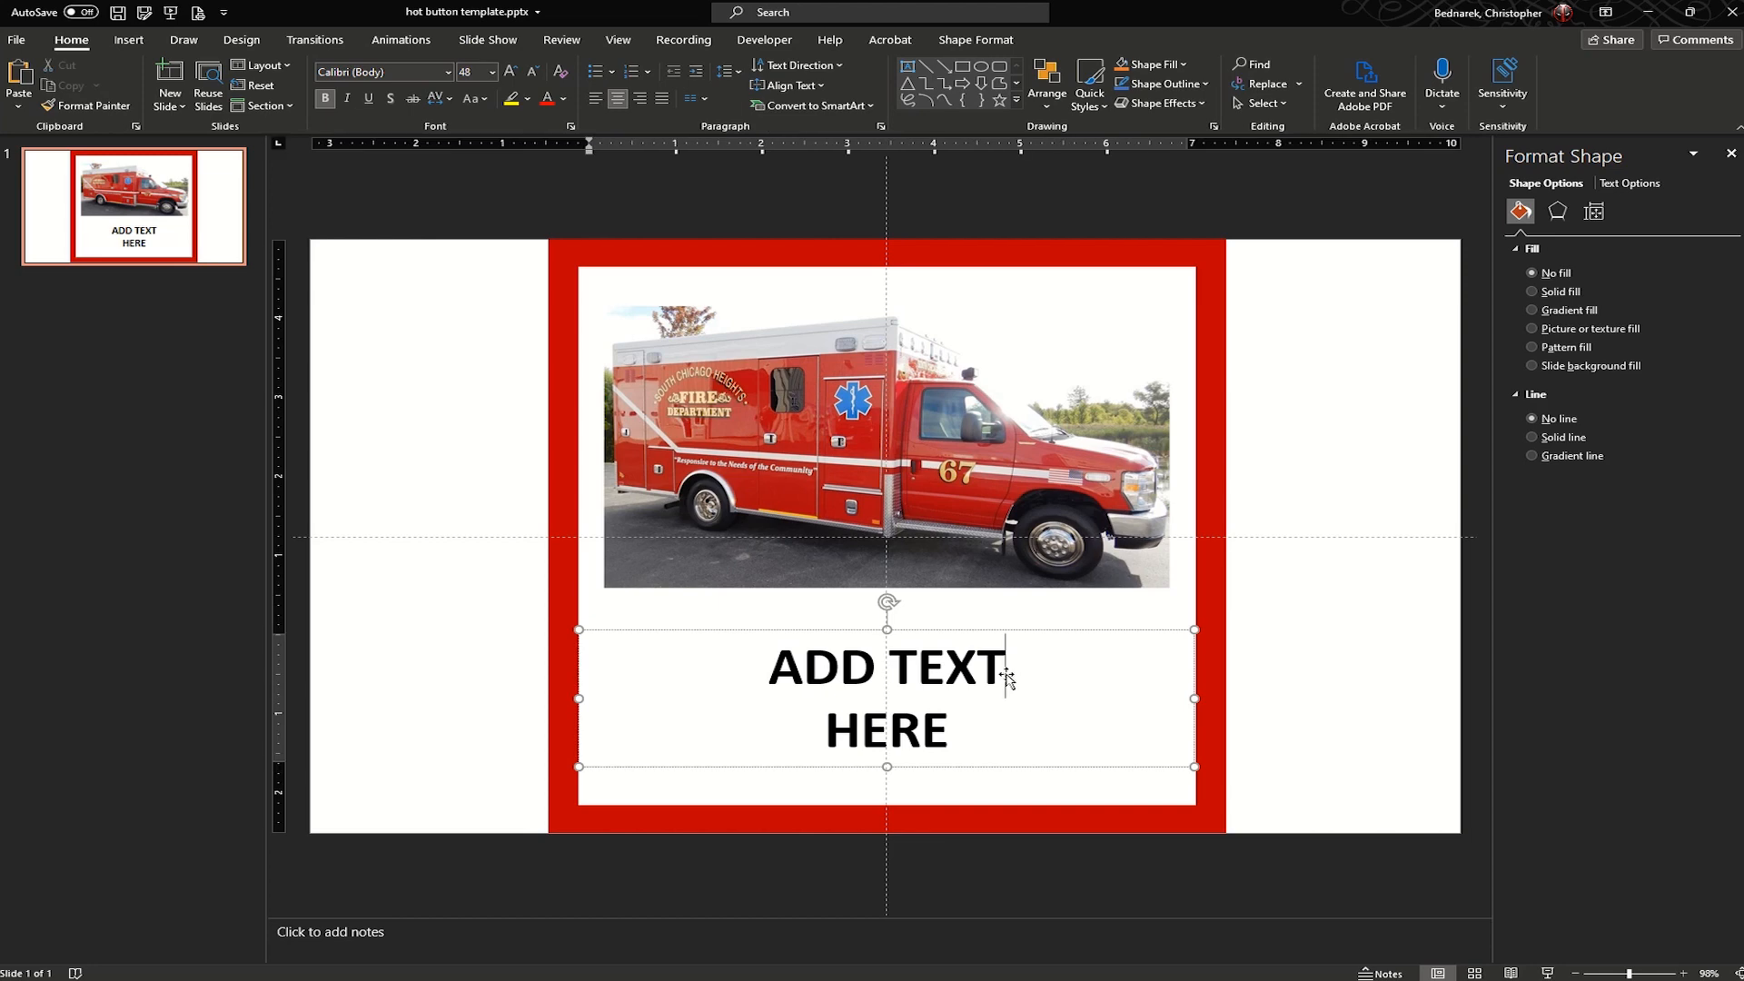
key(BackSpace)
key(BackSpace)
key(BackSpace)
key(BackSpace)
key(BackSpace)
key(BackSpace)
key(BackSpace)
key(BackSpace)
click(1333, 699)
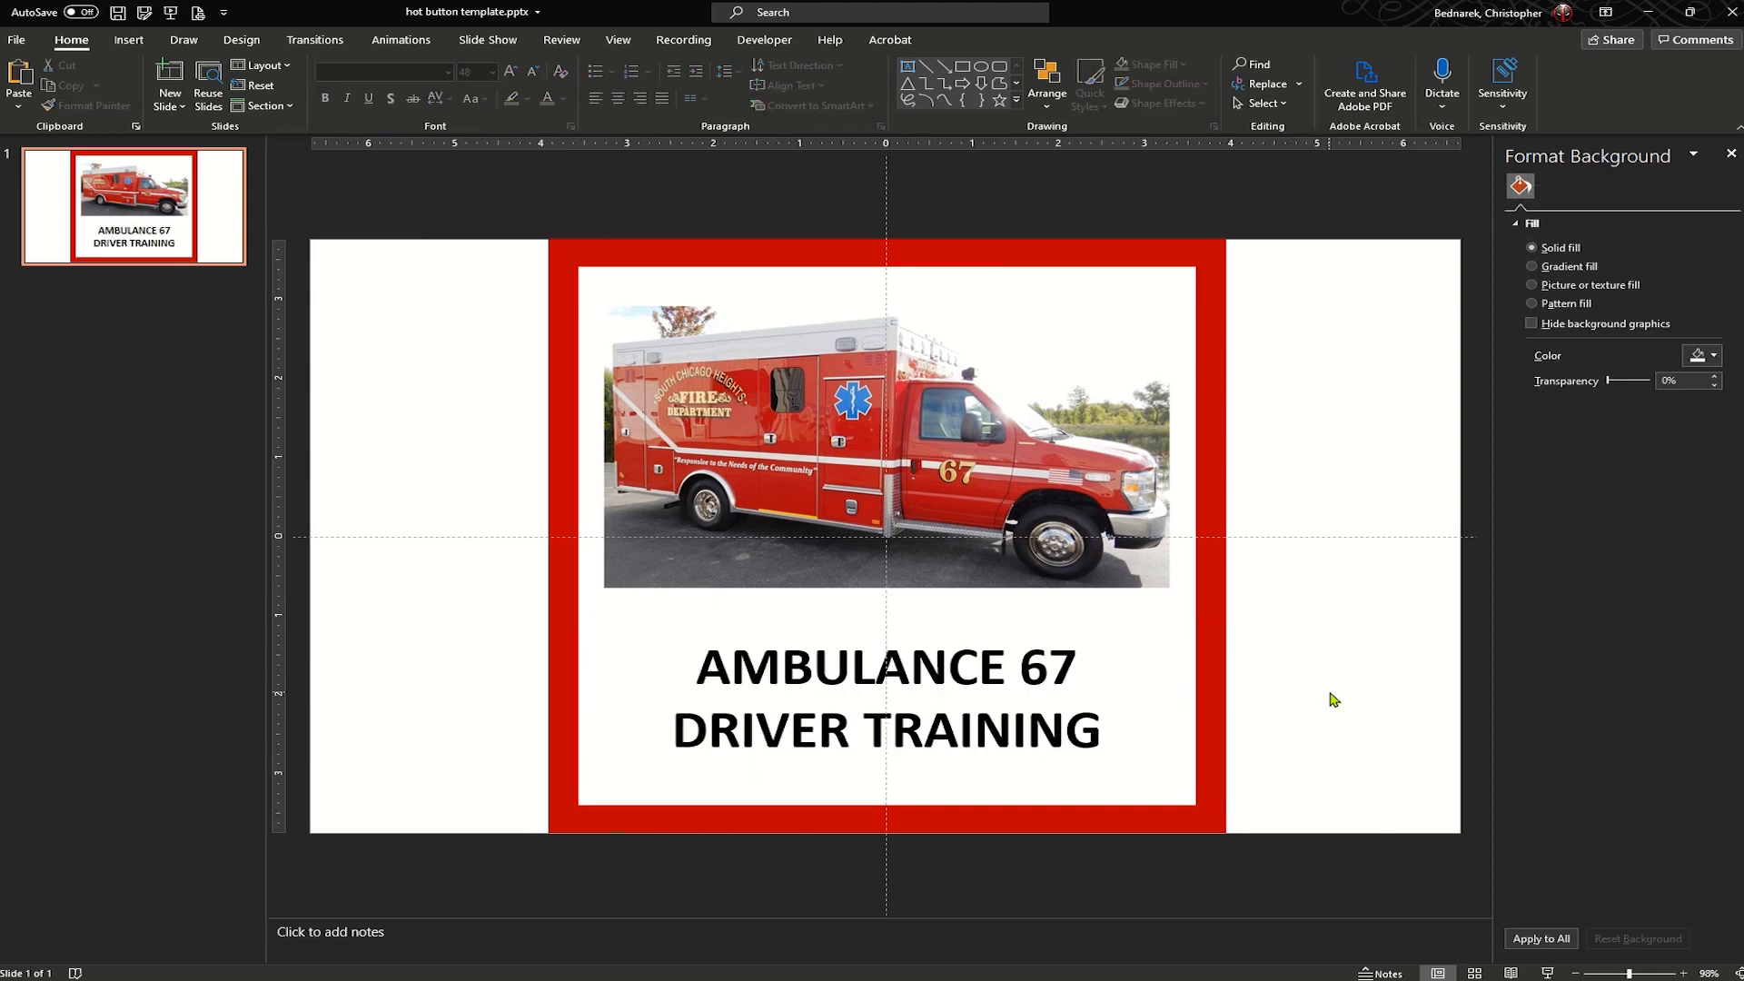
- Set the font of both lines of the ambulance caption to Algerian
click(1058, 686)
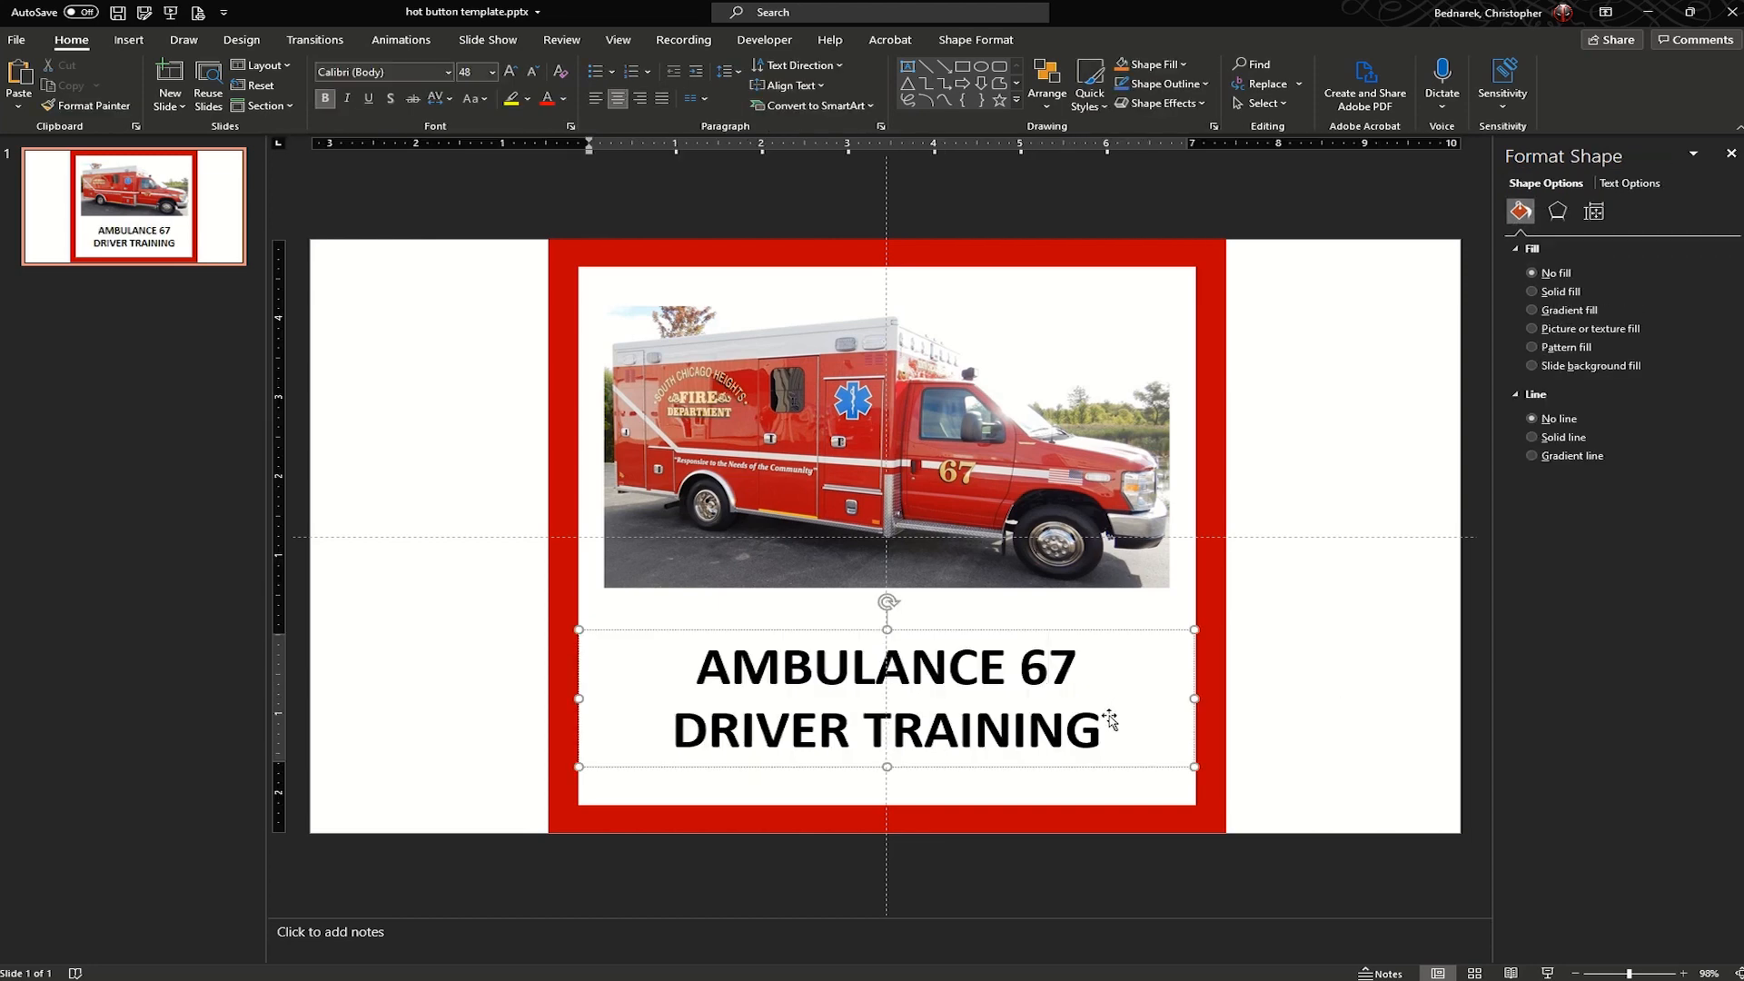
key(Escape)
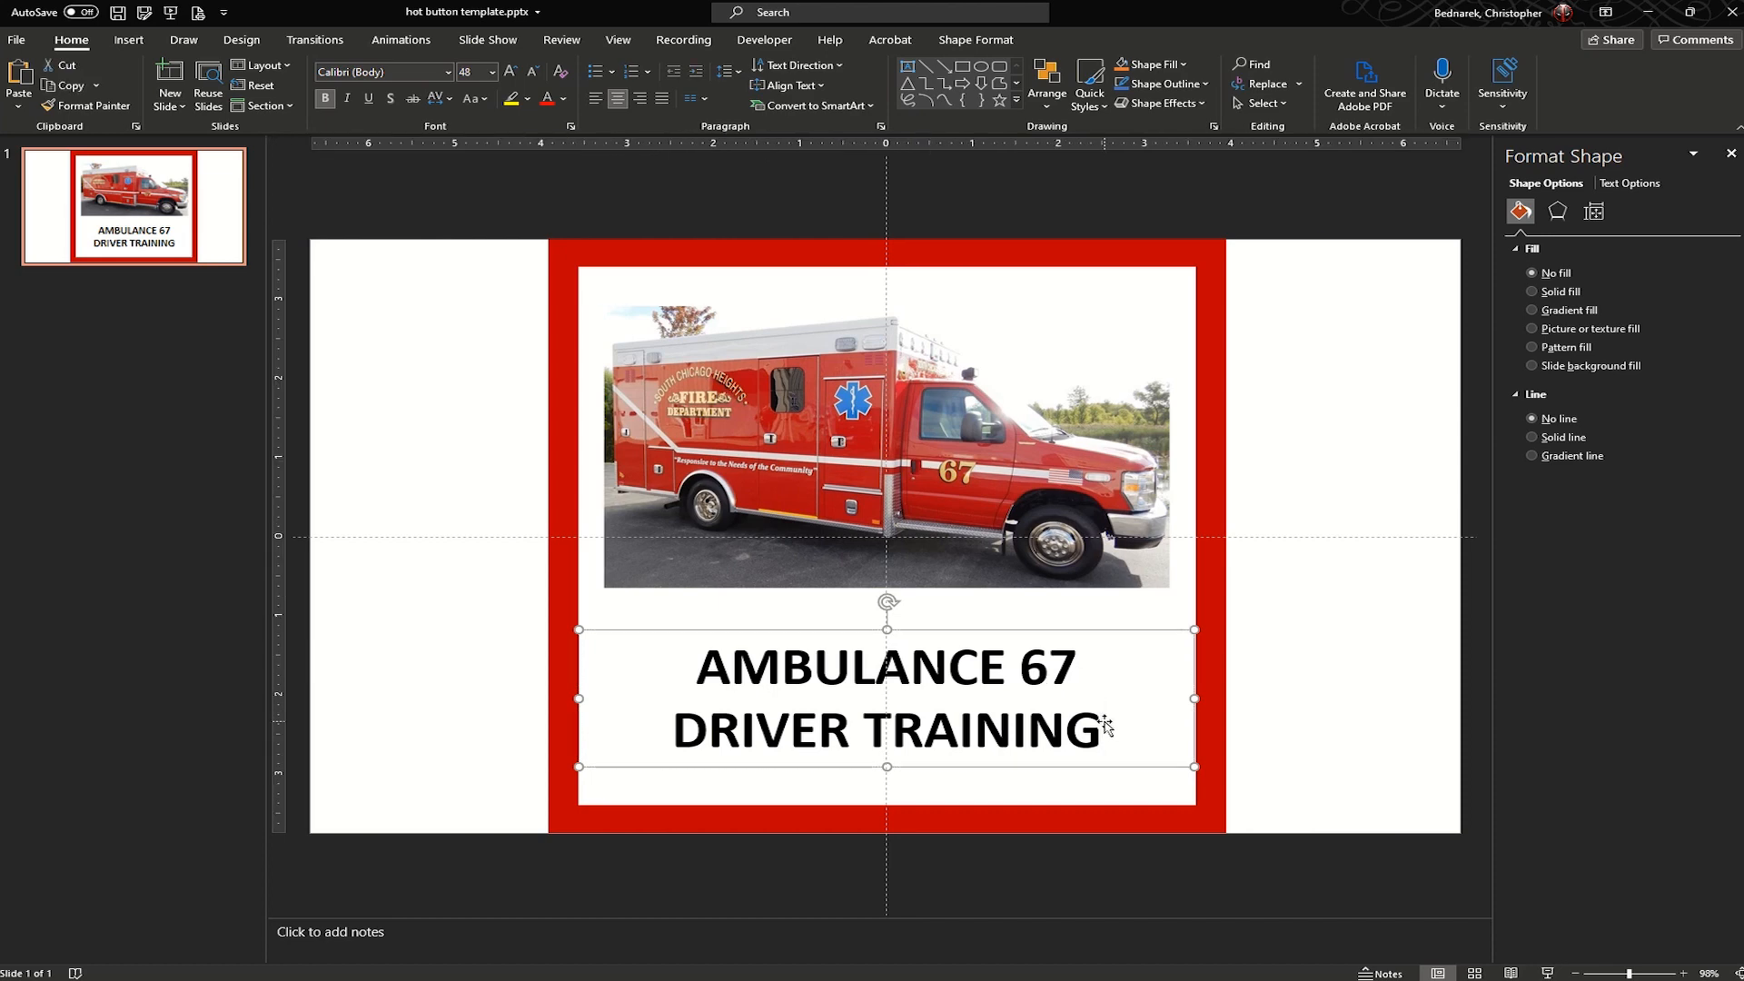
drag(1103, 726, 677, 658)
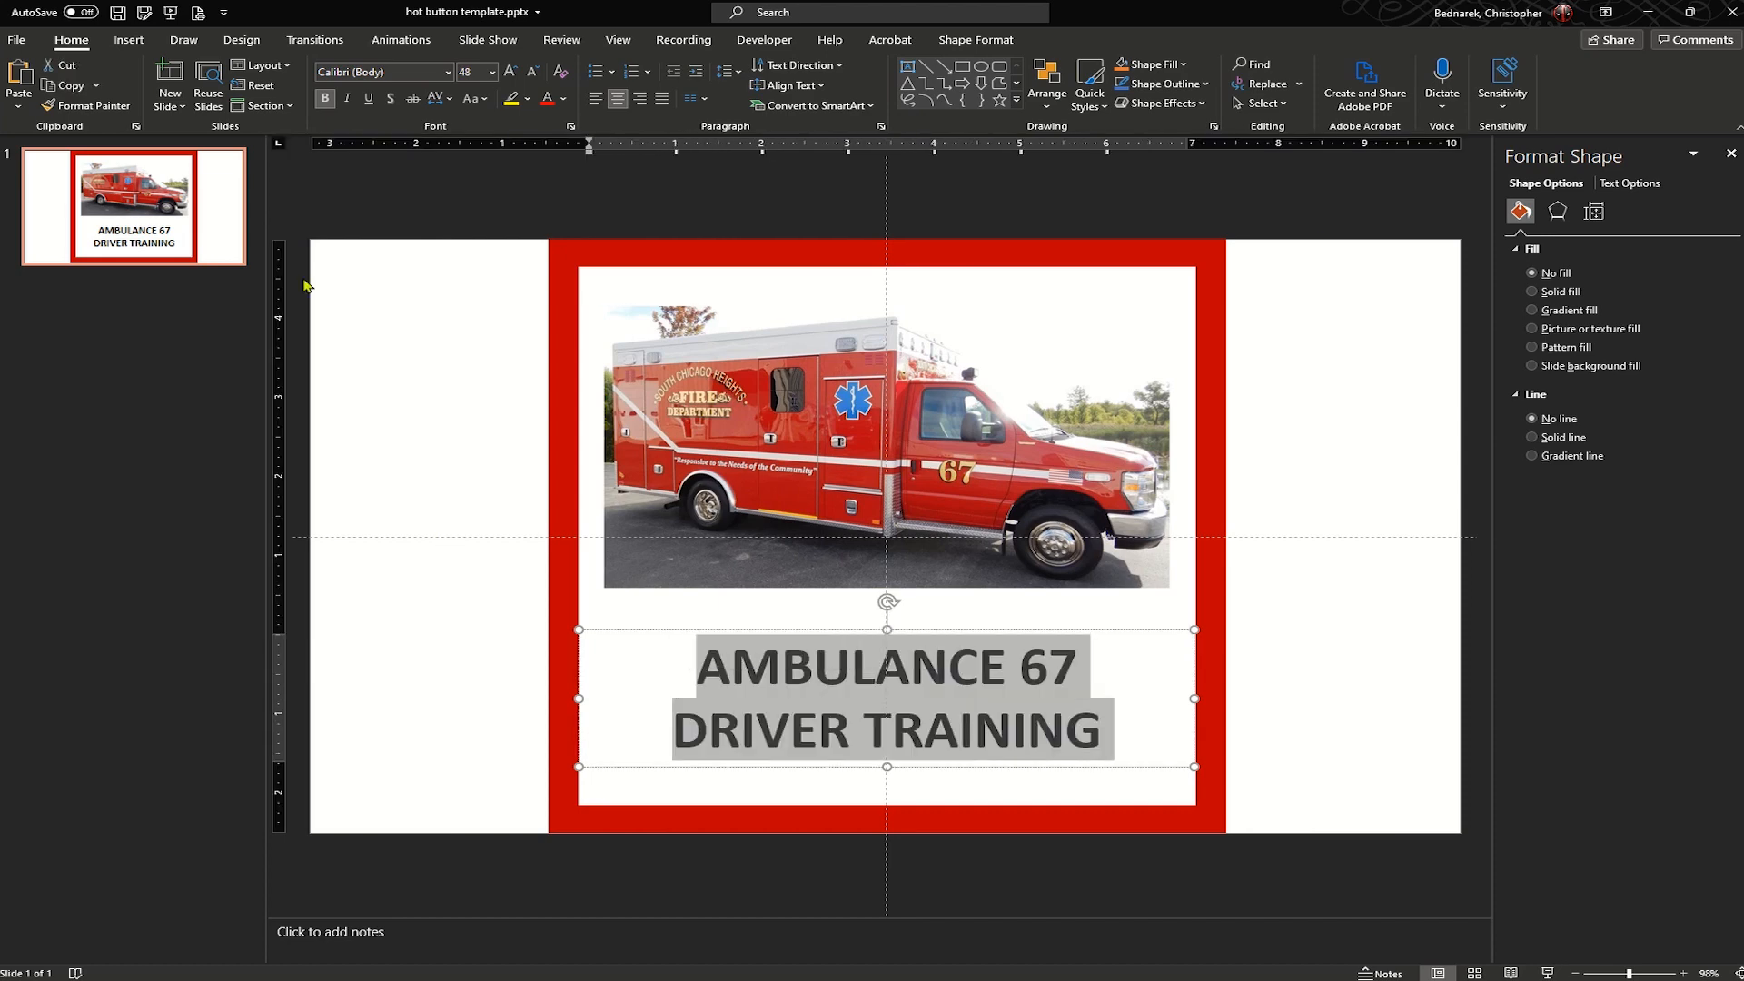
click(448, 72)
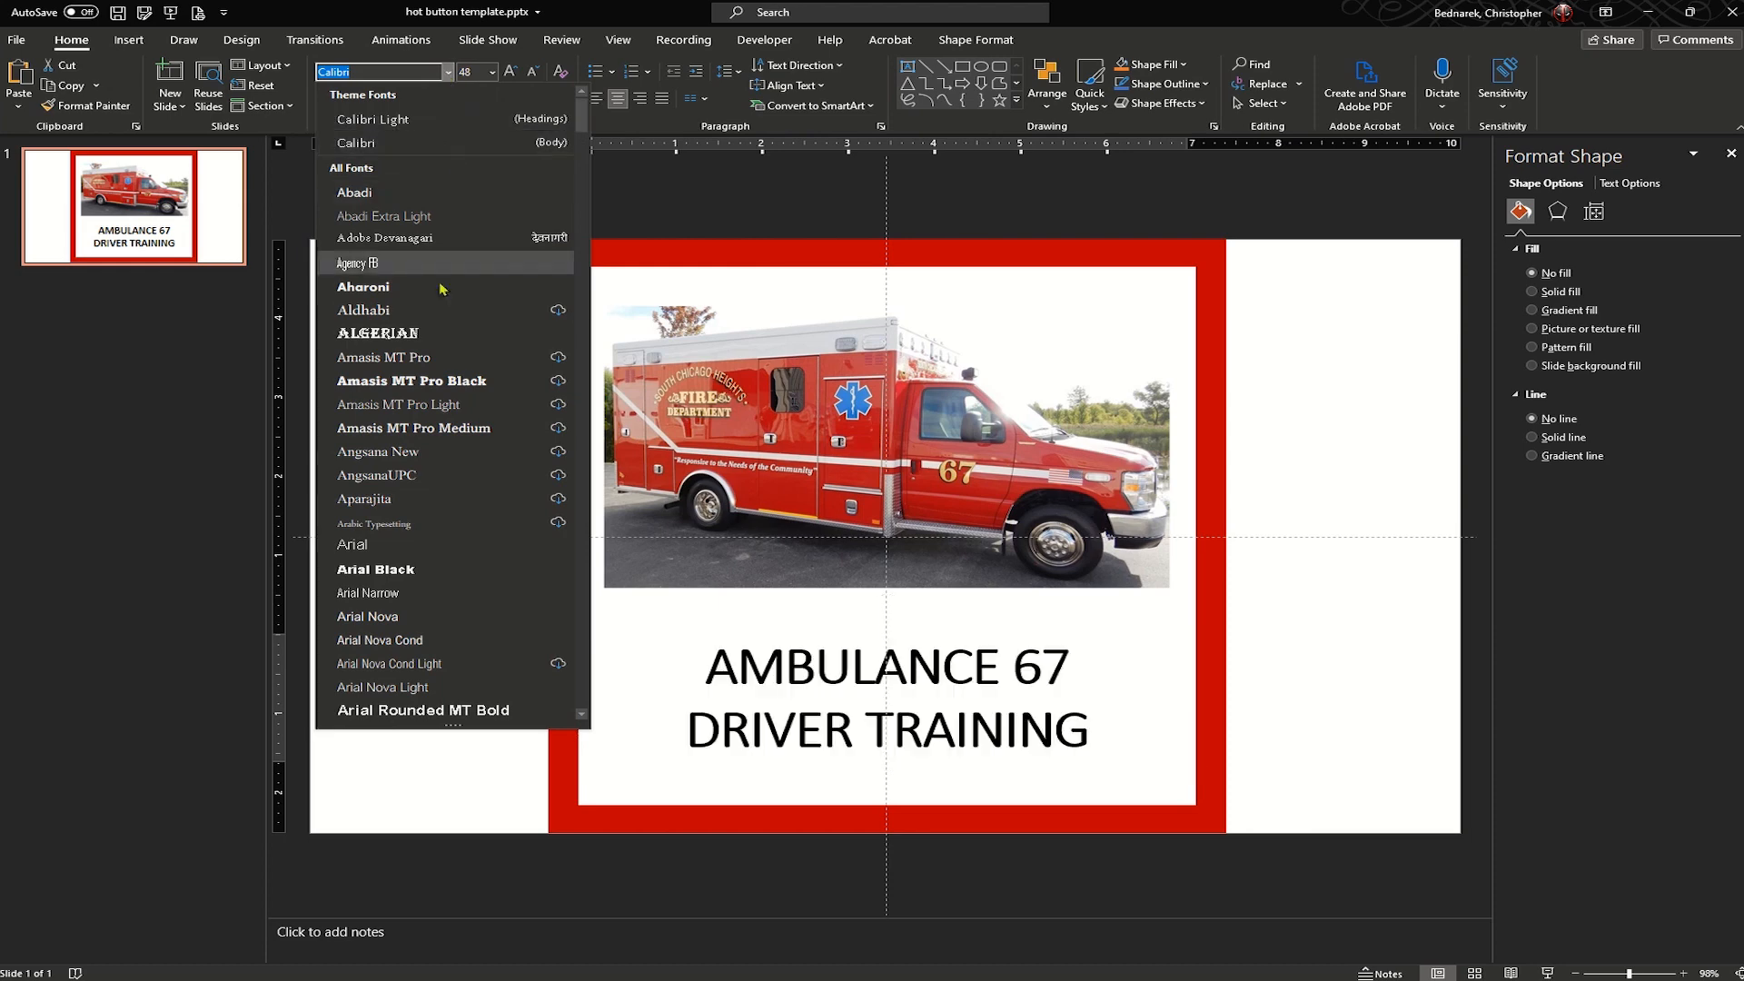
click(431, 334)
click(437, 456)
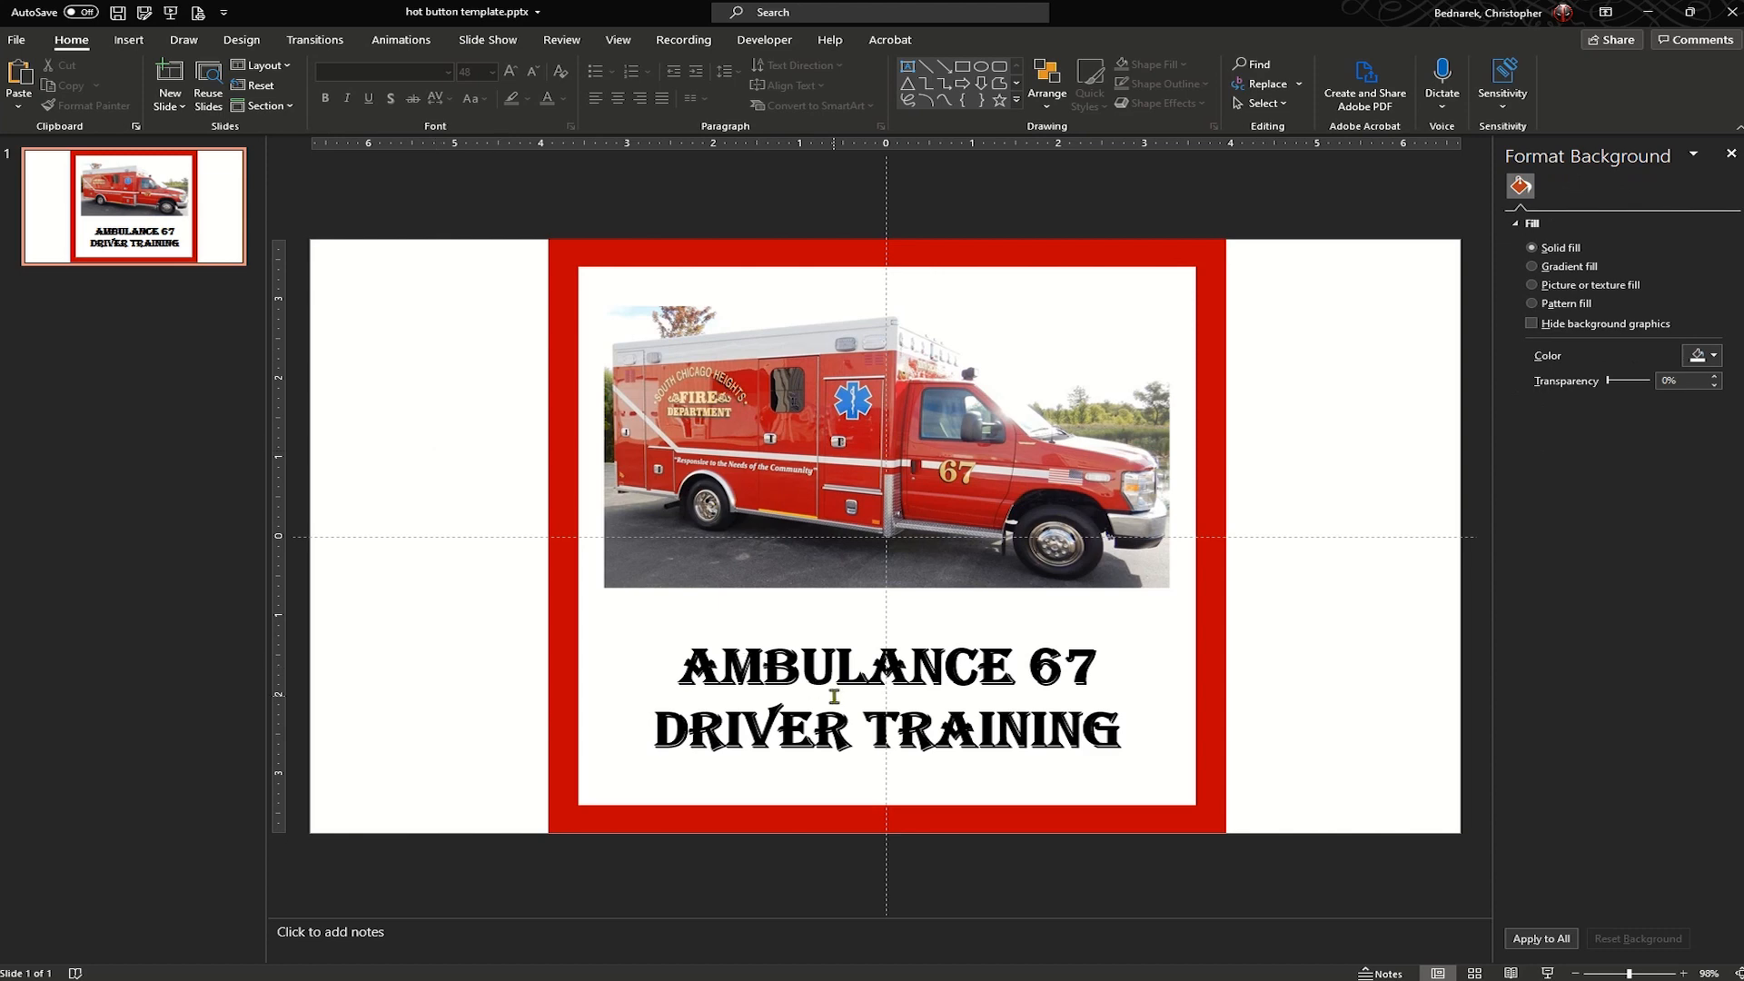
click(142, 13)
click(143, 13)
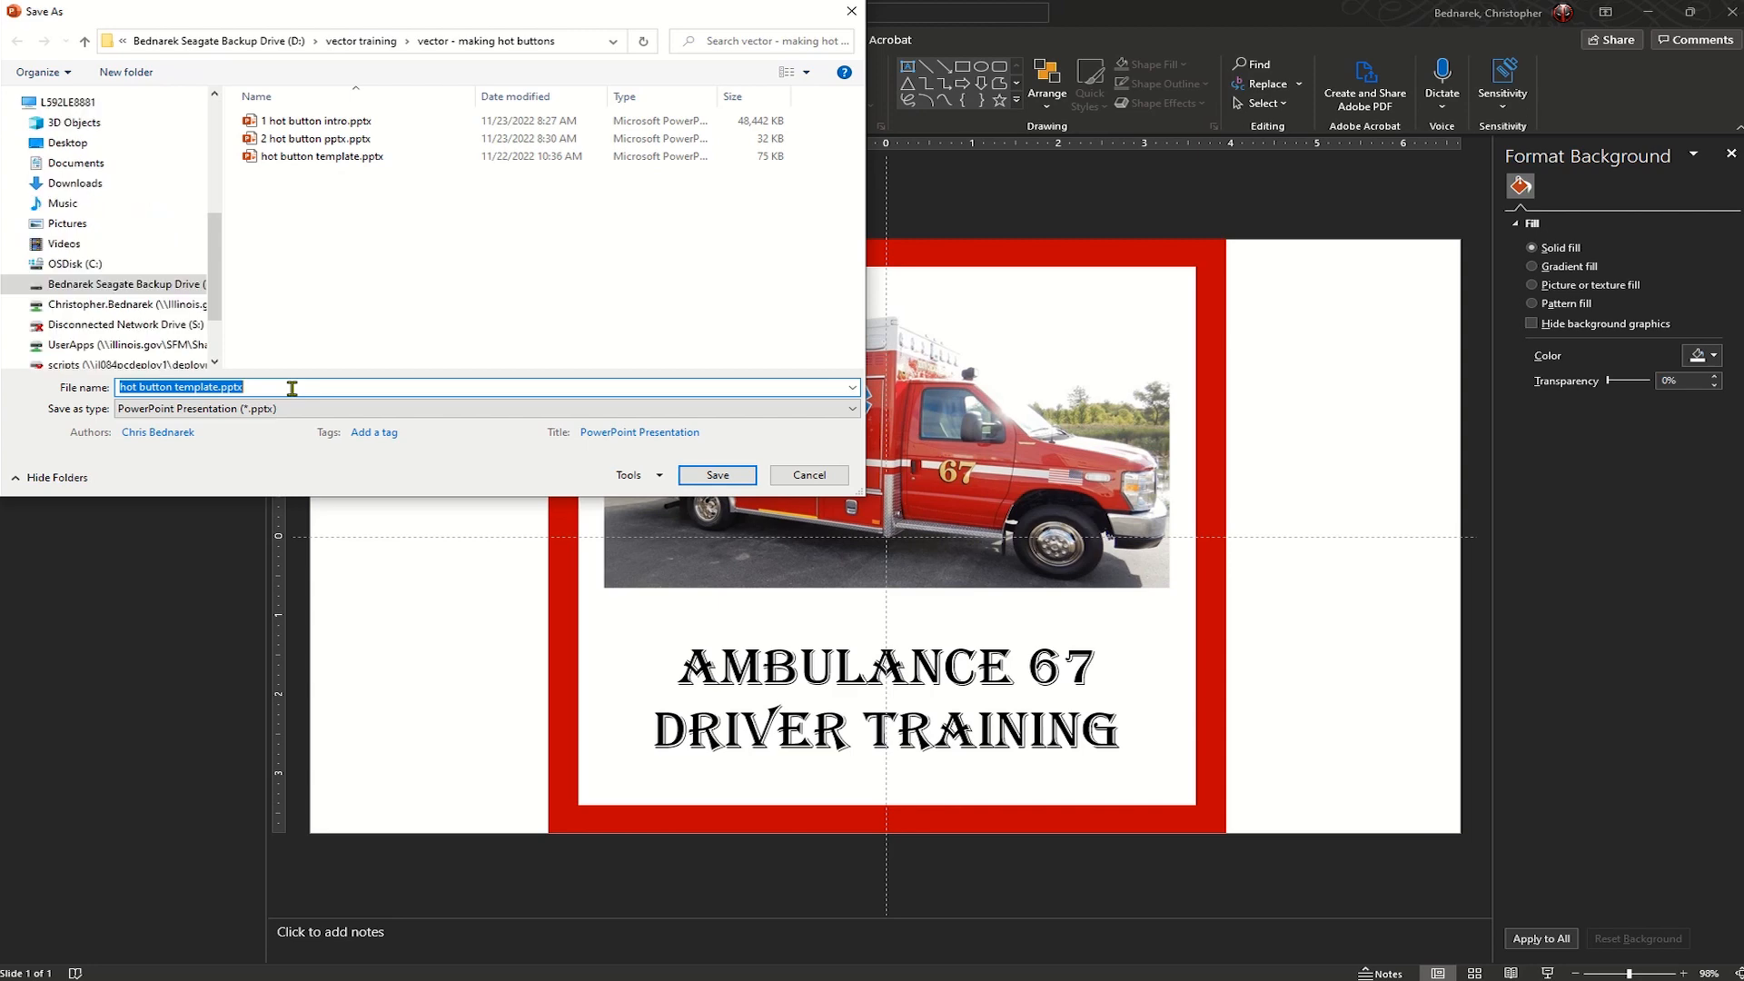
key(Escape)
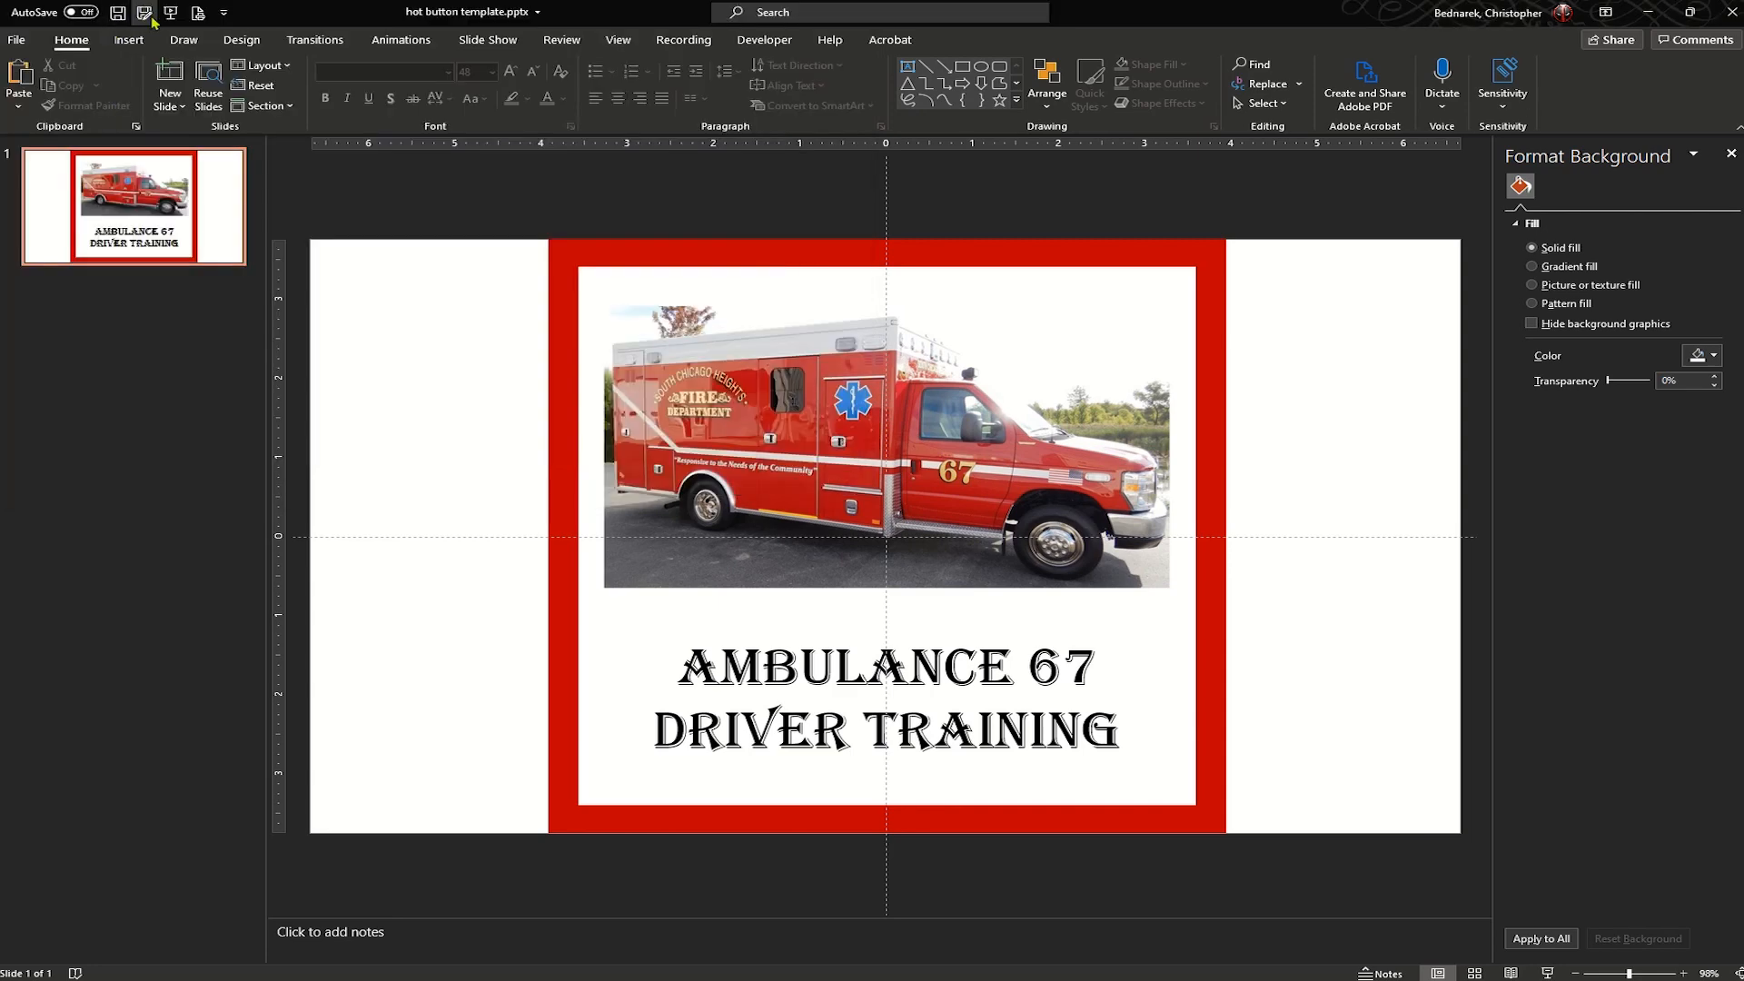
- Save a copy of the presentation under the file name AMBO 67 in the "vector - making hot buttons" folder
click(147, 13)
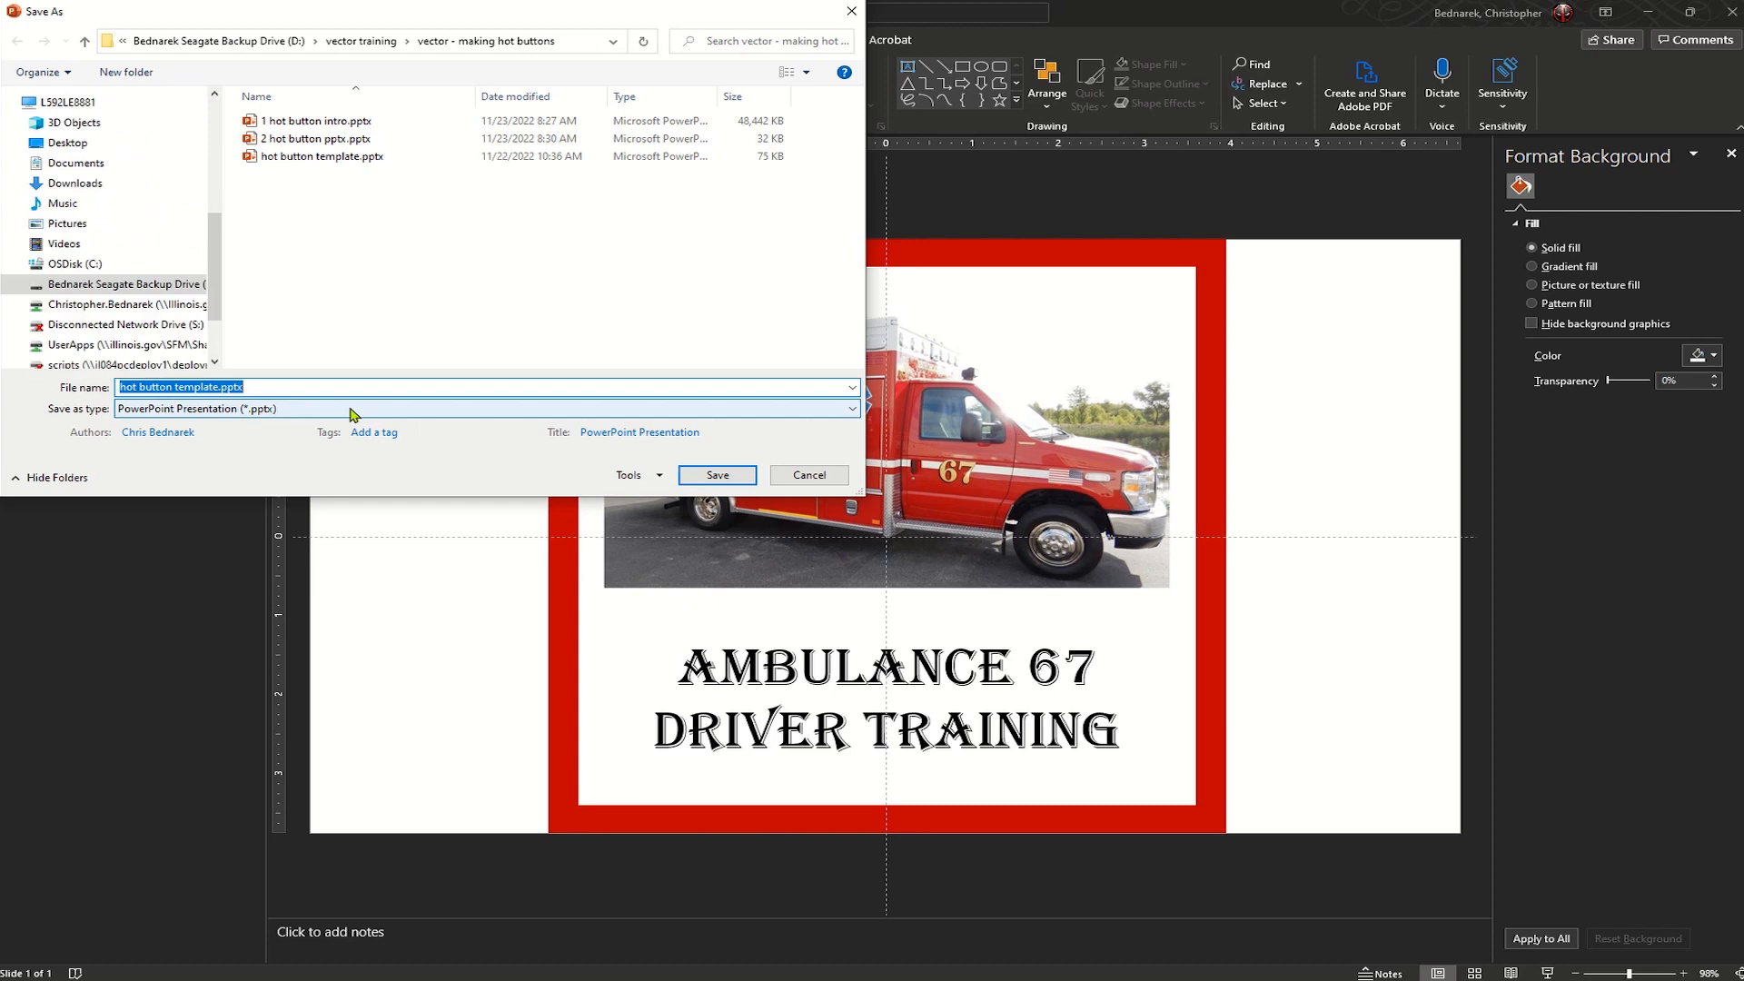
text(AMBO)
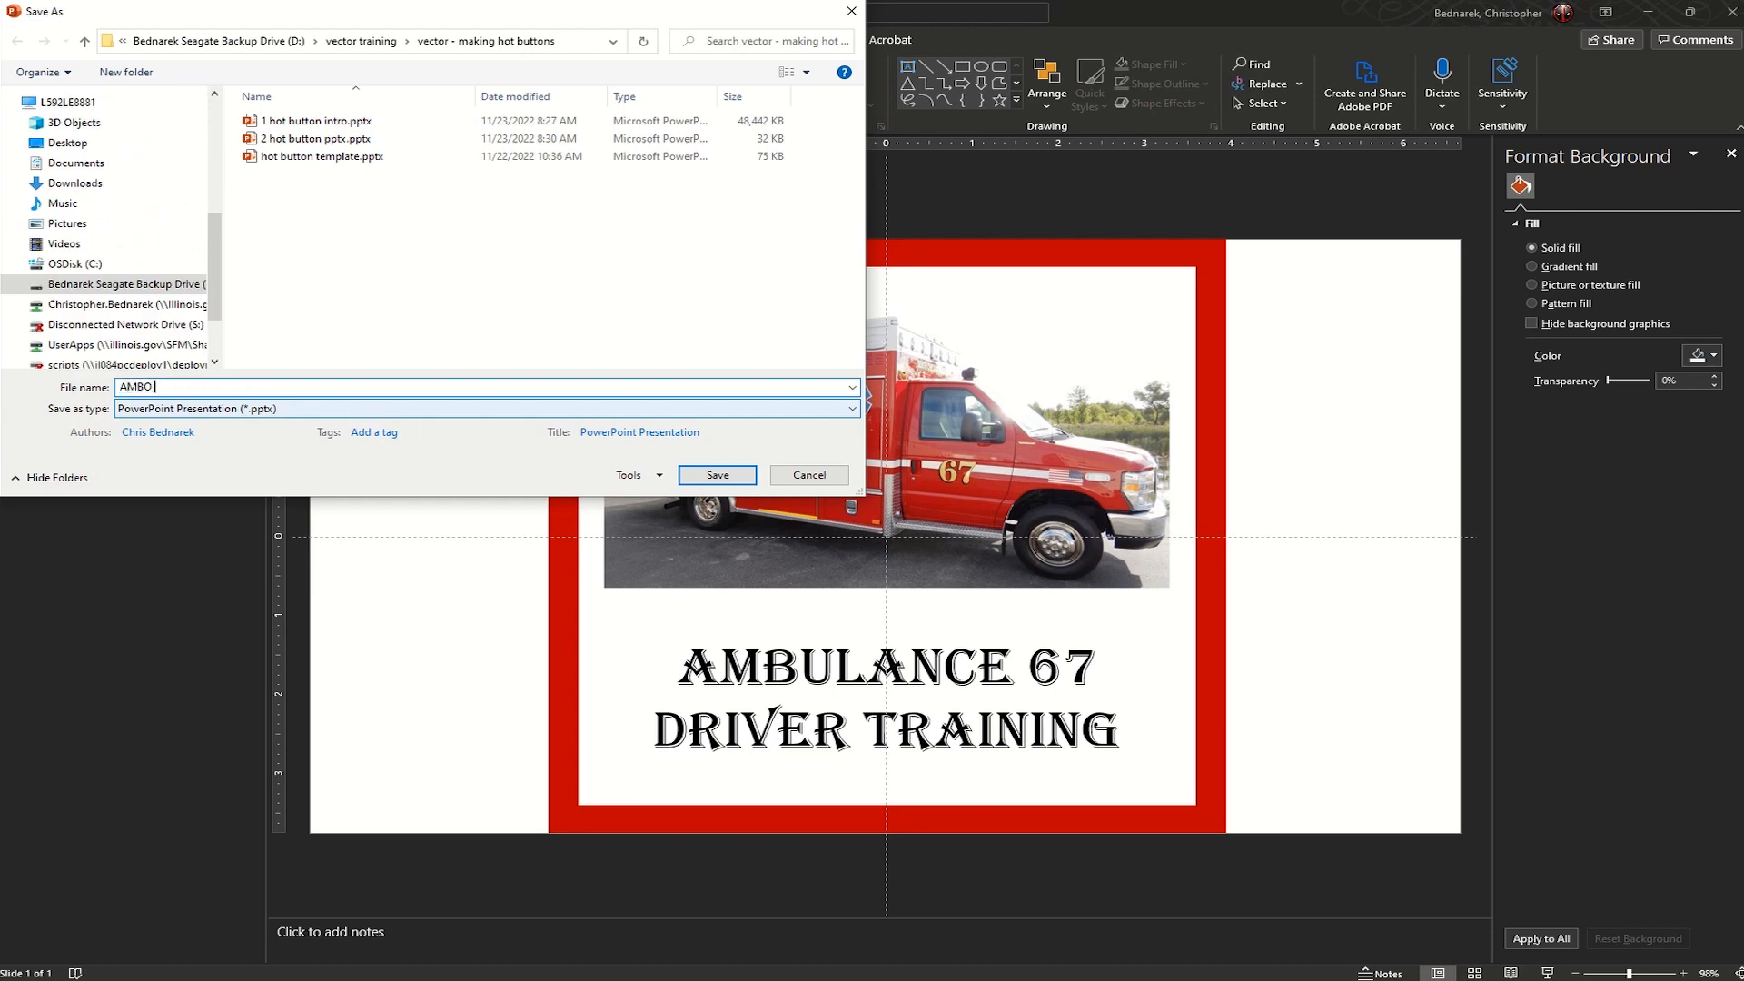
text( 67)
click(718, 475)
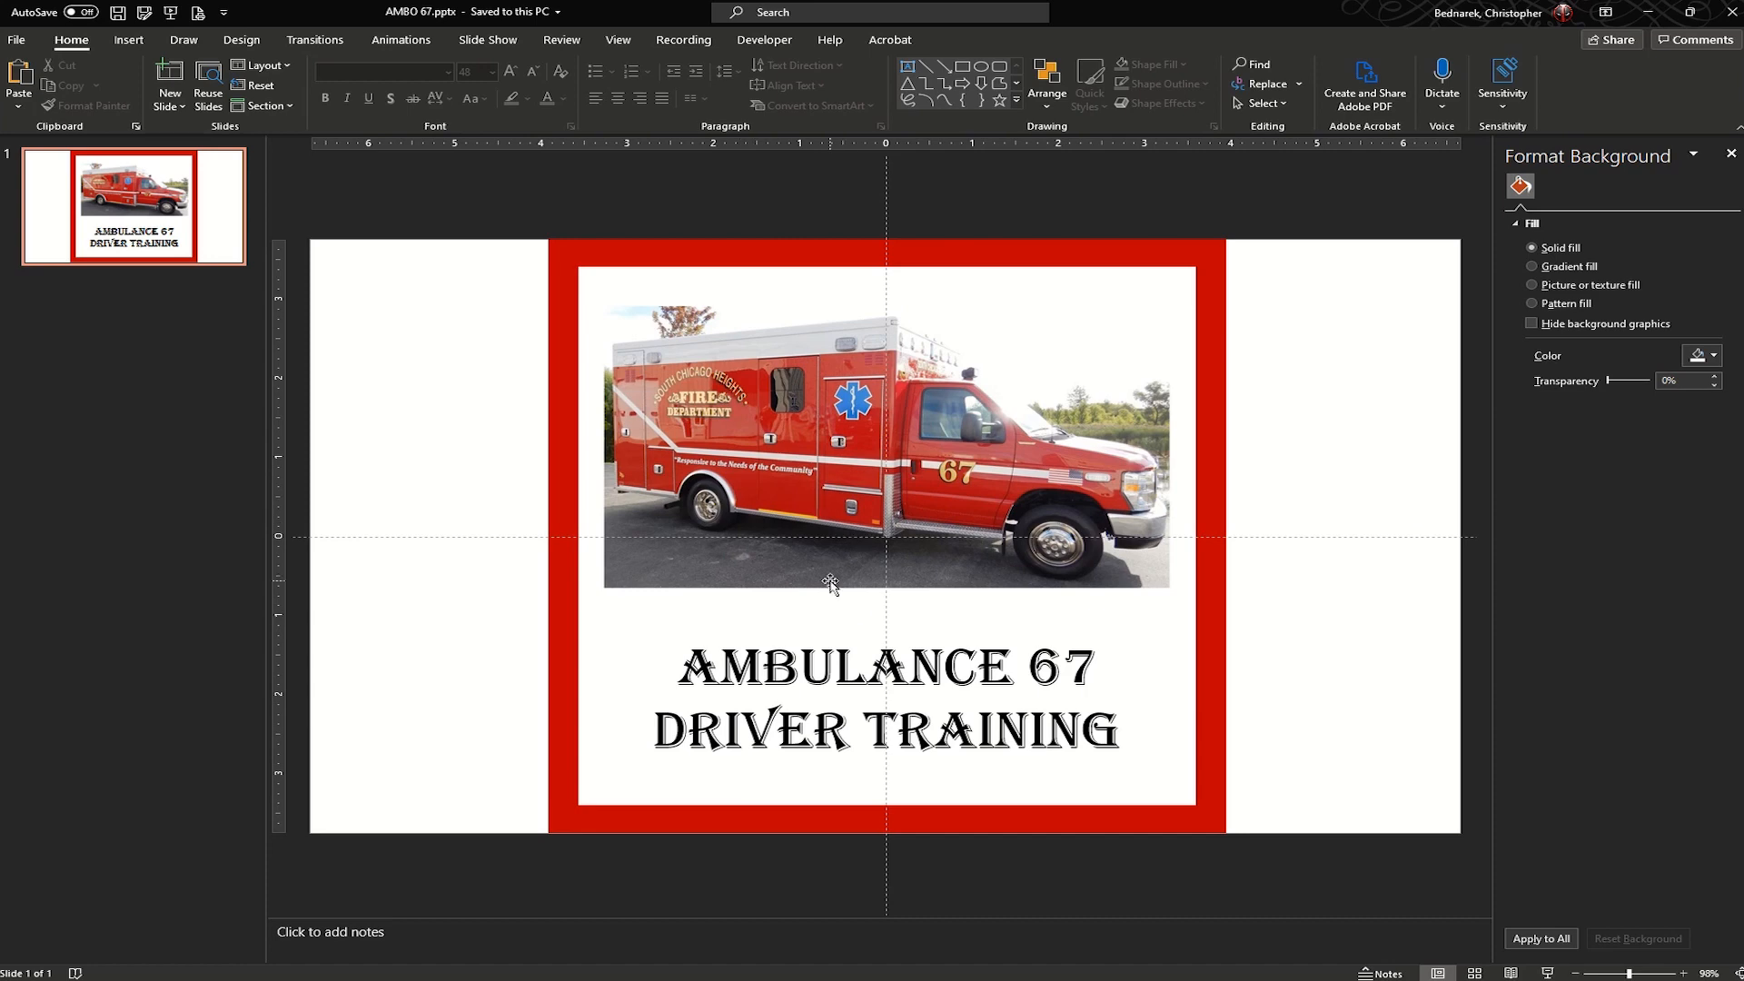
- Take a screenshot of only the red-framed button area, about 741 x 709 pixels, and save it as a PNG image
key(Print)
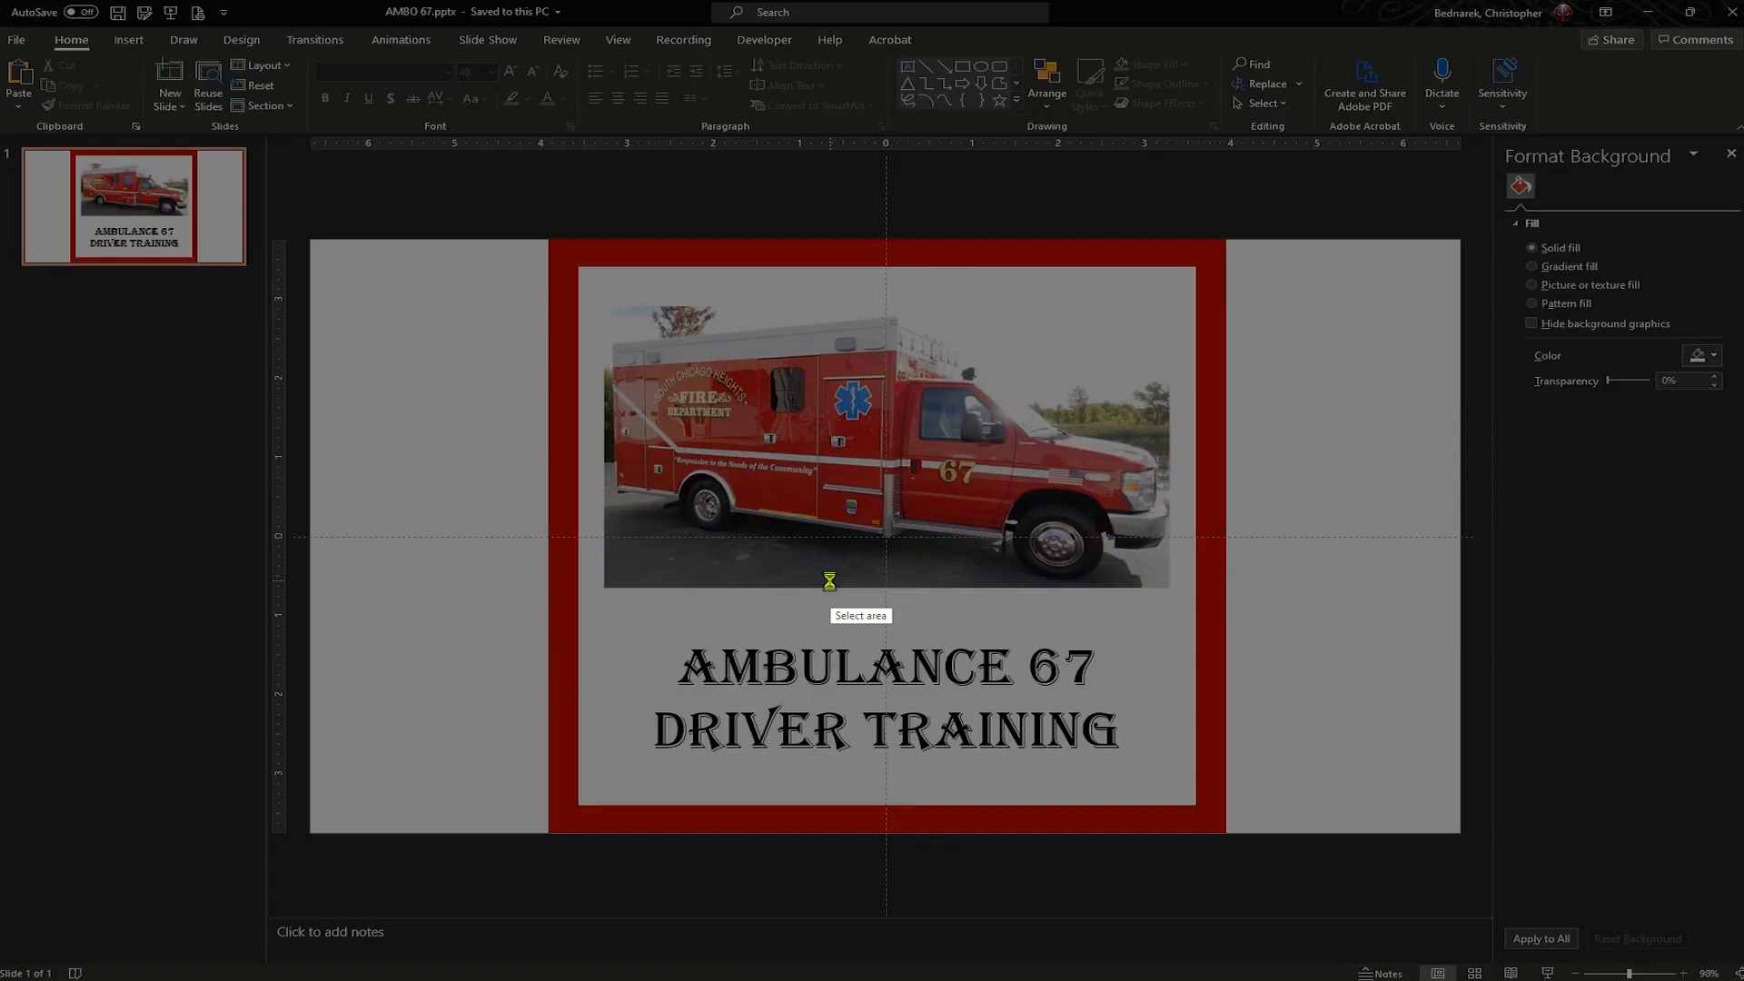
drag(546, 236, 1227, 833)
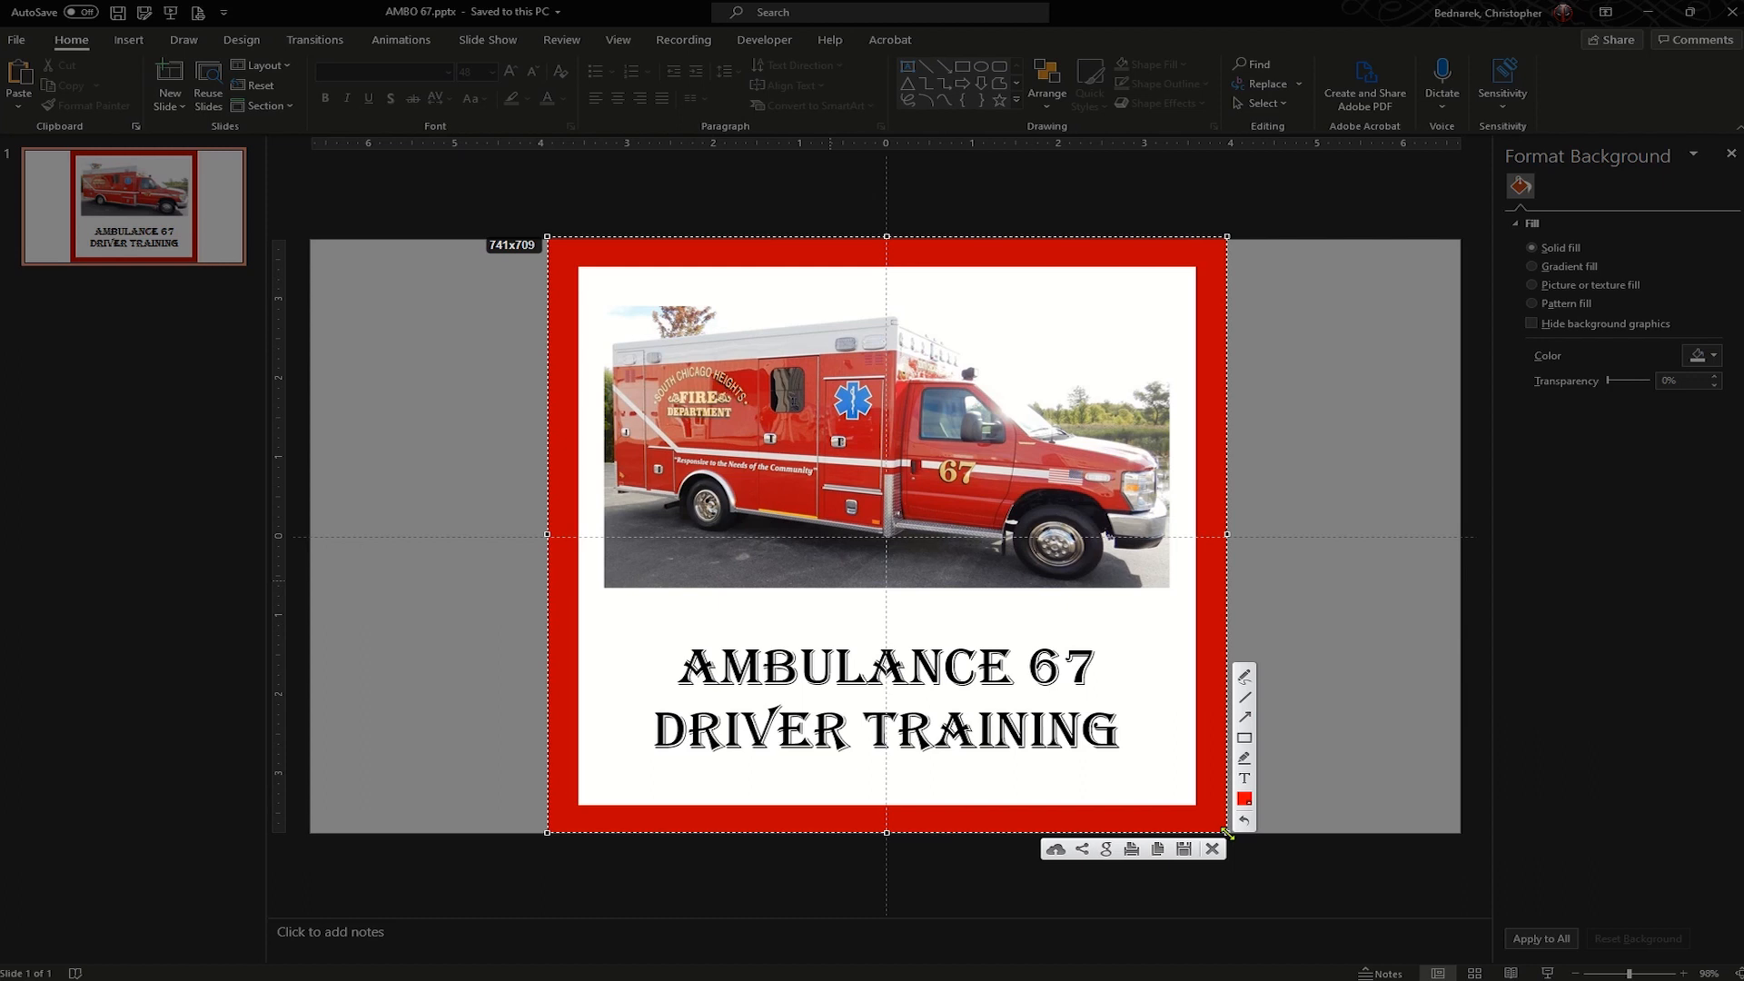
click(1183, 849)
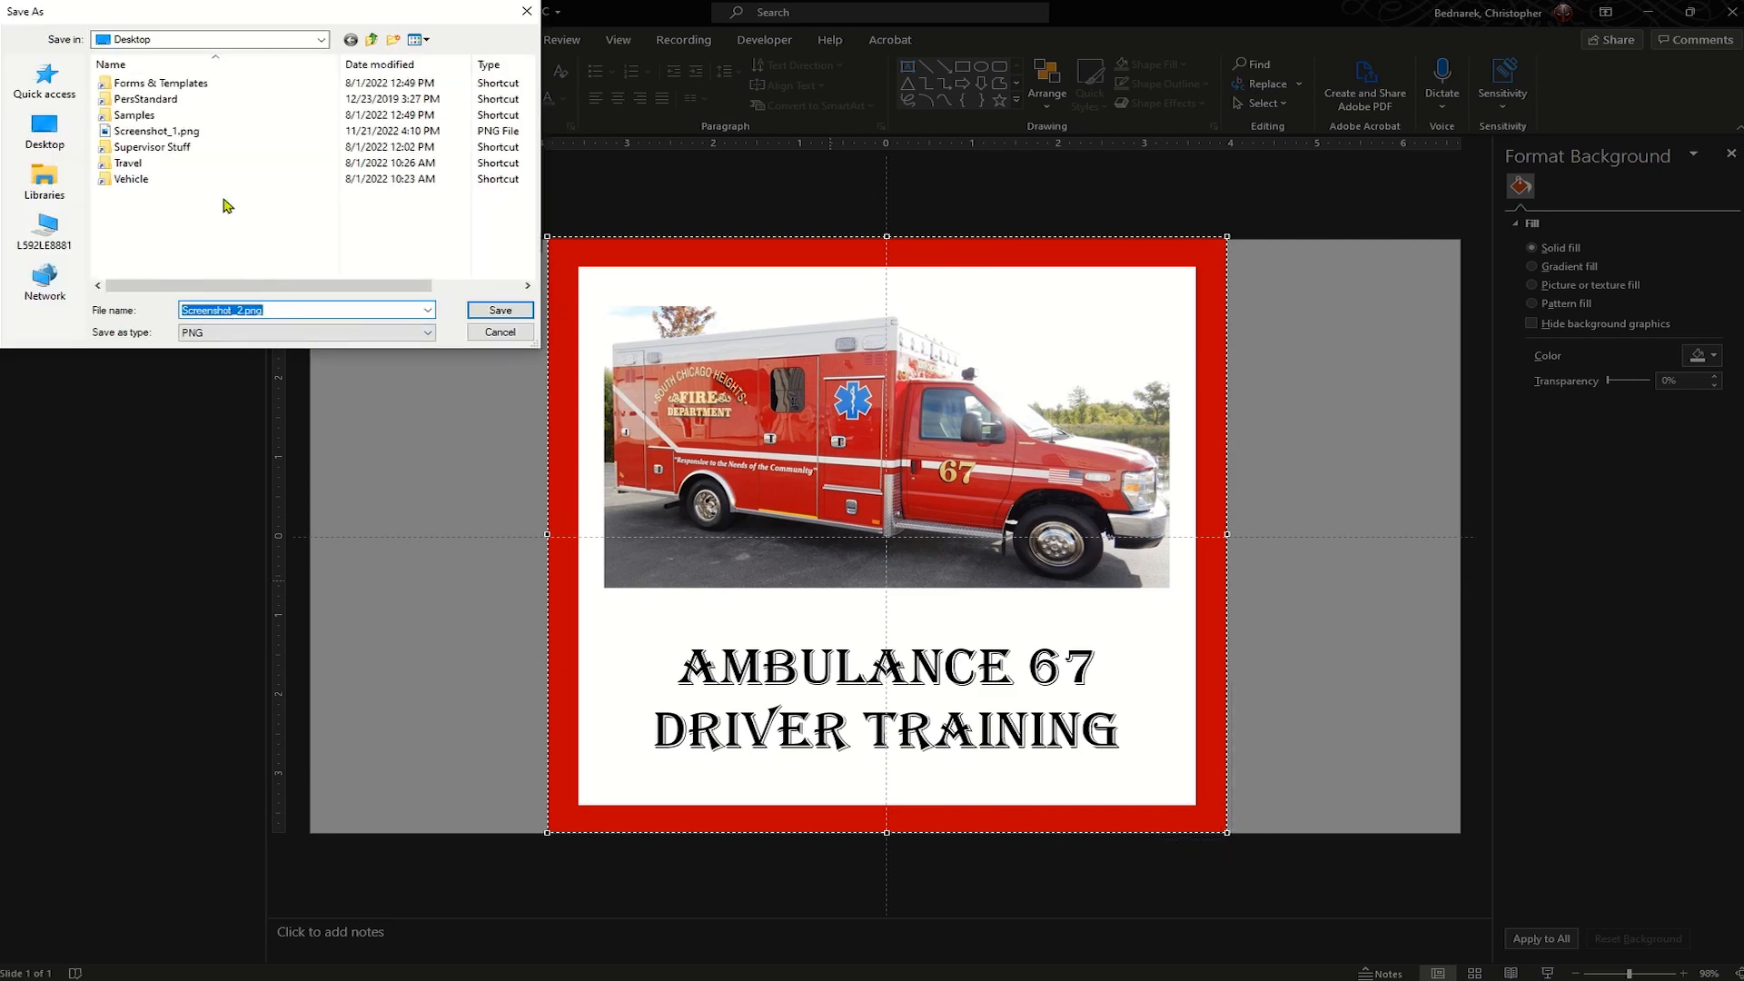
click(502, 310)
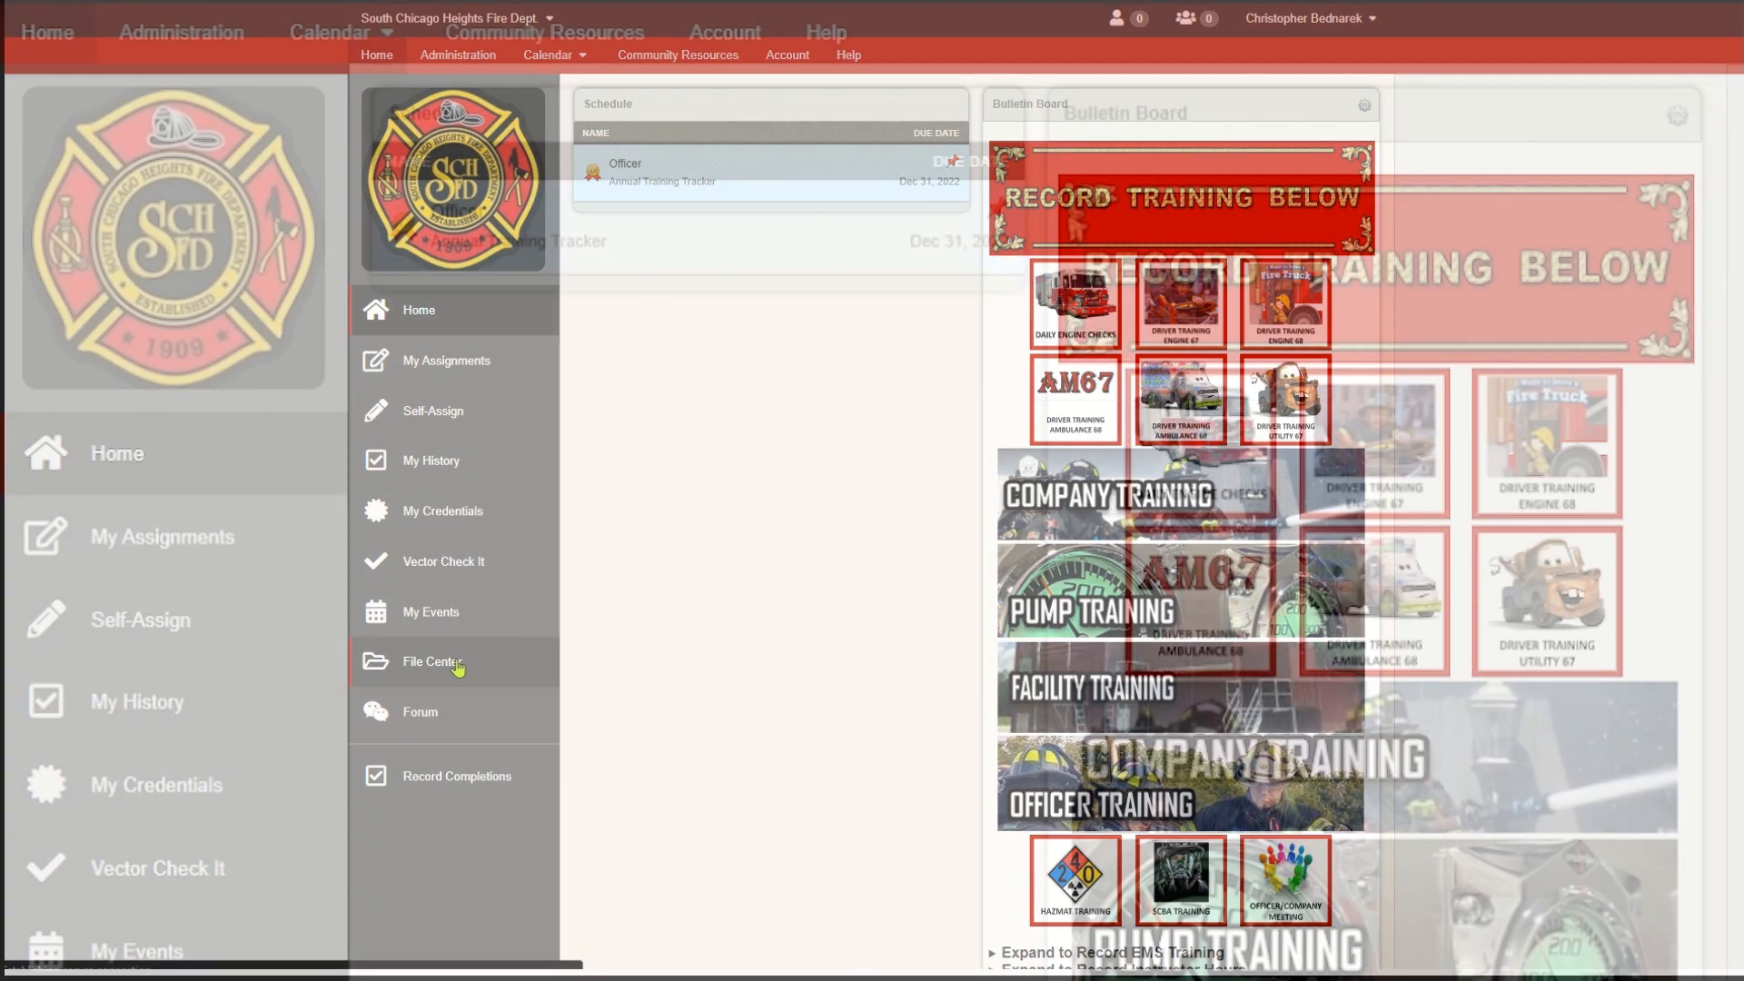
- On the fire department's training website, open the file upload form for the "hot button images" folder under "bulletin board resources" in File Center
click(457, 668)
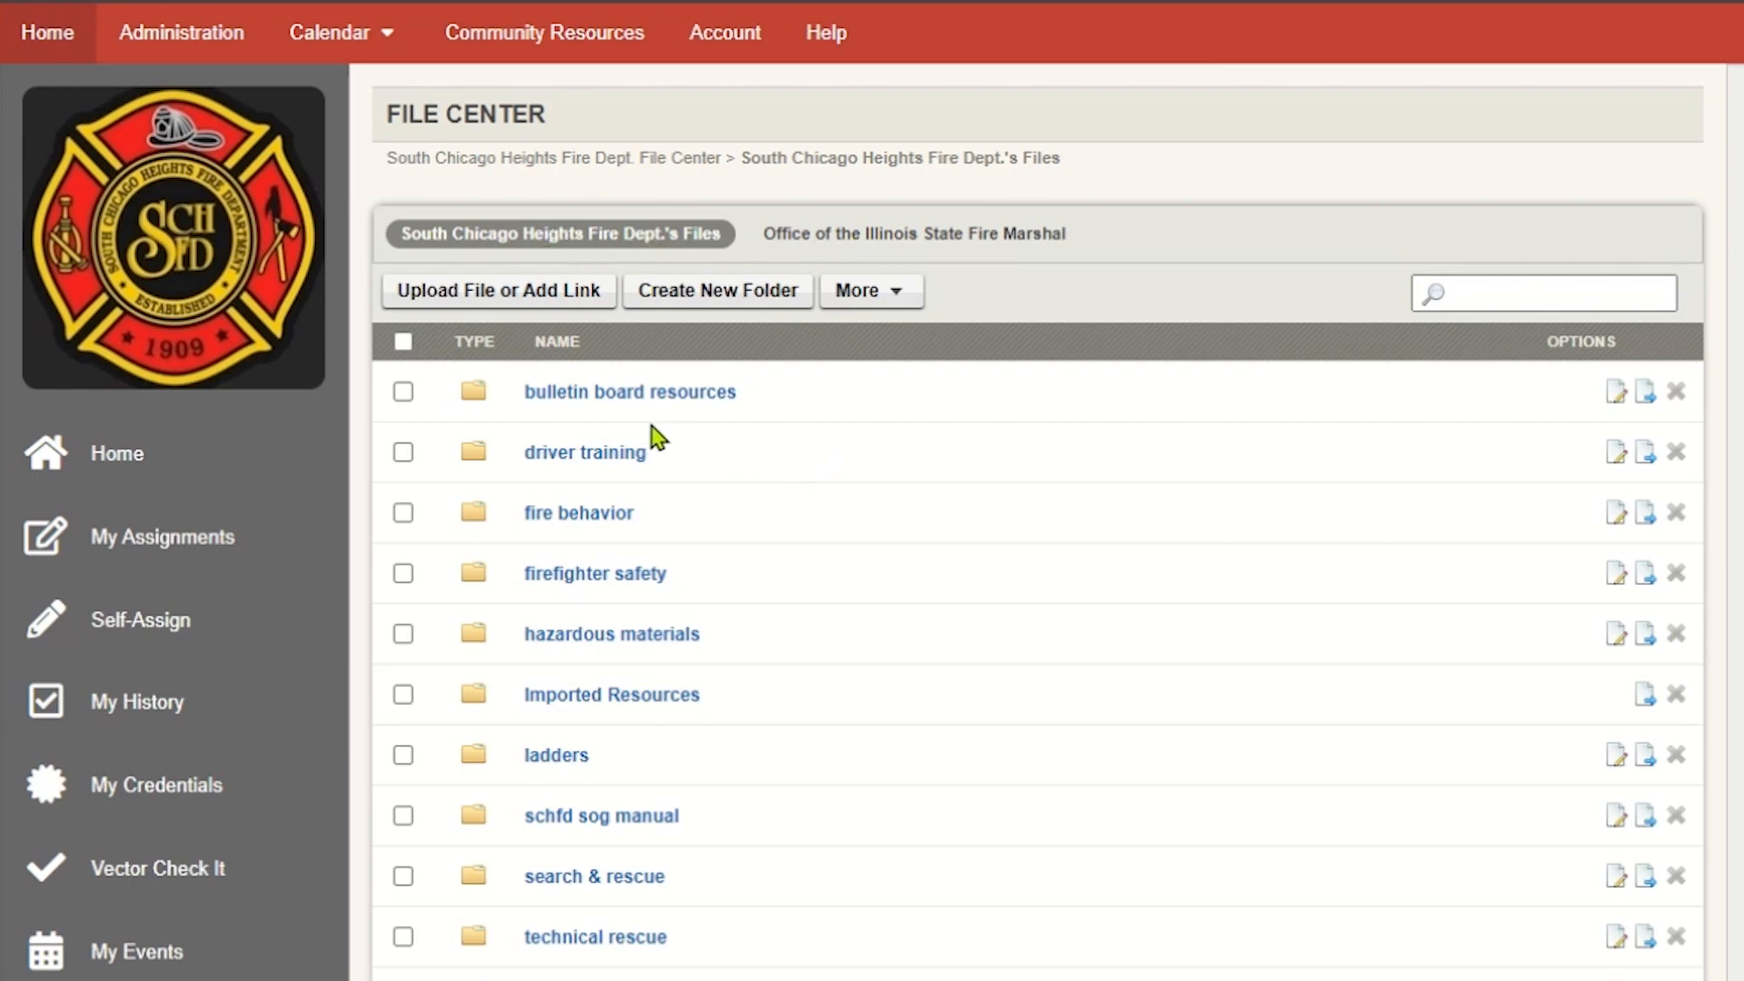
click(598, 395)
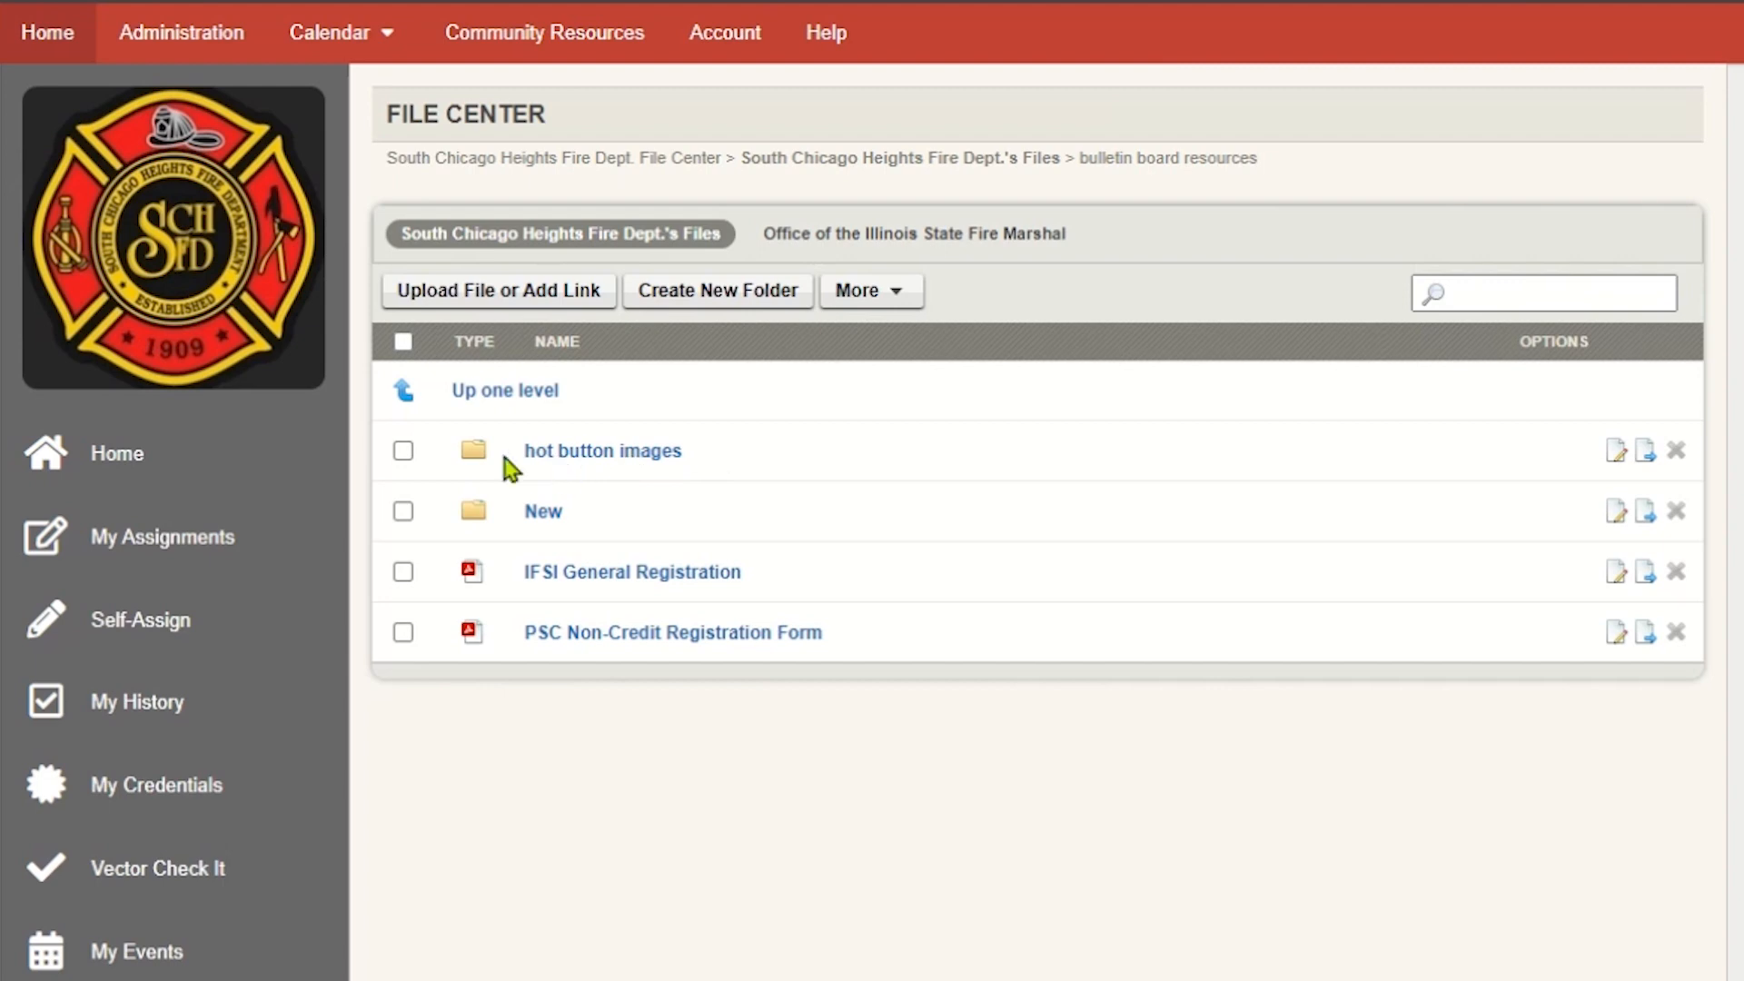
click(649, 454)
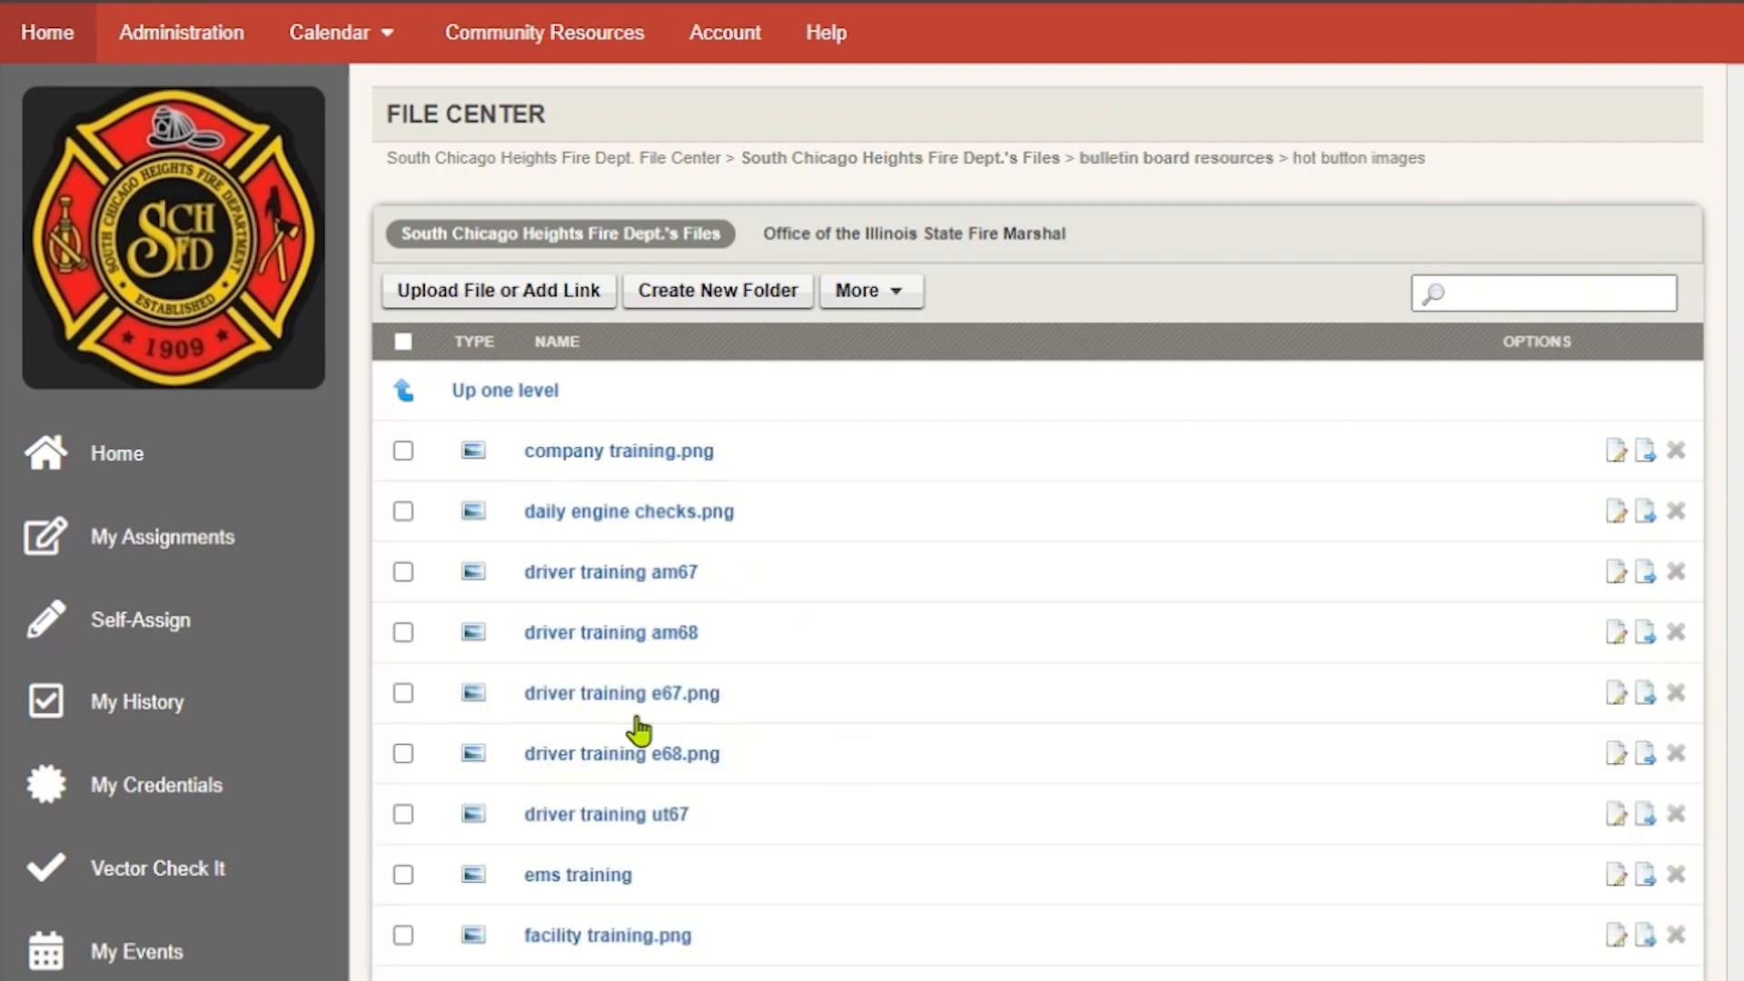
scroll(872, 544, down, 3)
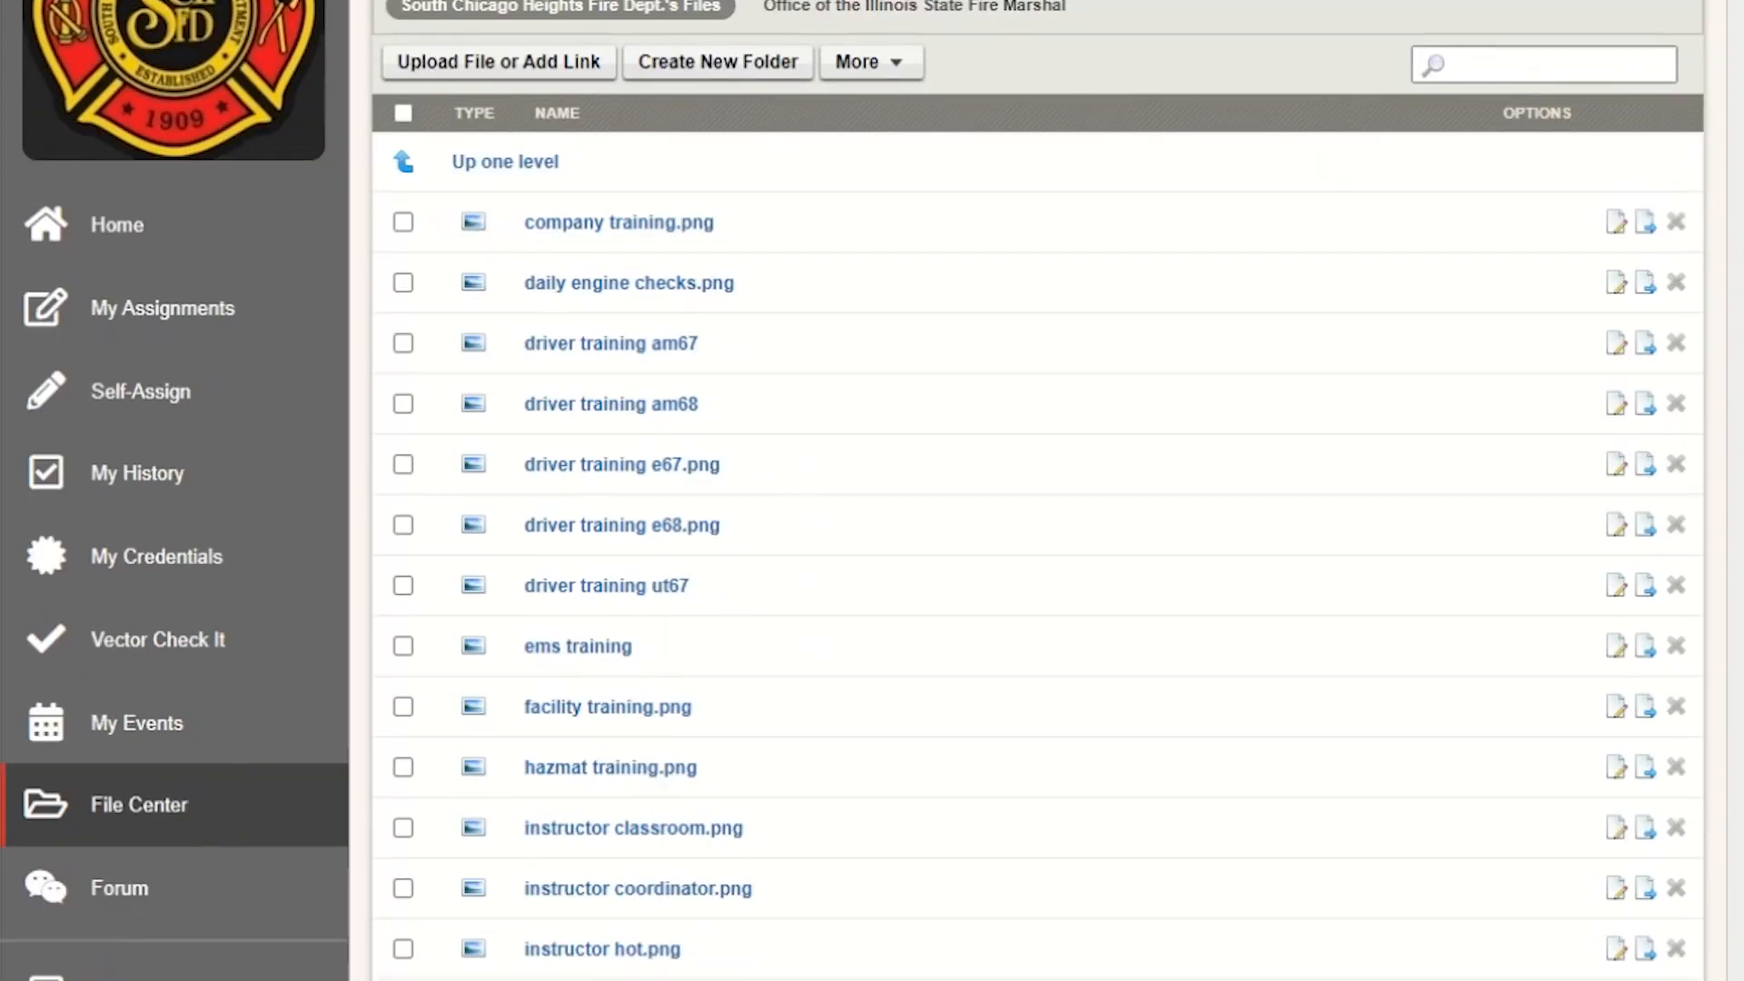
scroll(872, 545, up, 2)
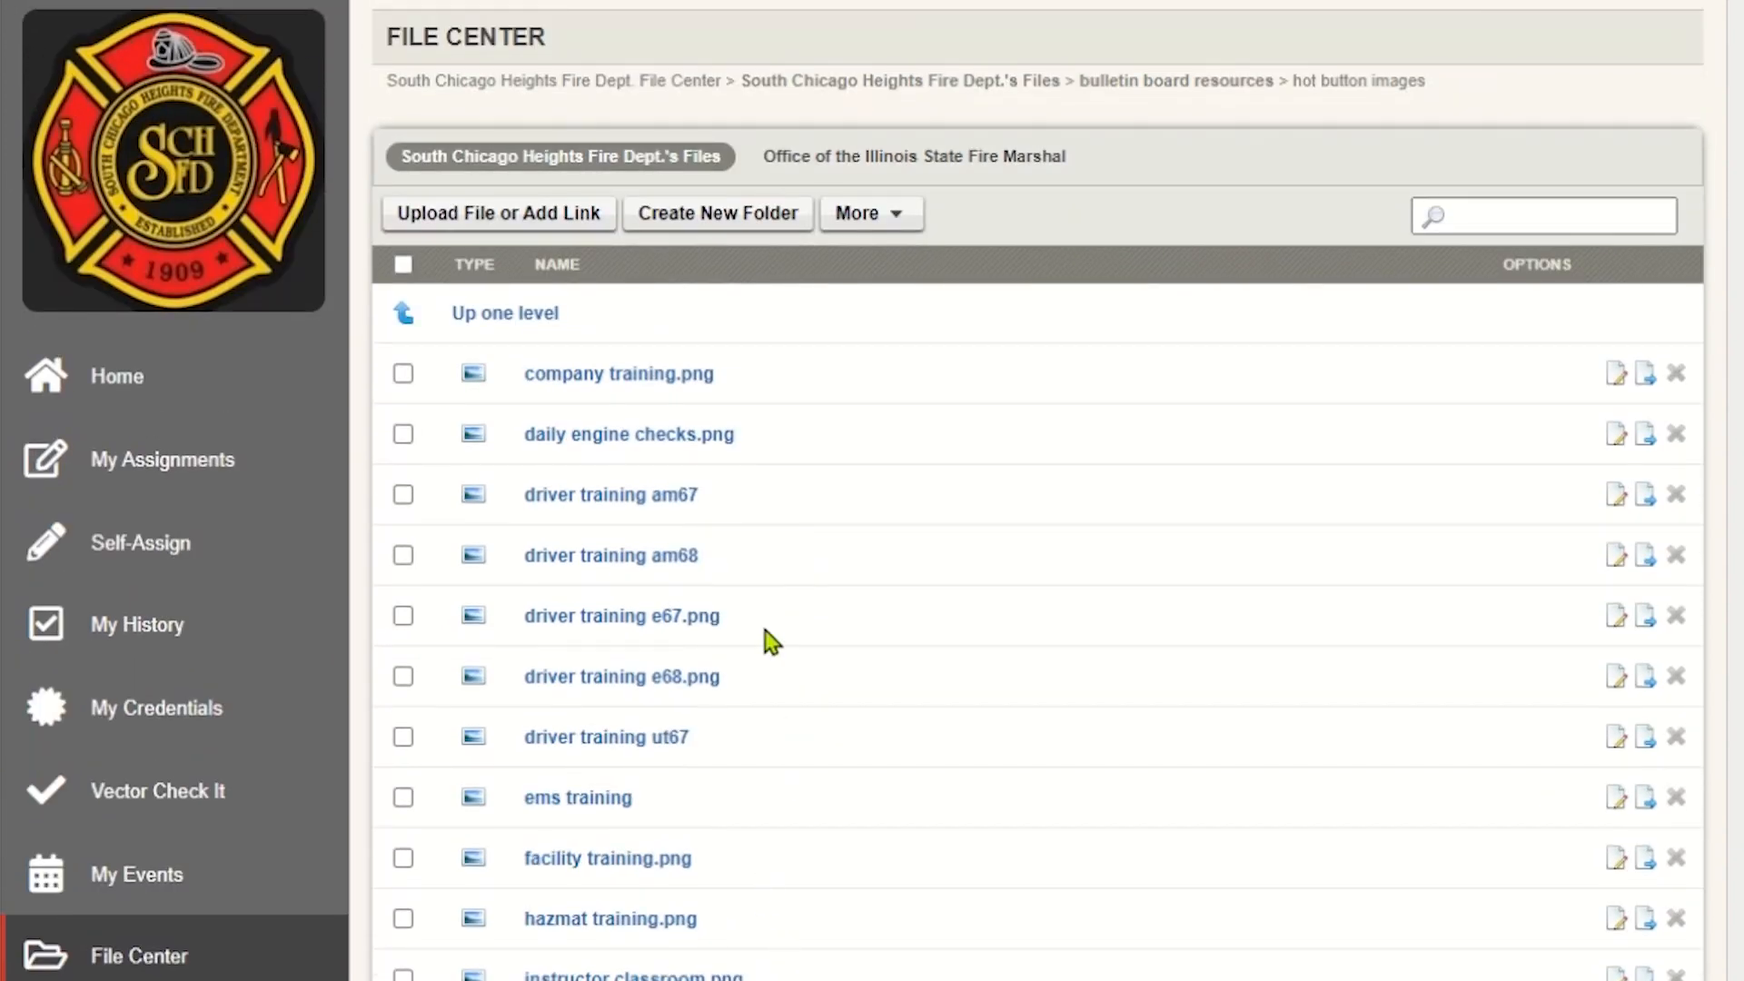
click(543, 222)
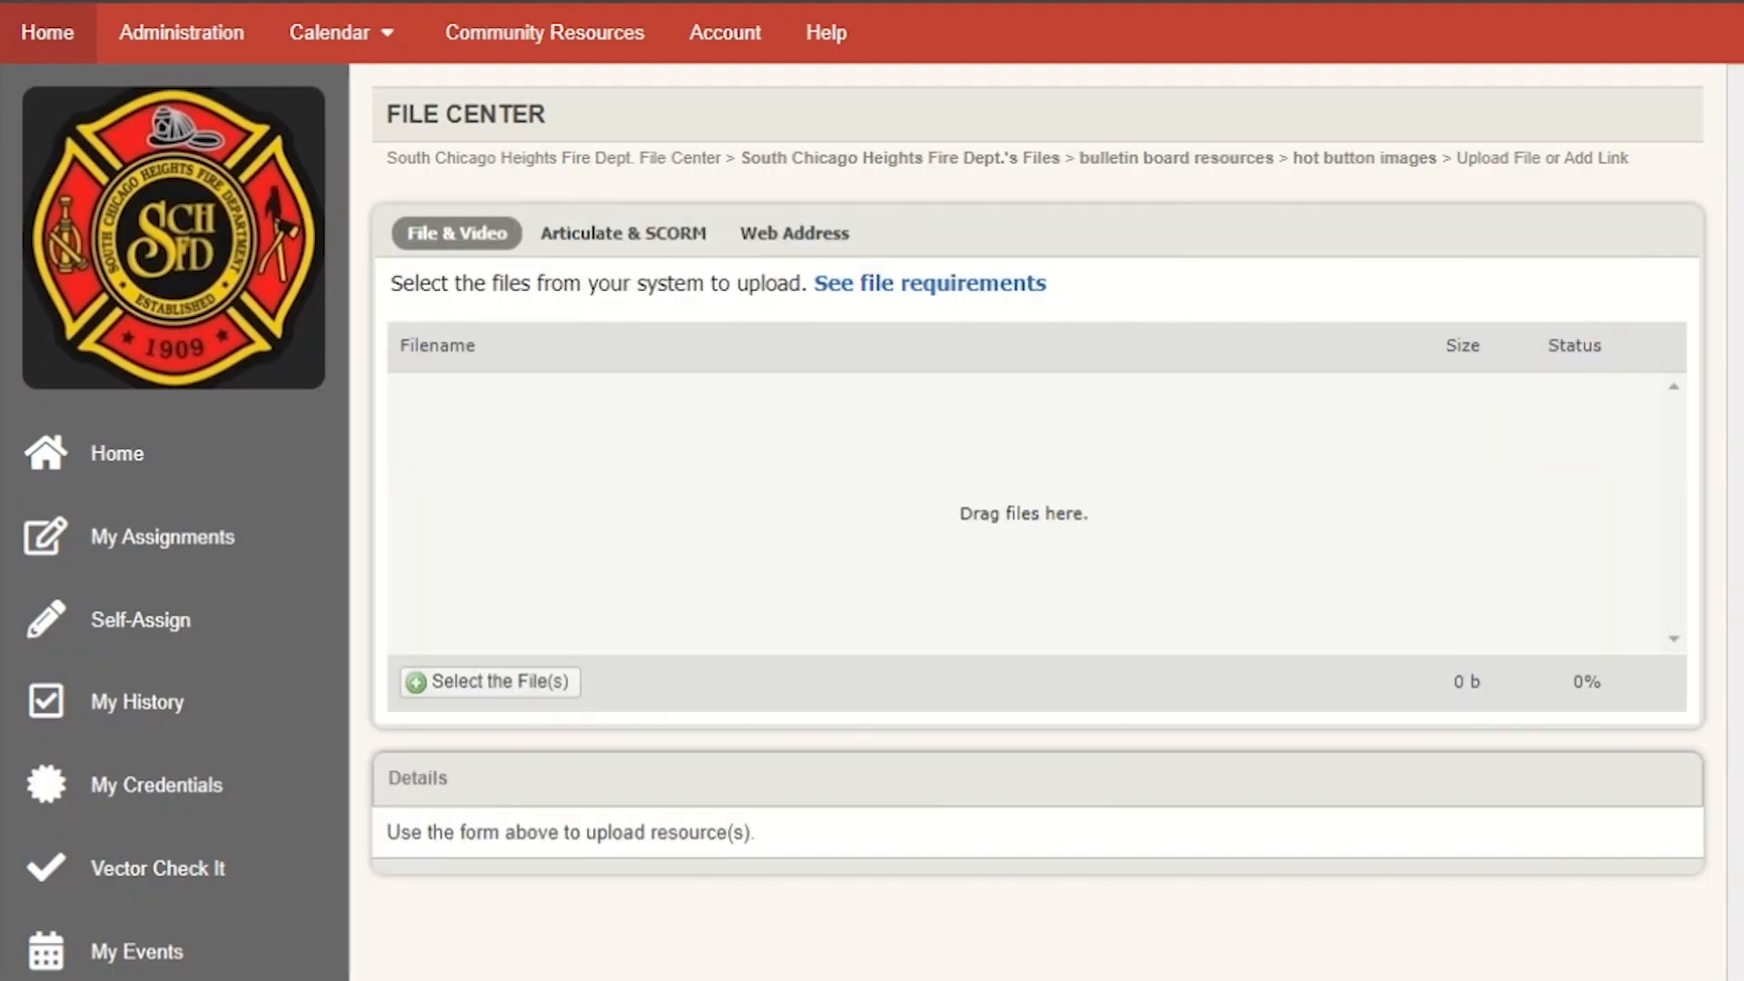
- Upload the file ambo67 hot button.png and remove the .png extension so its title reads ambo67 hot button
drag(4, 781, 1058, 576)
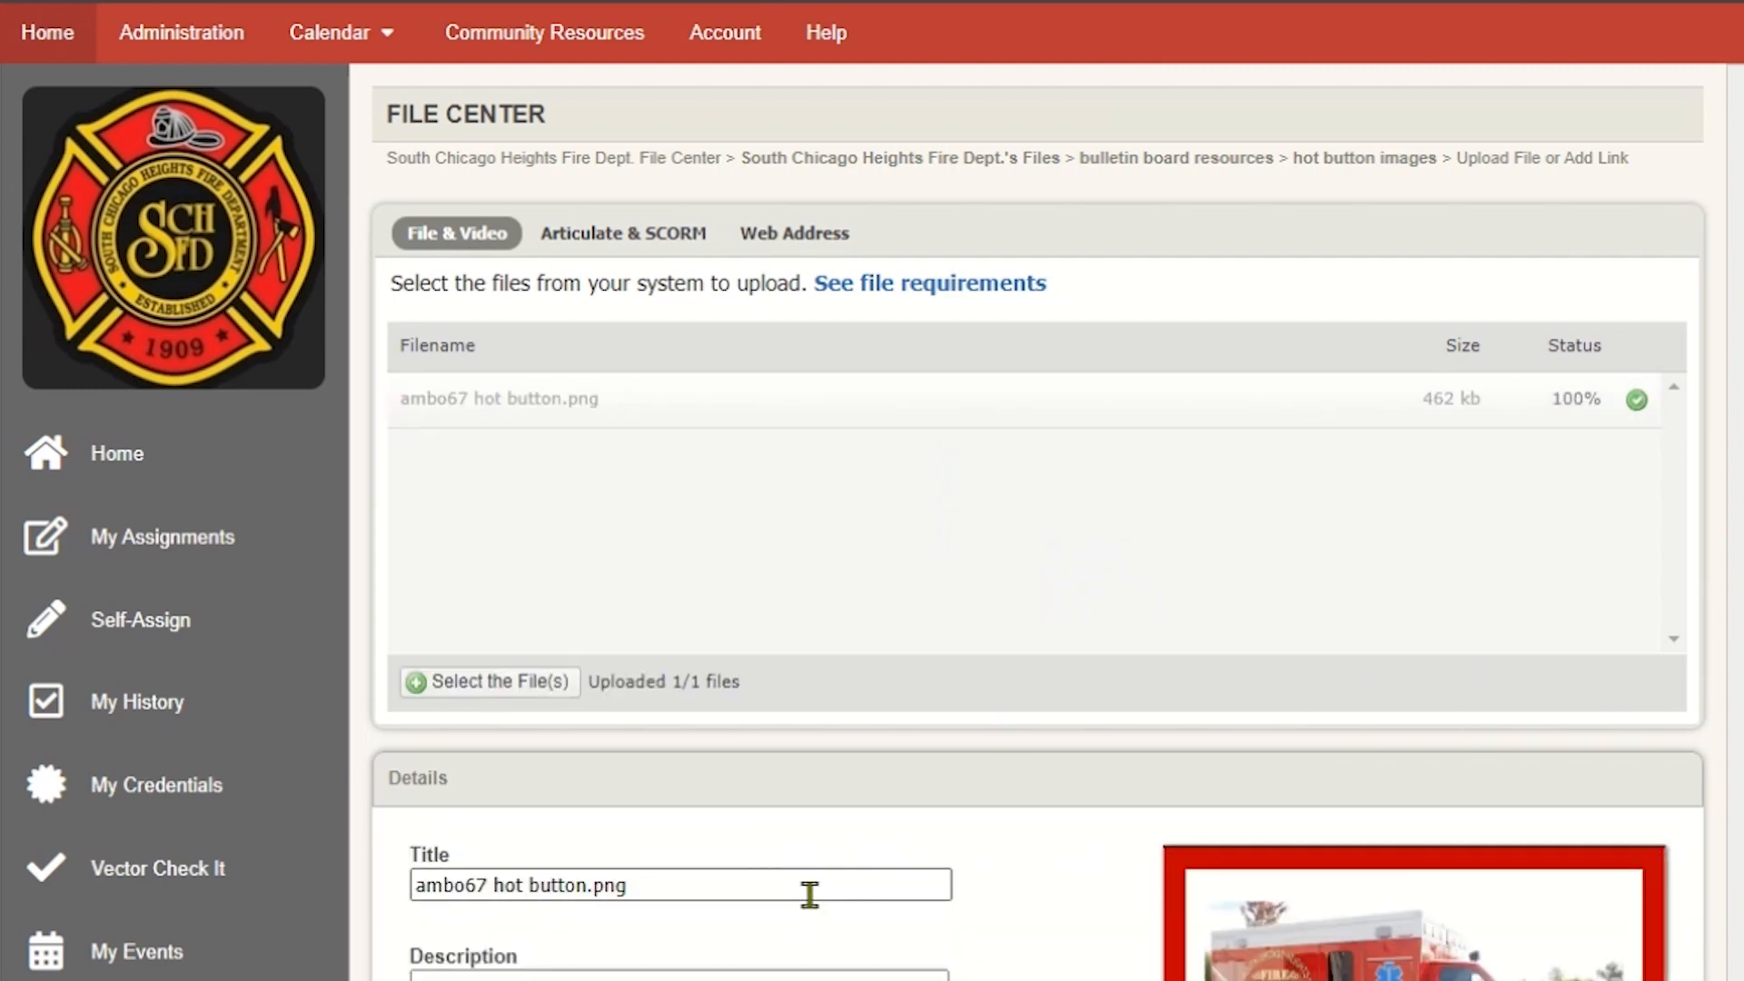
click(809, 894)
key(BackSpace)
key(BackSpace)
key(BackSpace)
key(BackSpace)
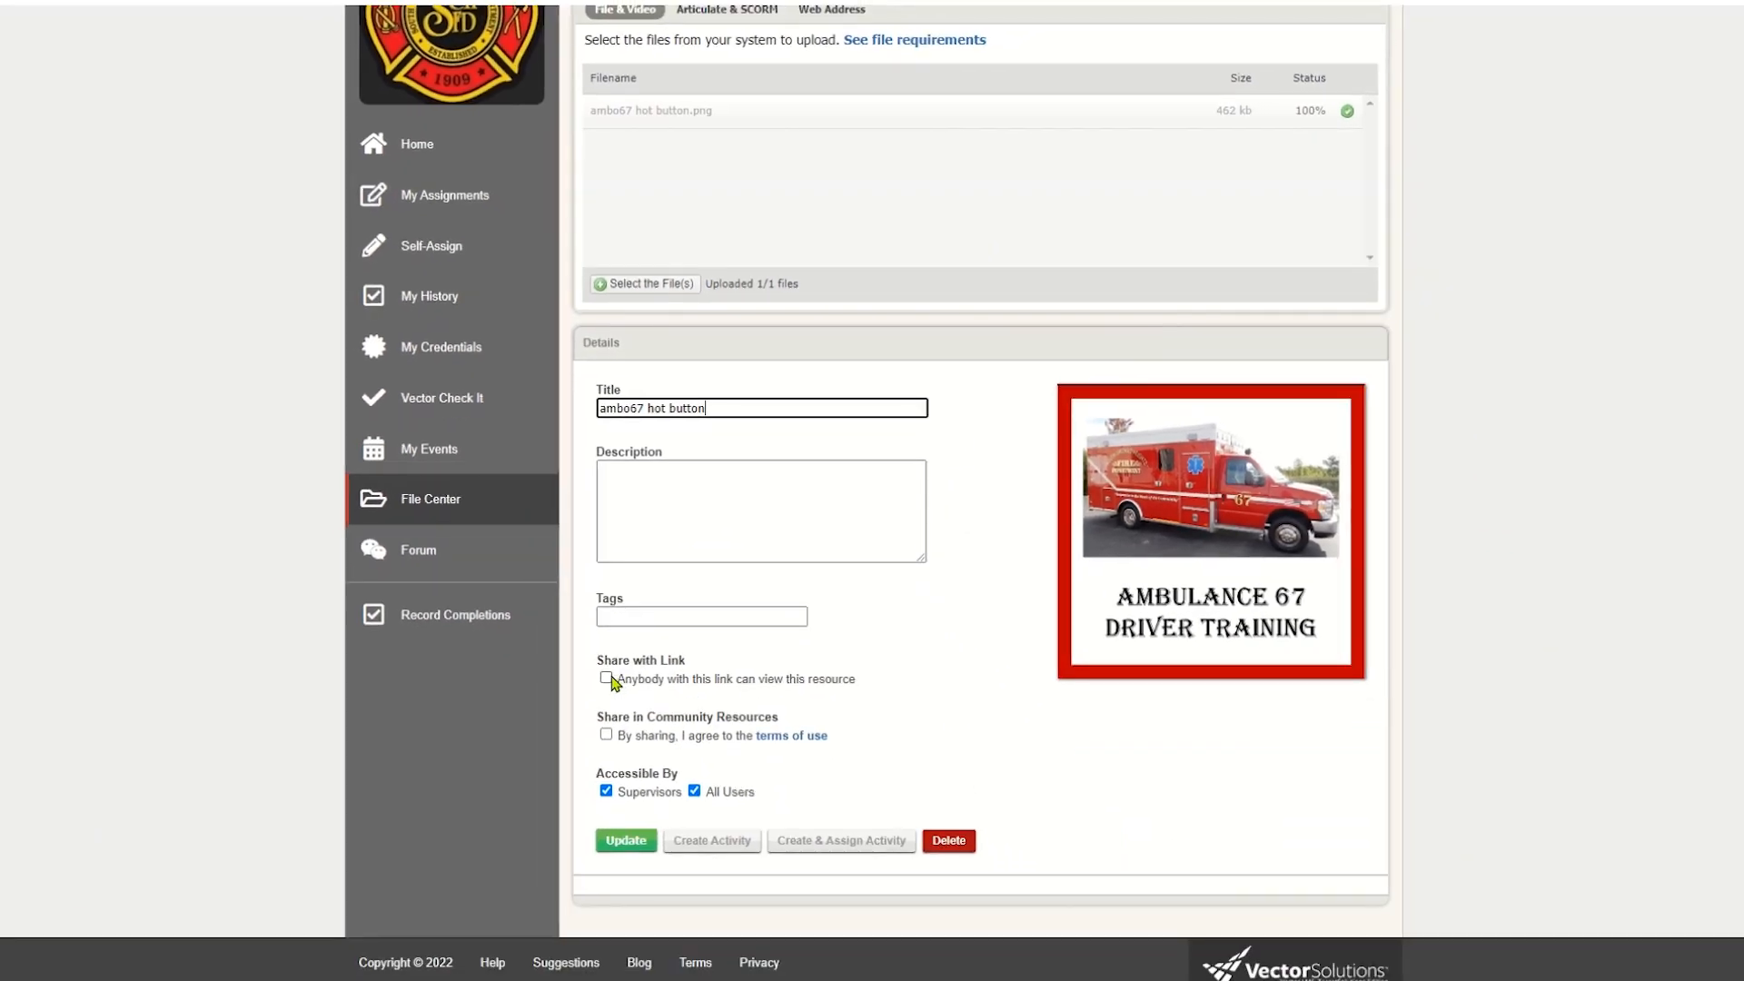
- Enable Share with Link and Share in Community Resources for the uploaded image and save its details
click(606, 679)
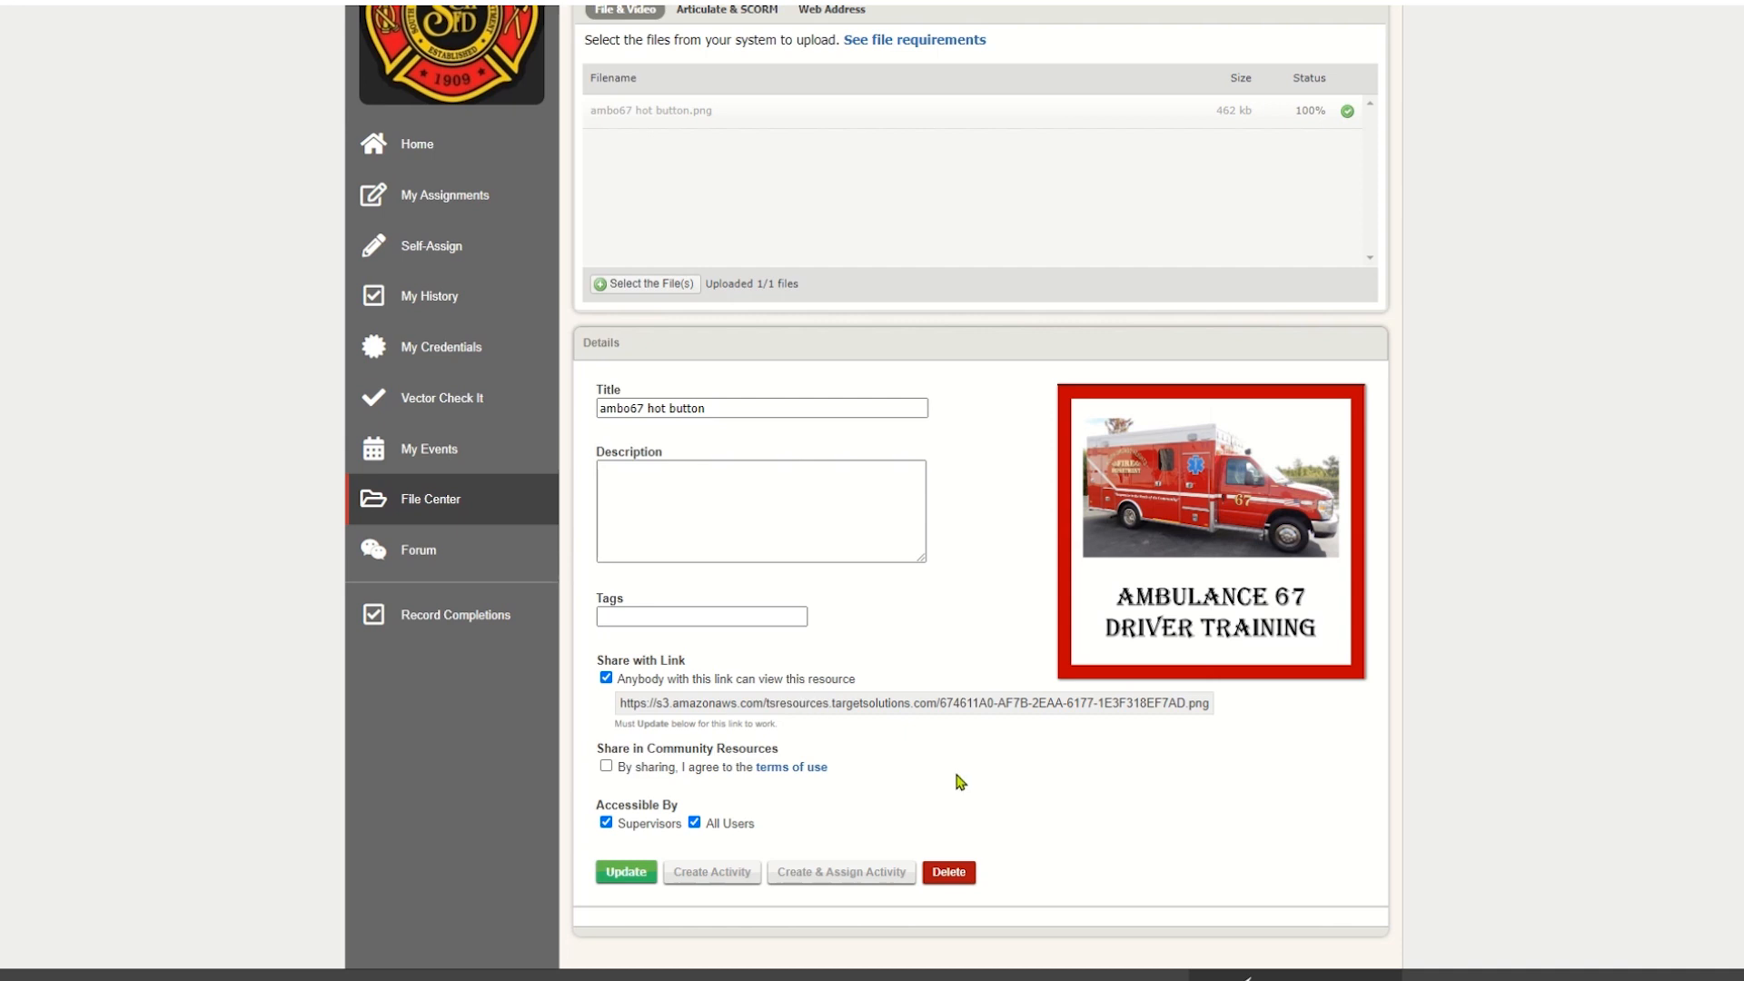
click(606, 678)
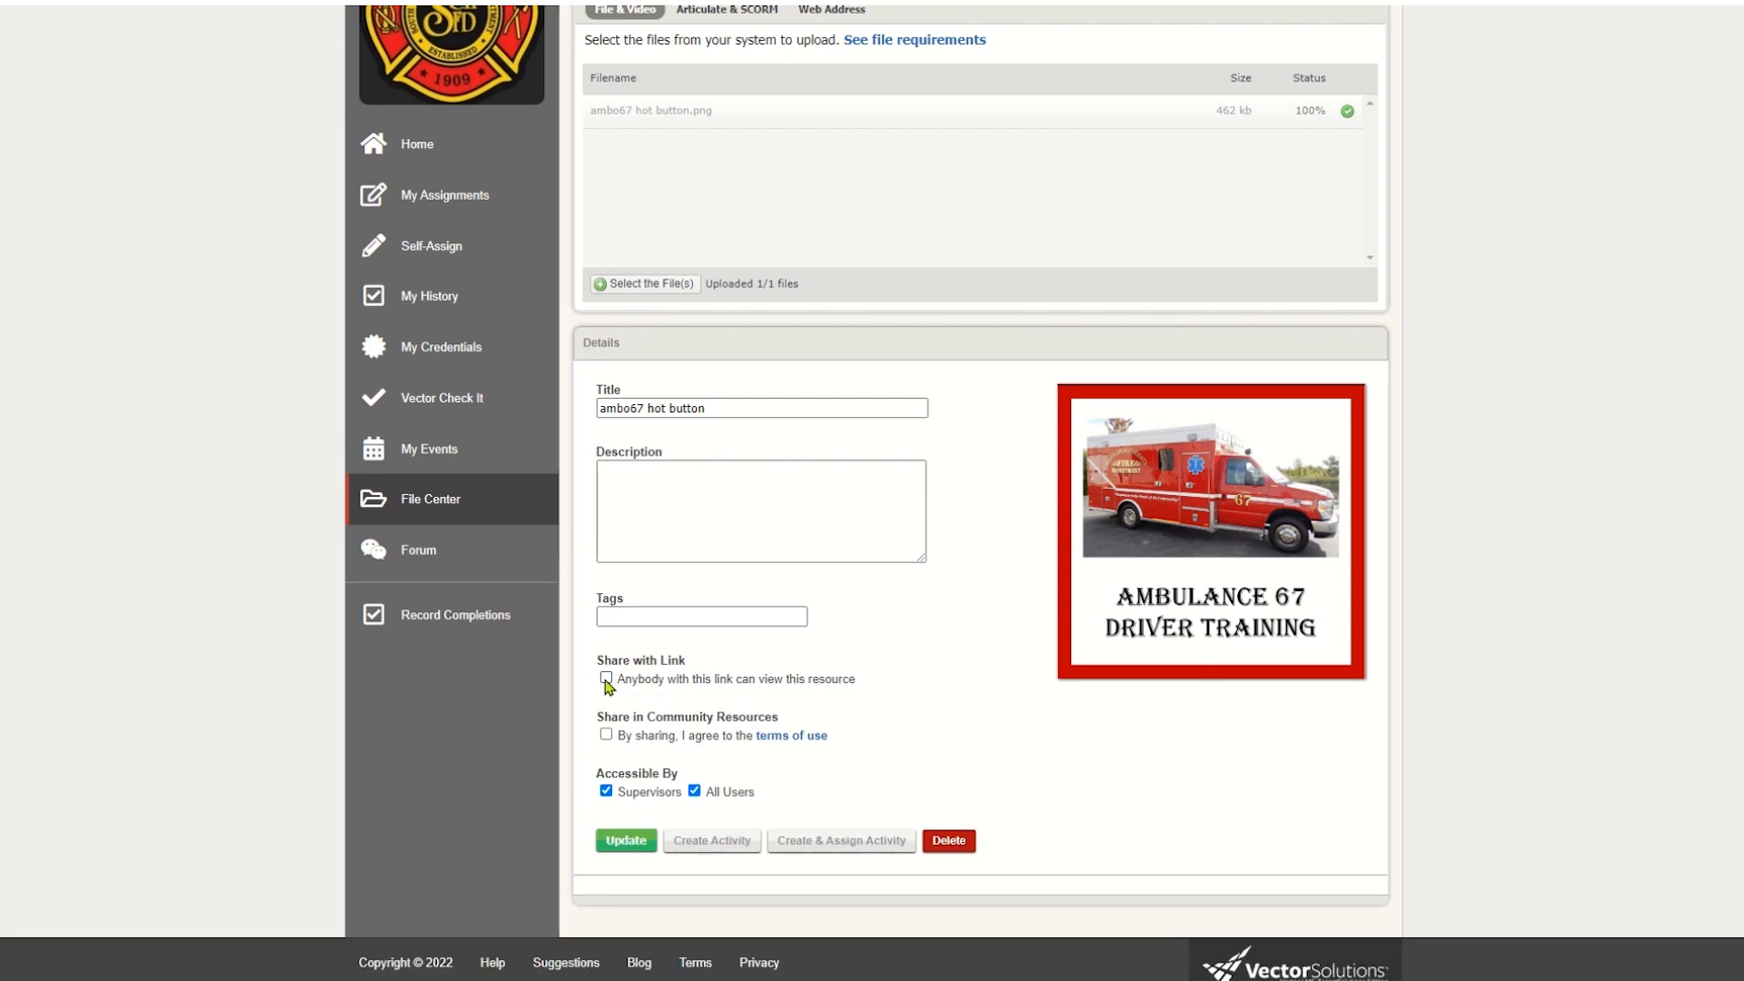
click(605, 679)
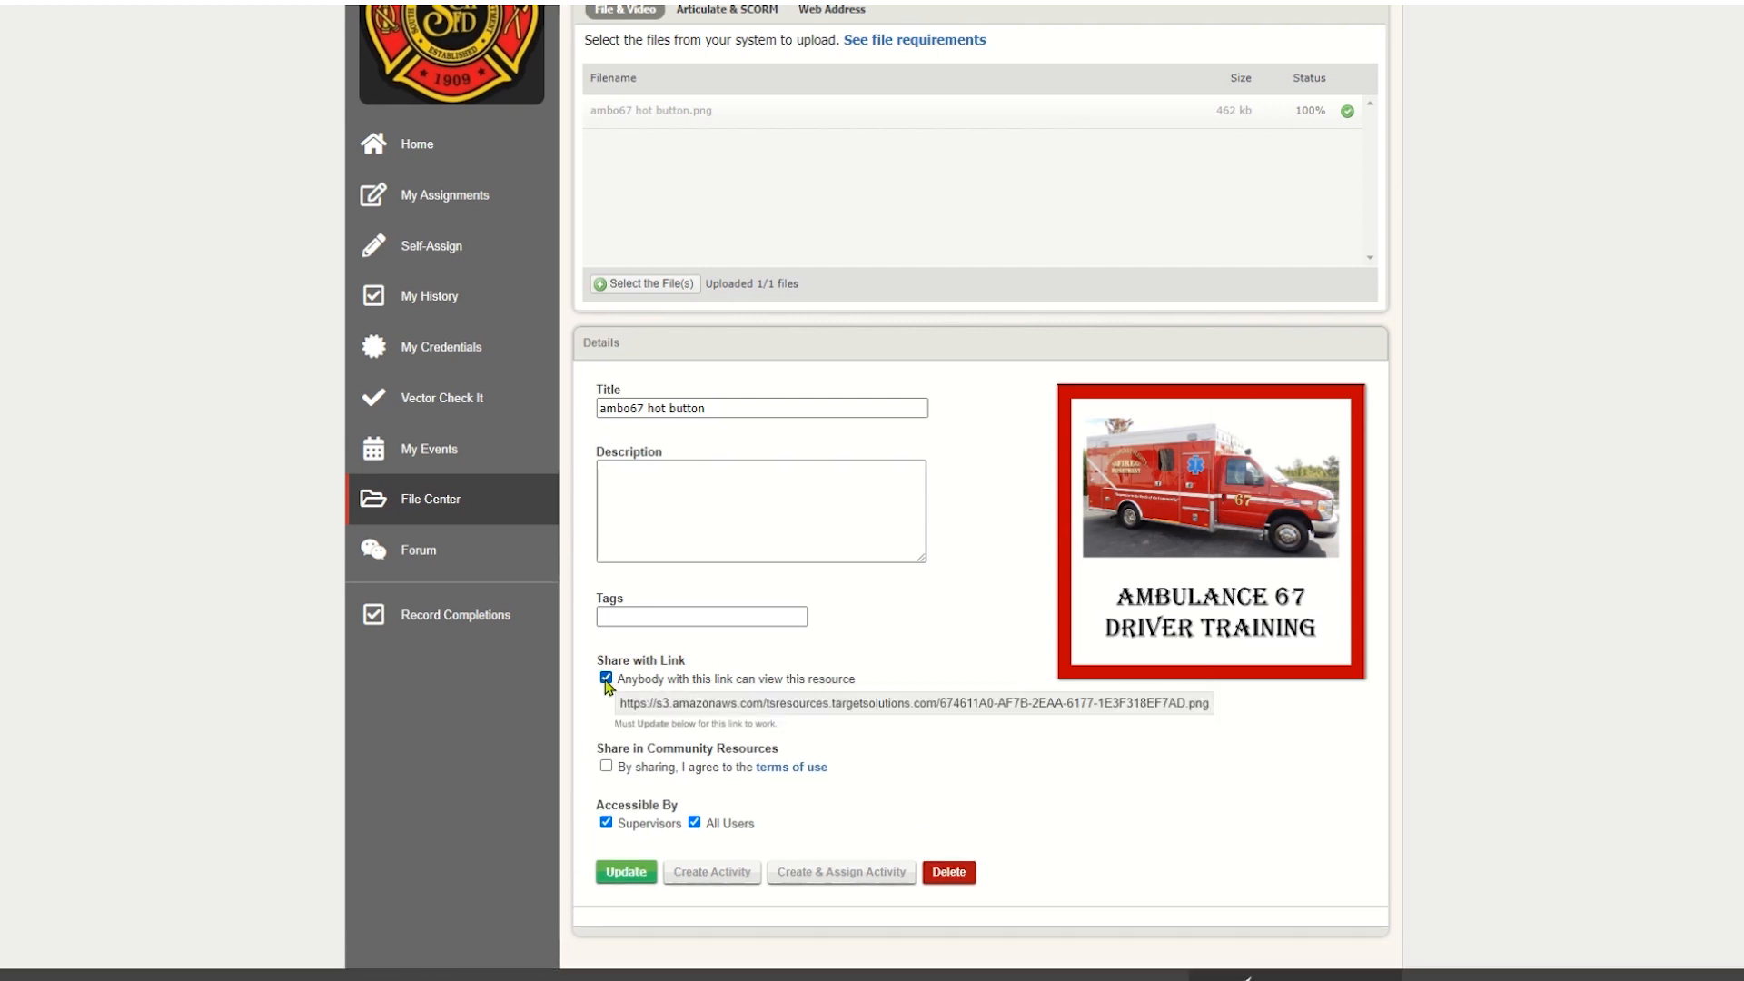
click(606, 766)
click(641, 881)
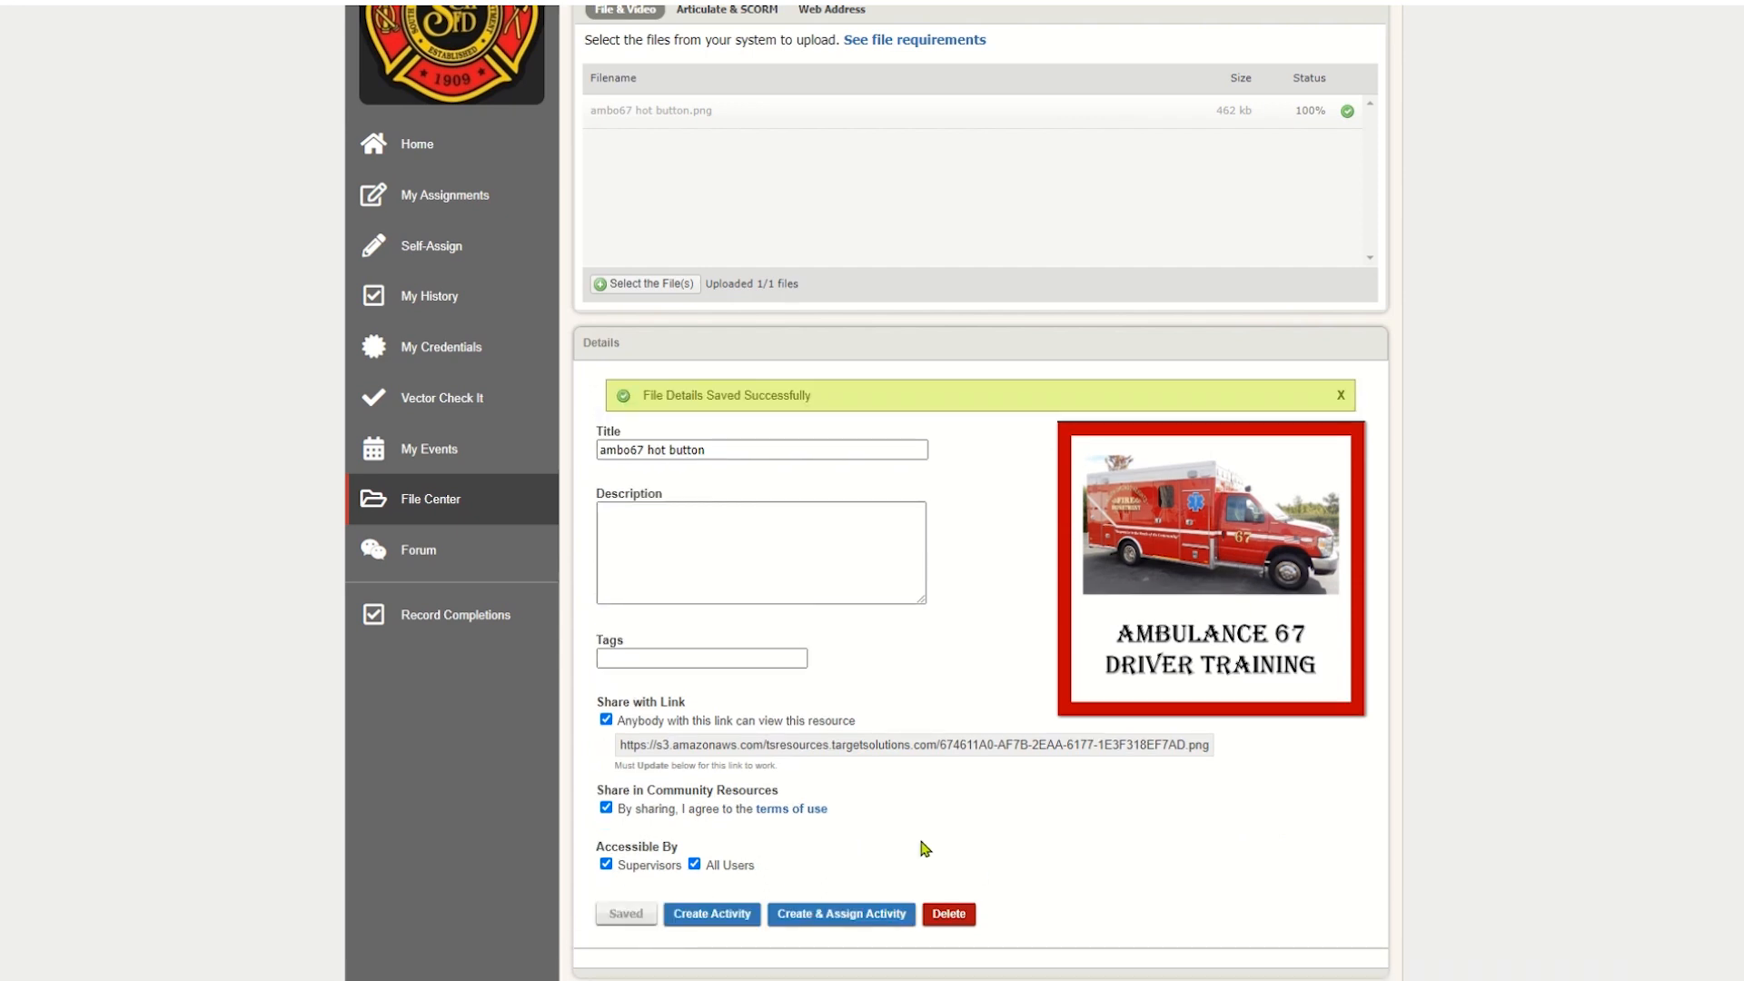
- Return to the "hot button images" folder and copy the link address of "ambo67 hot button" into an empty Notepad document
scroll(790, 300, up, 3)
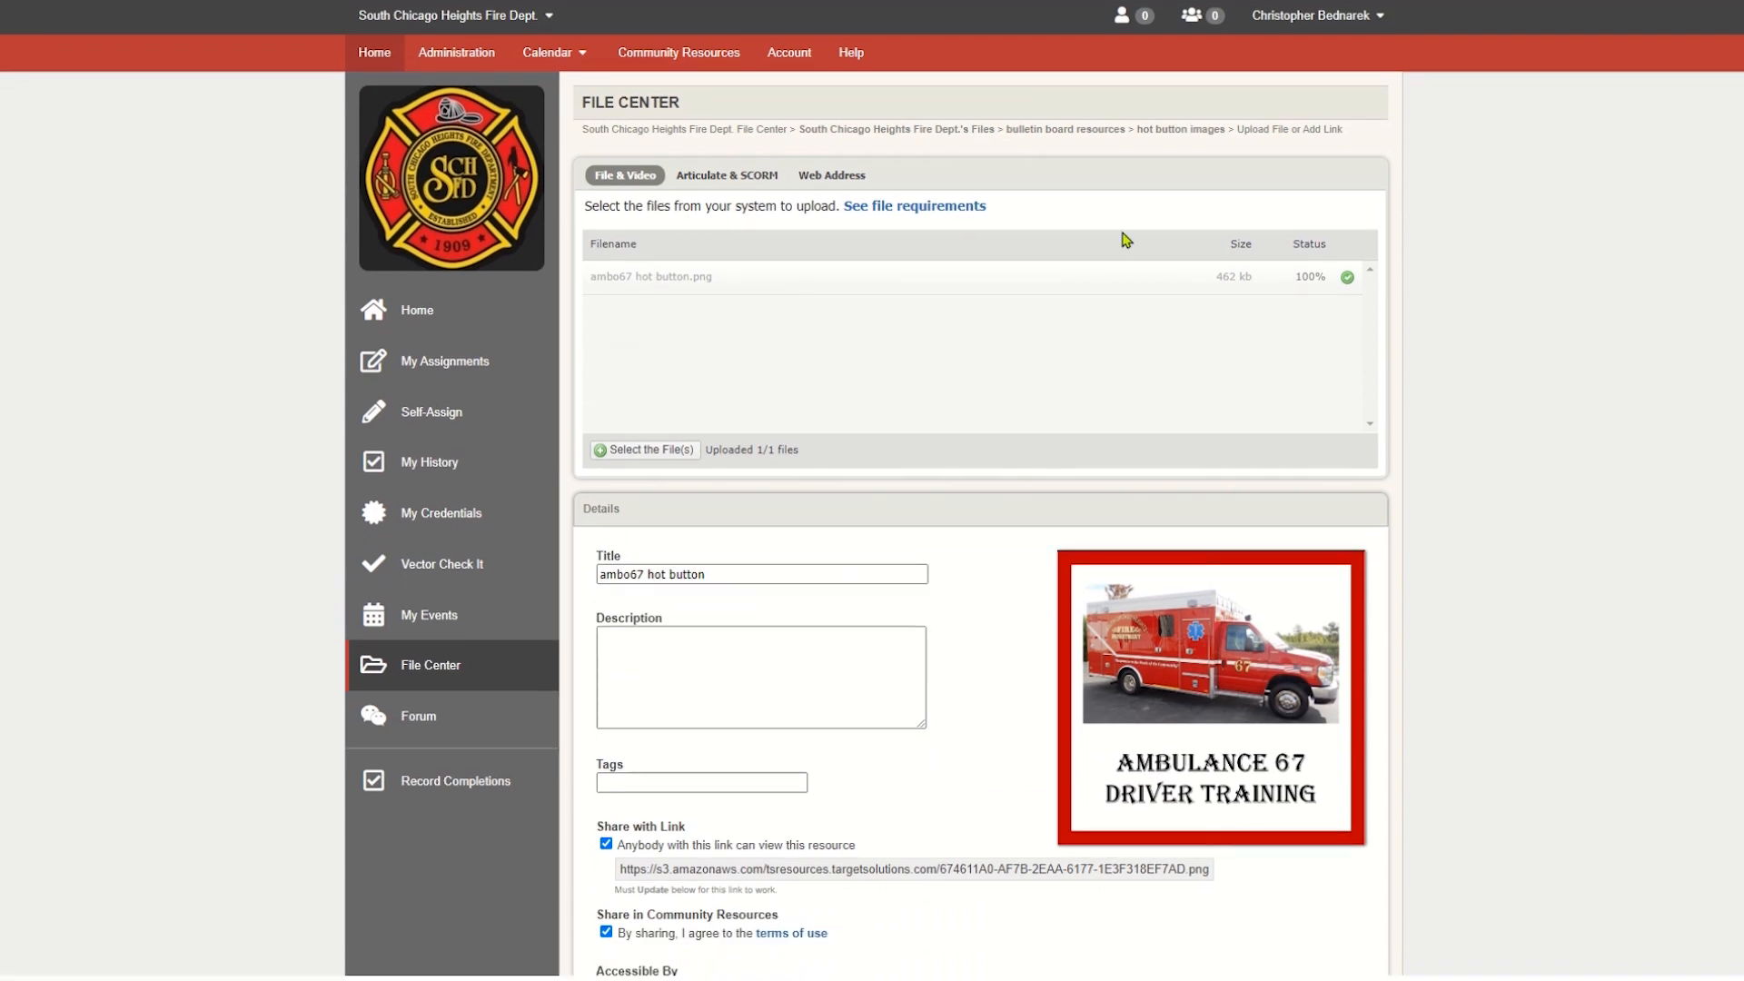
click(1154, 140)
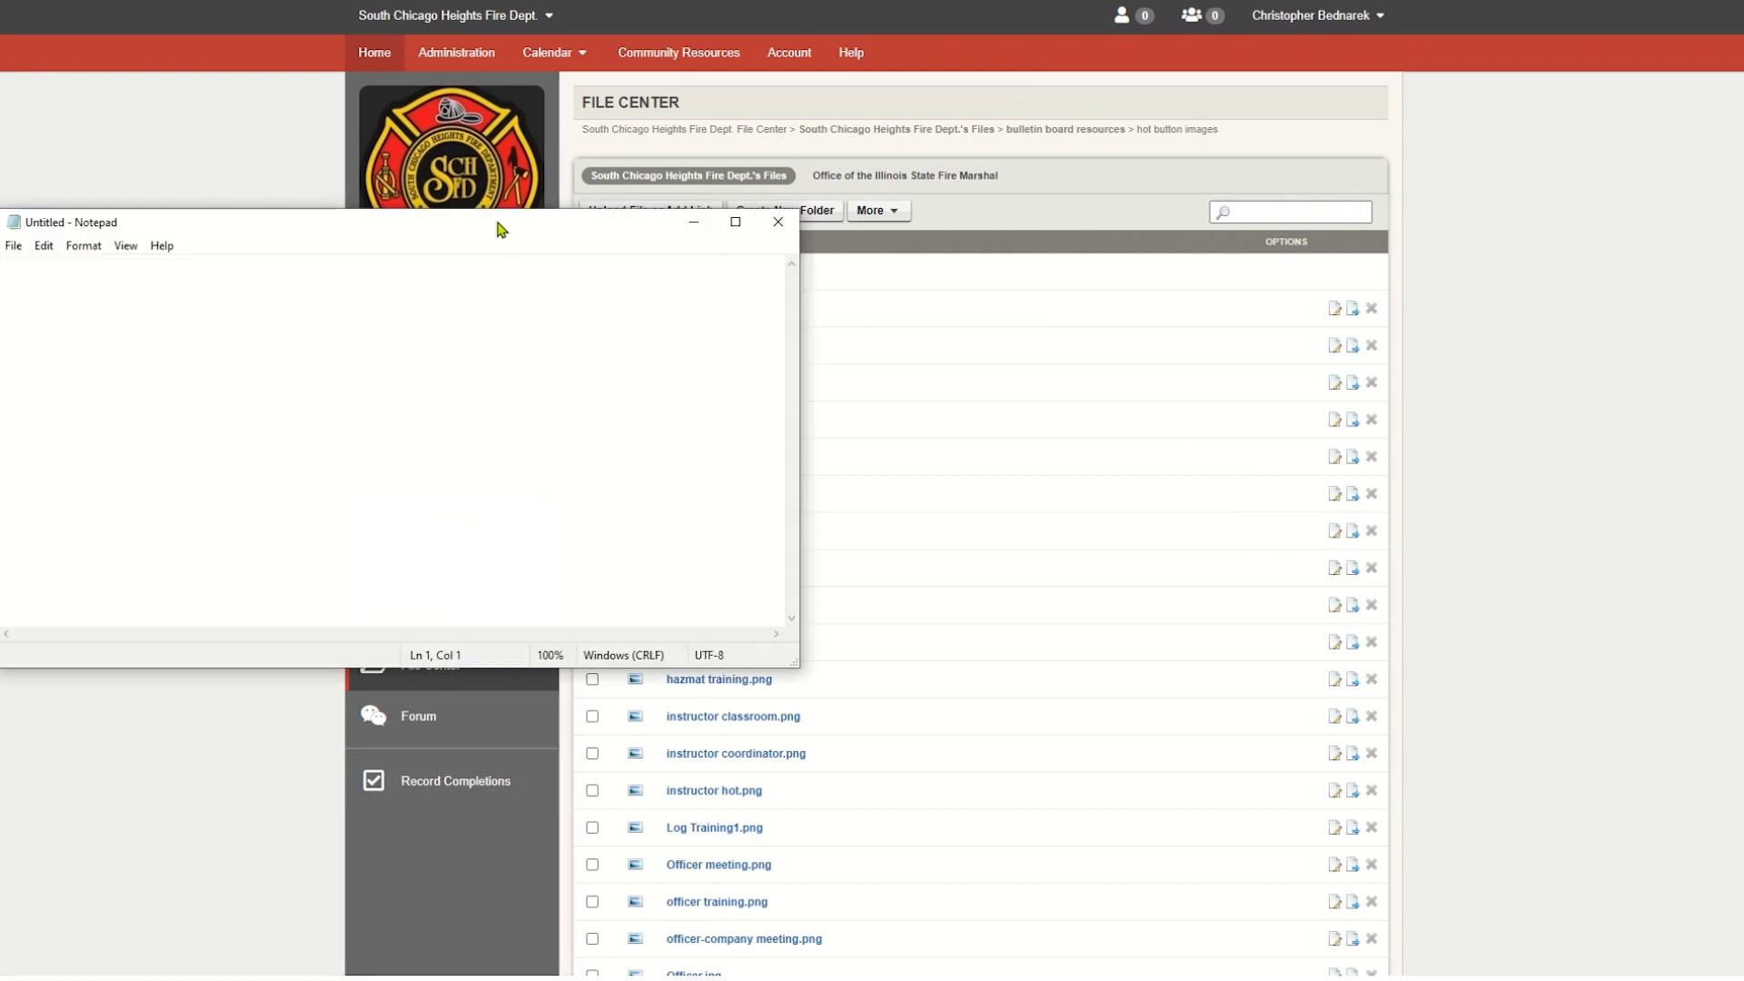
drag(499, 234, 31, 327)
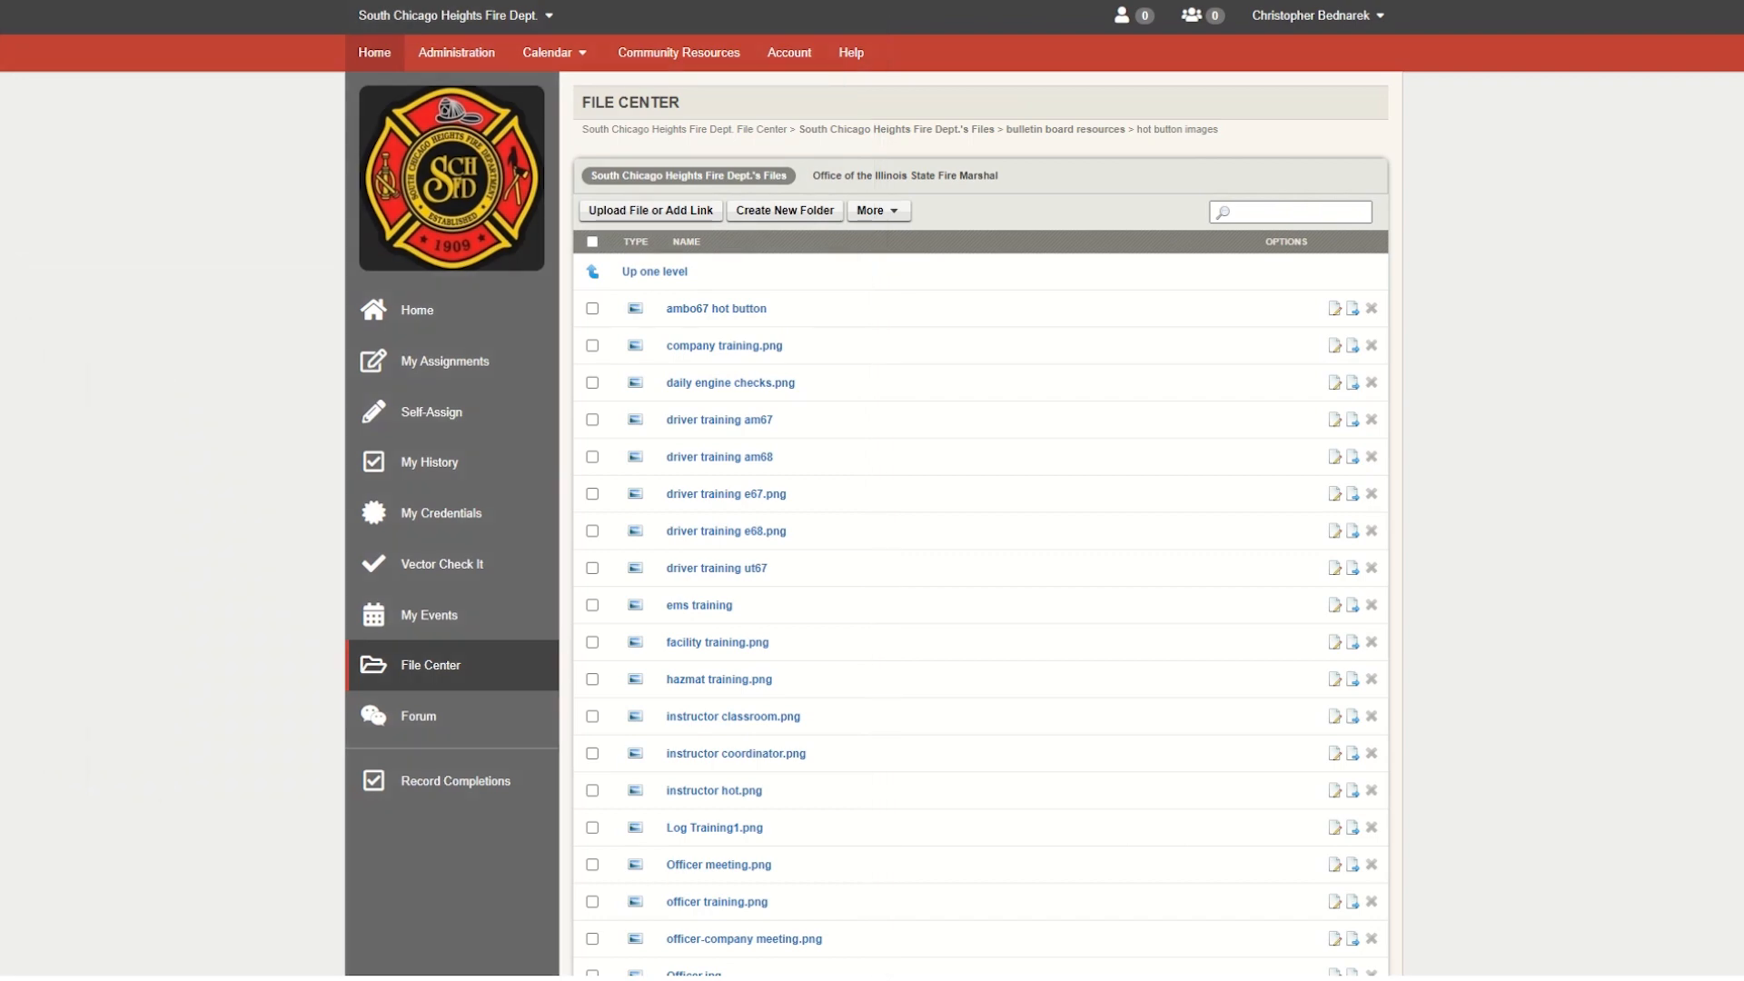
right_click(753, 308)
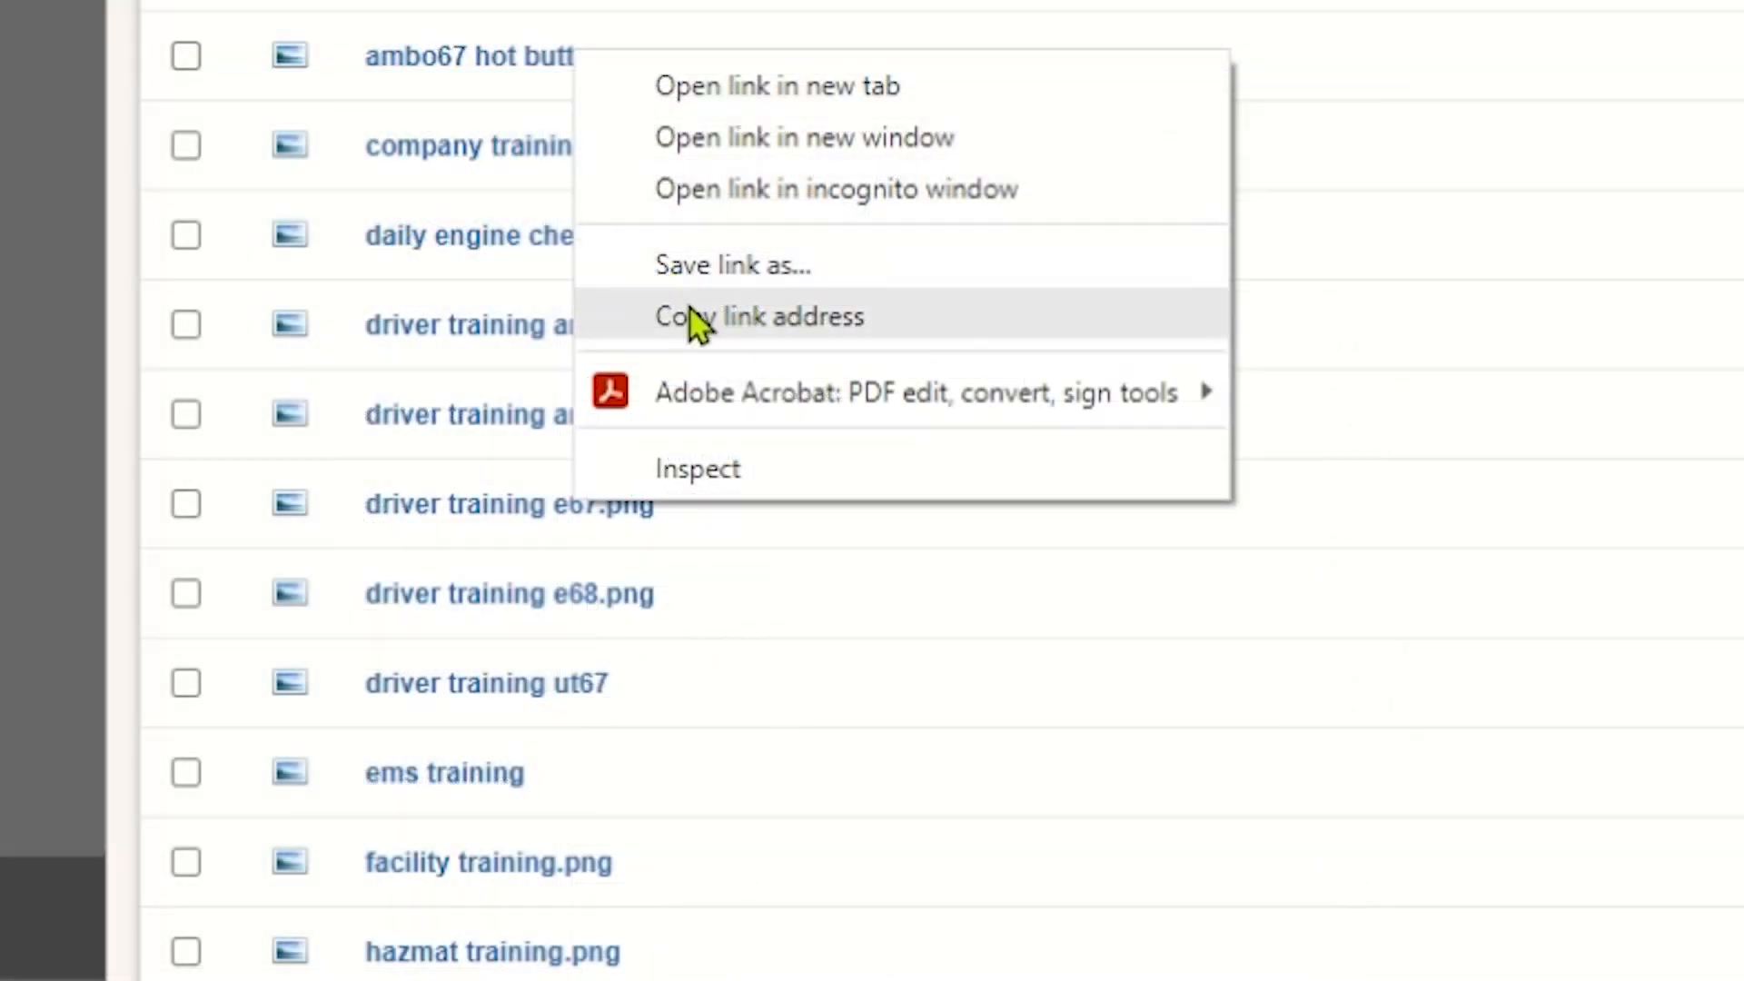
click(765, 317)
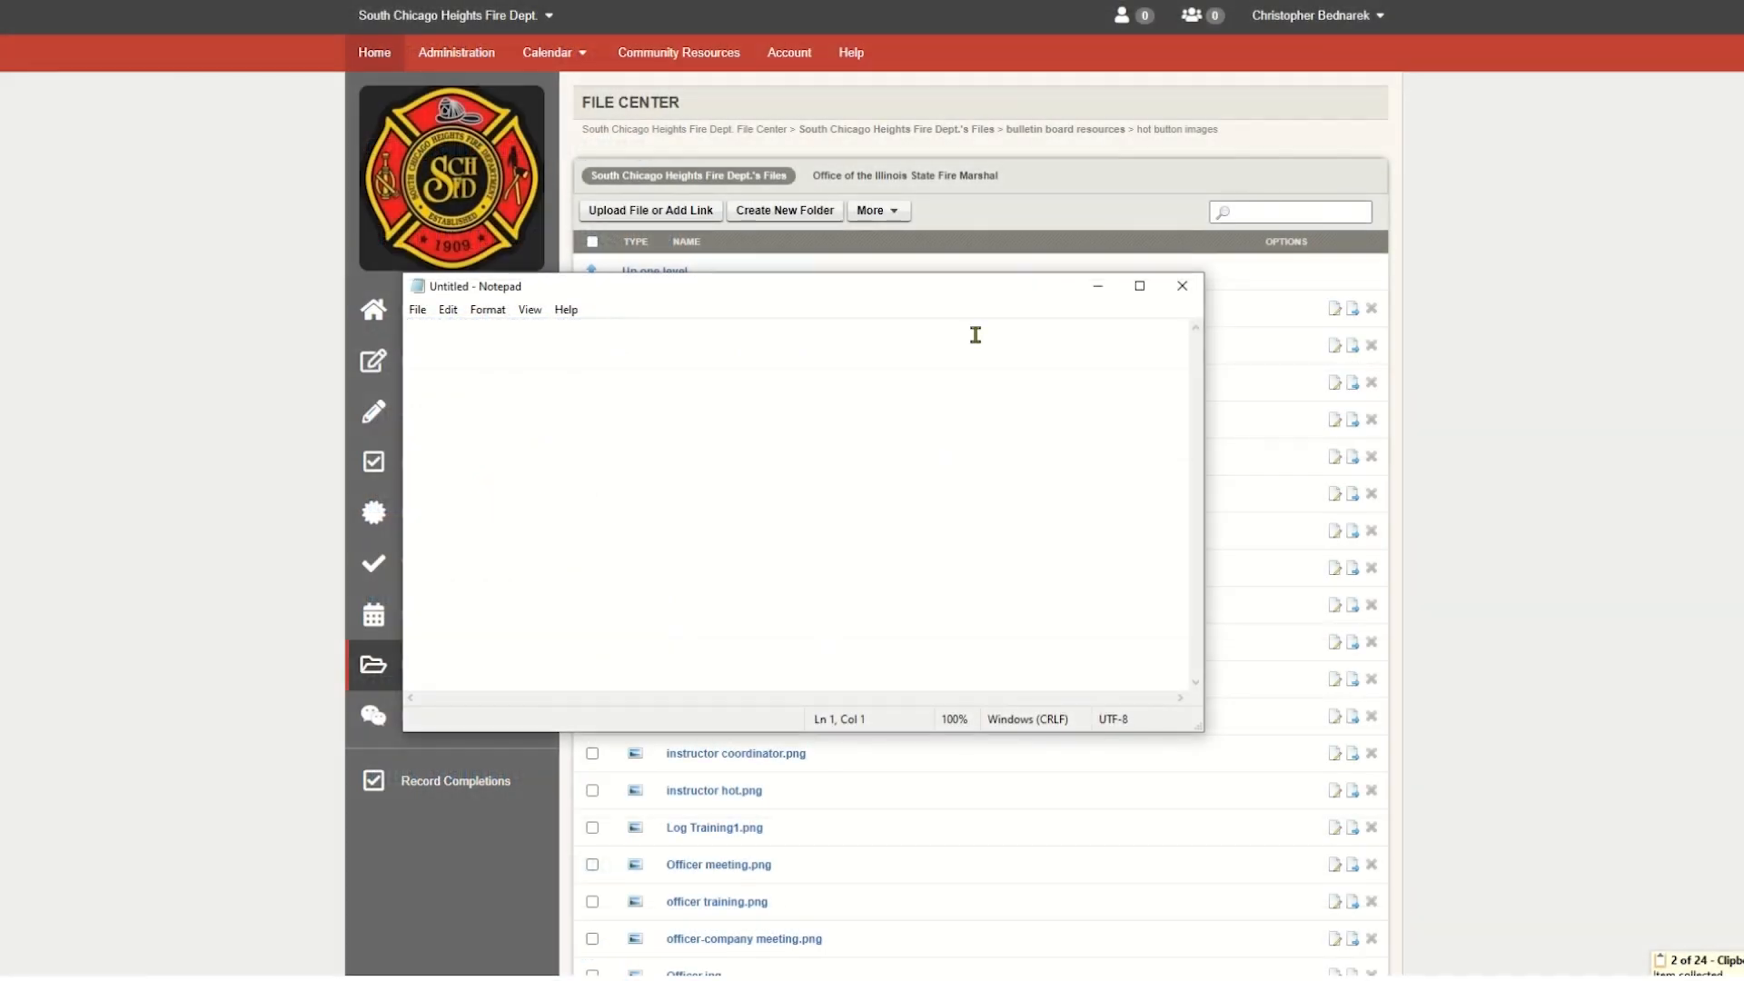
key(ctrl+v)
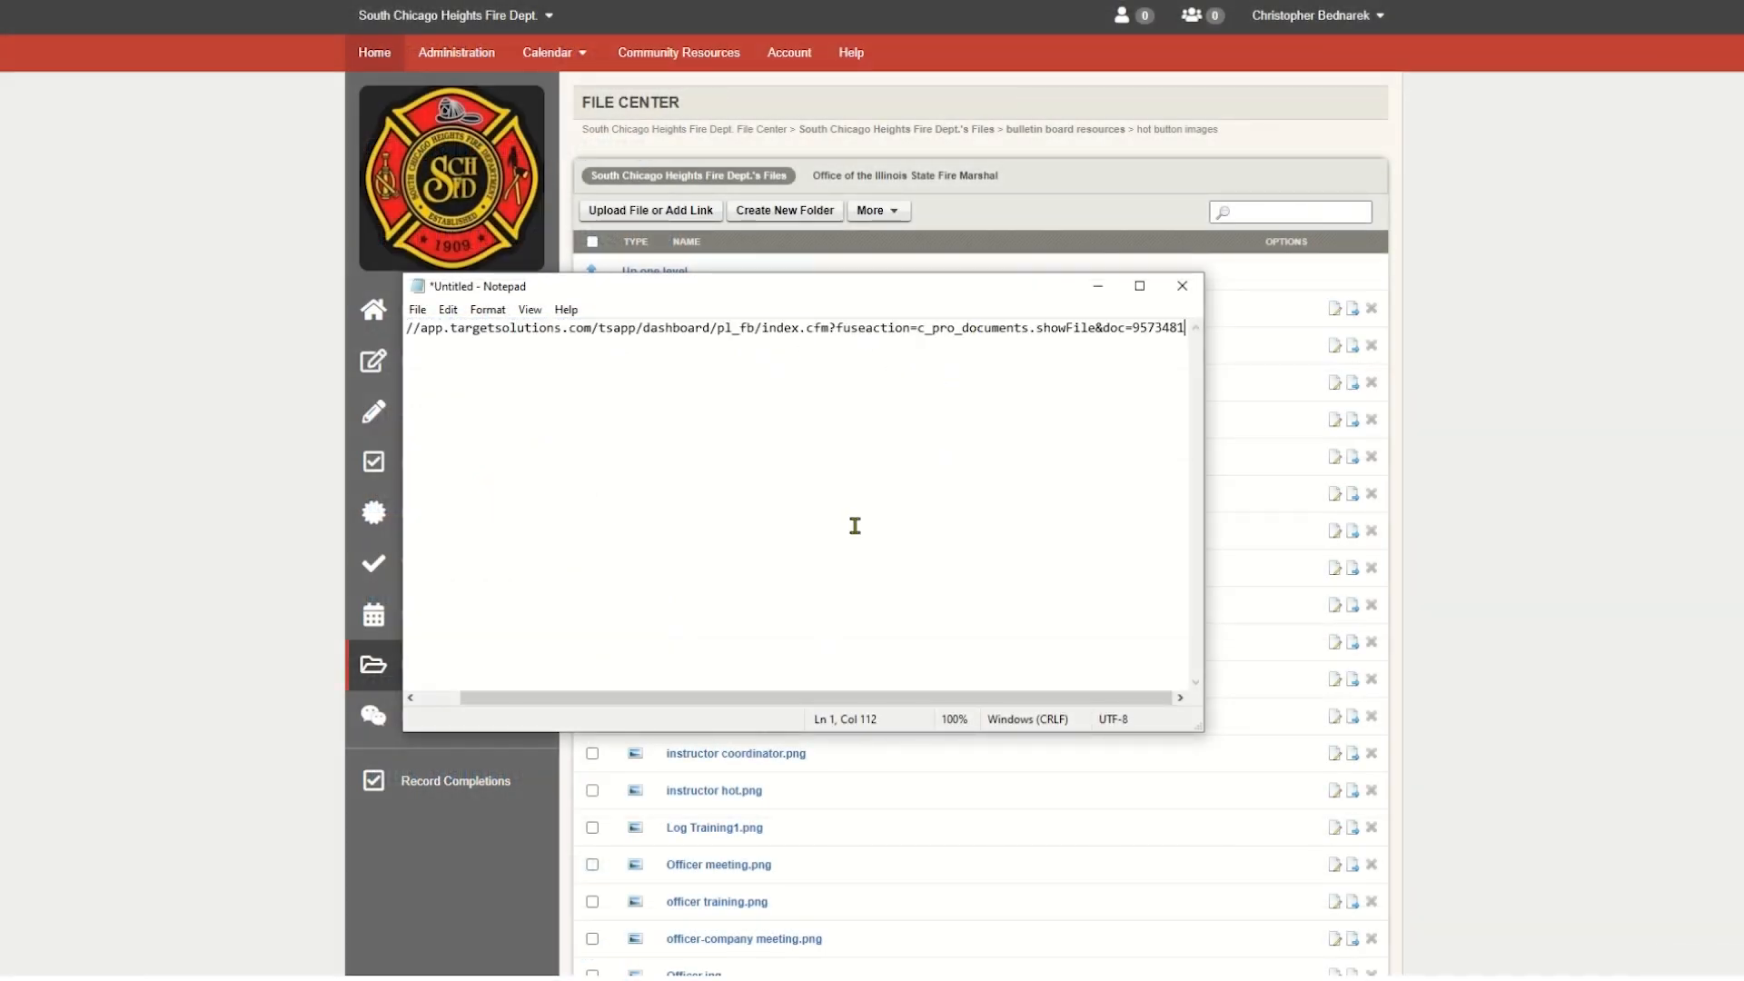
drag(869, 702, 771, 705)
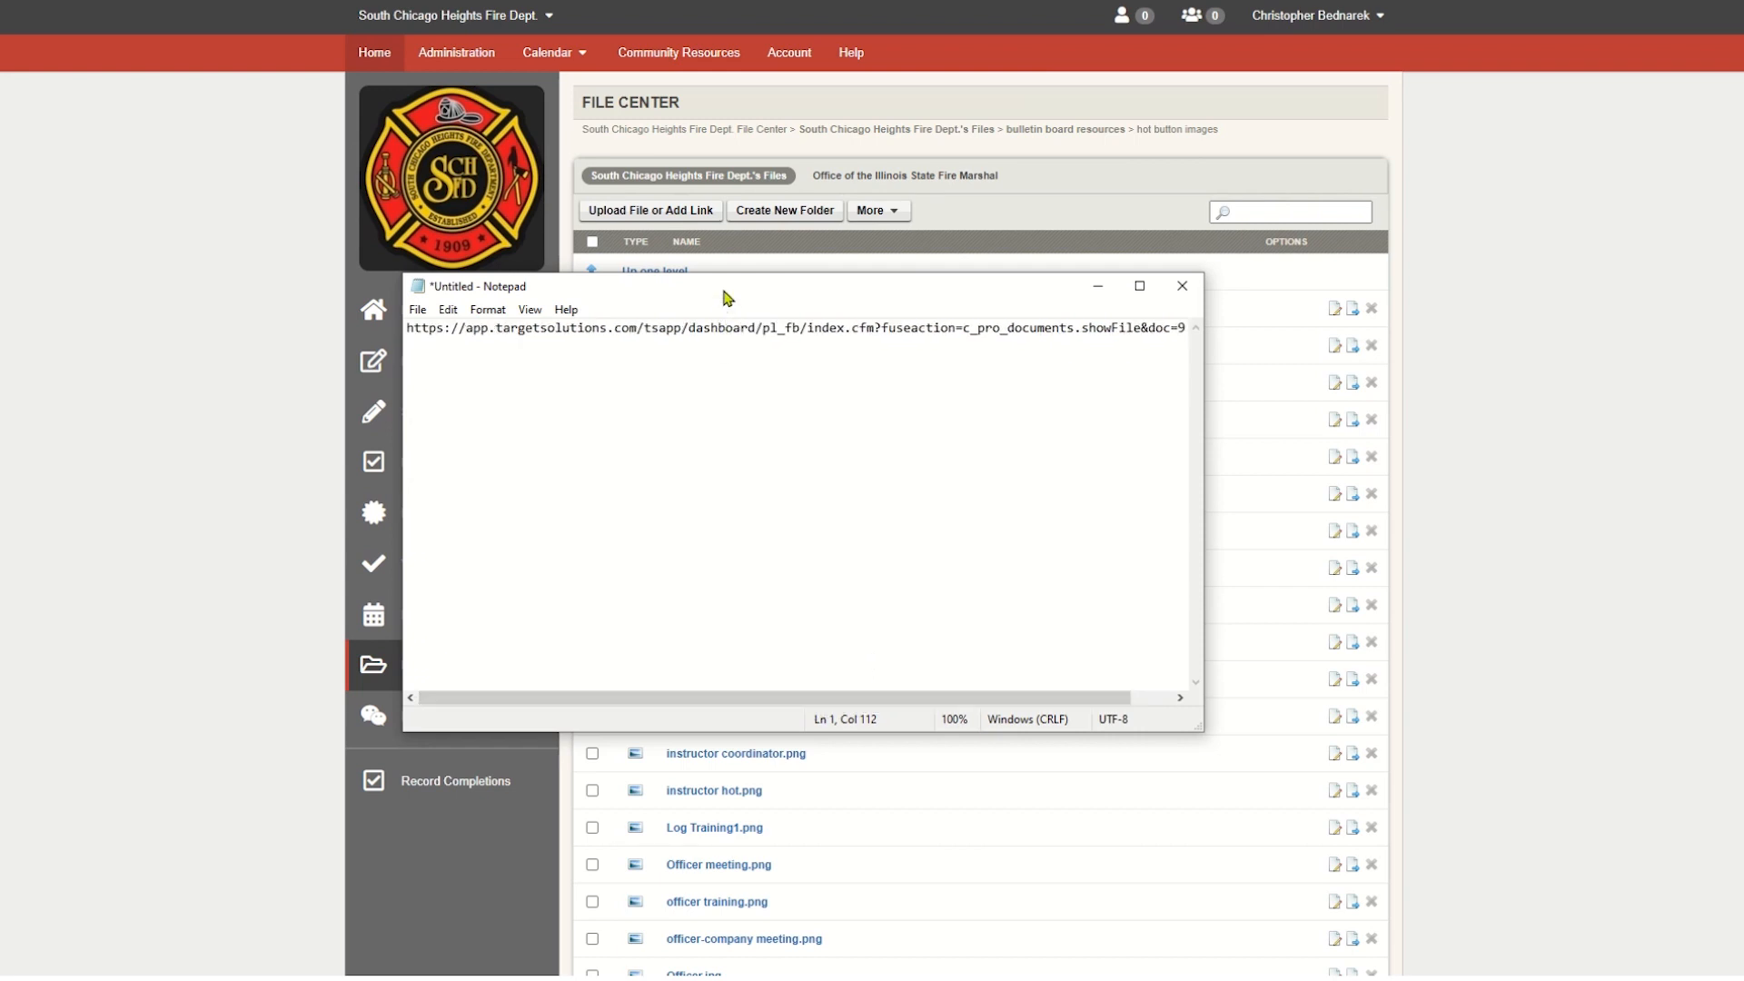
drag(726, 297, 0, 303)
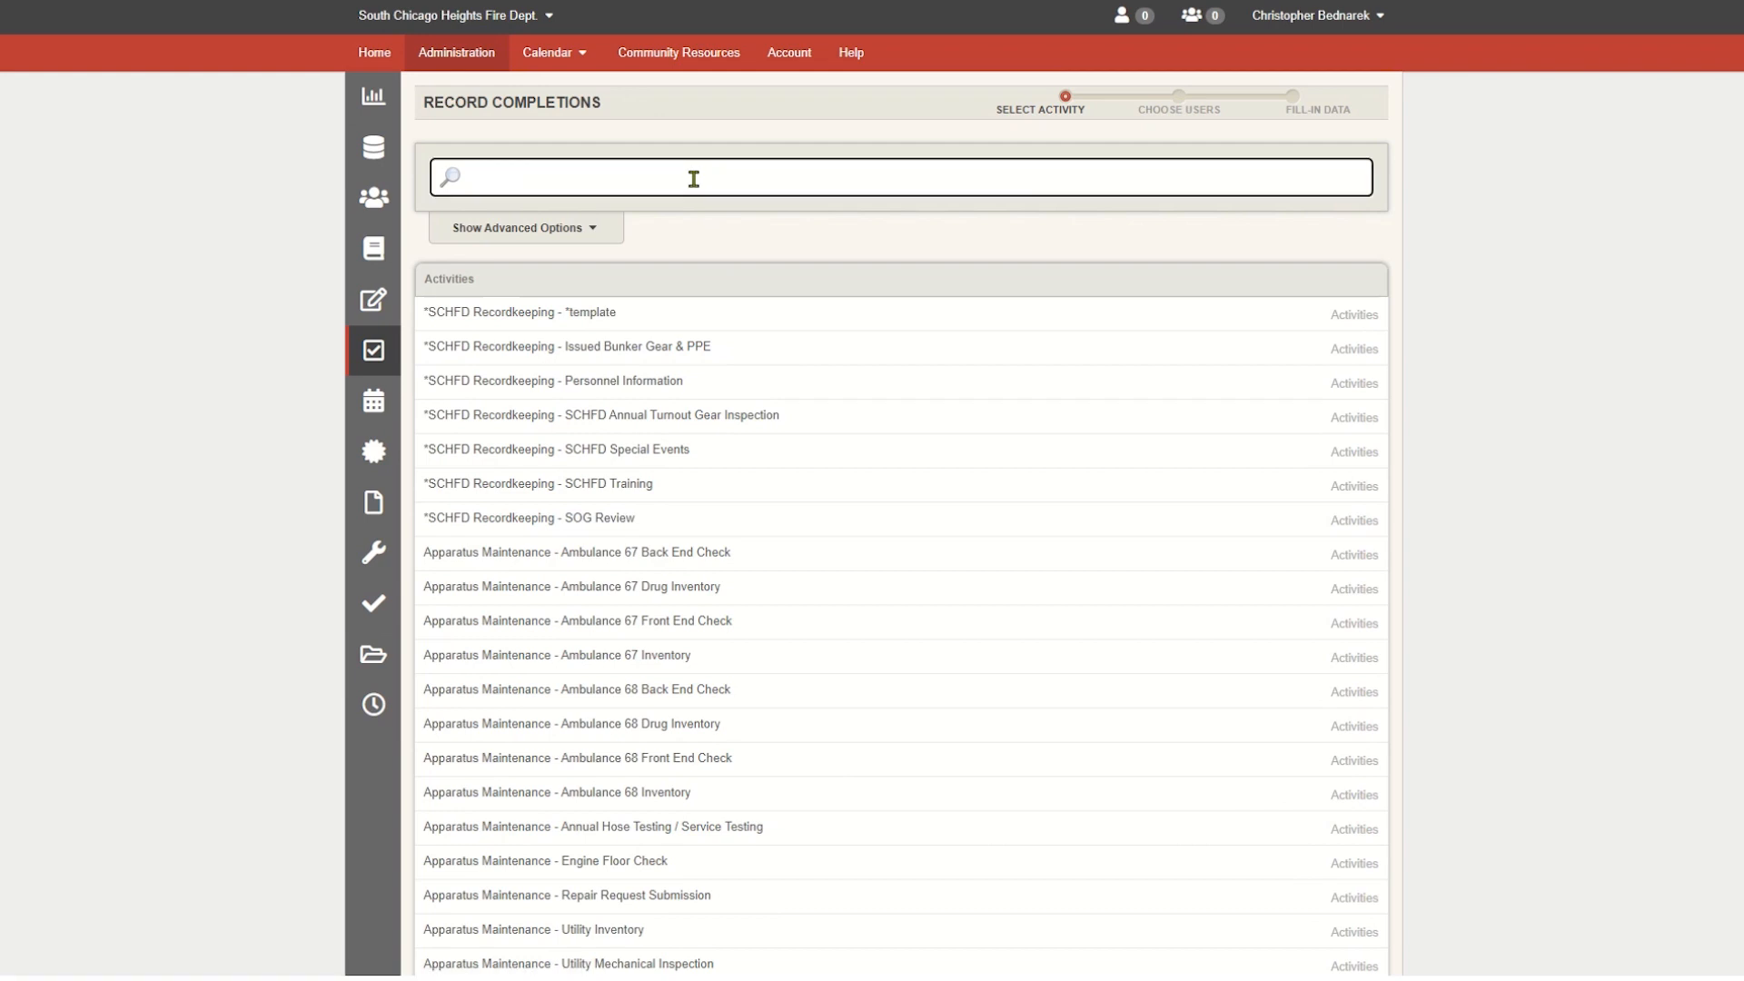
- Narrow the Record Completions activities to South Chicago Heights Fire Dept. and Driver/Operator Training, and choose Ambulance 67 Driver's Training
click(591, 232)
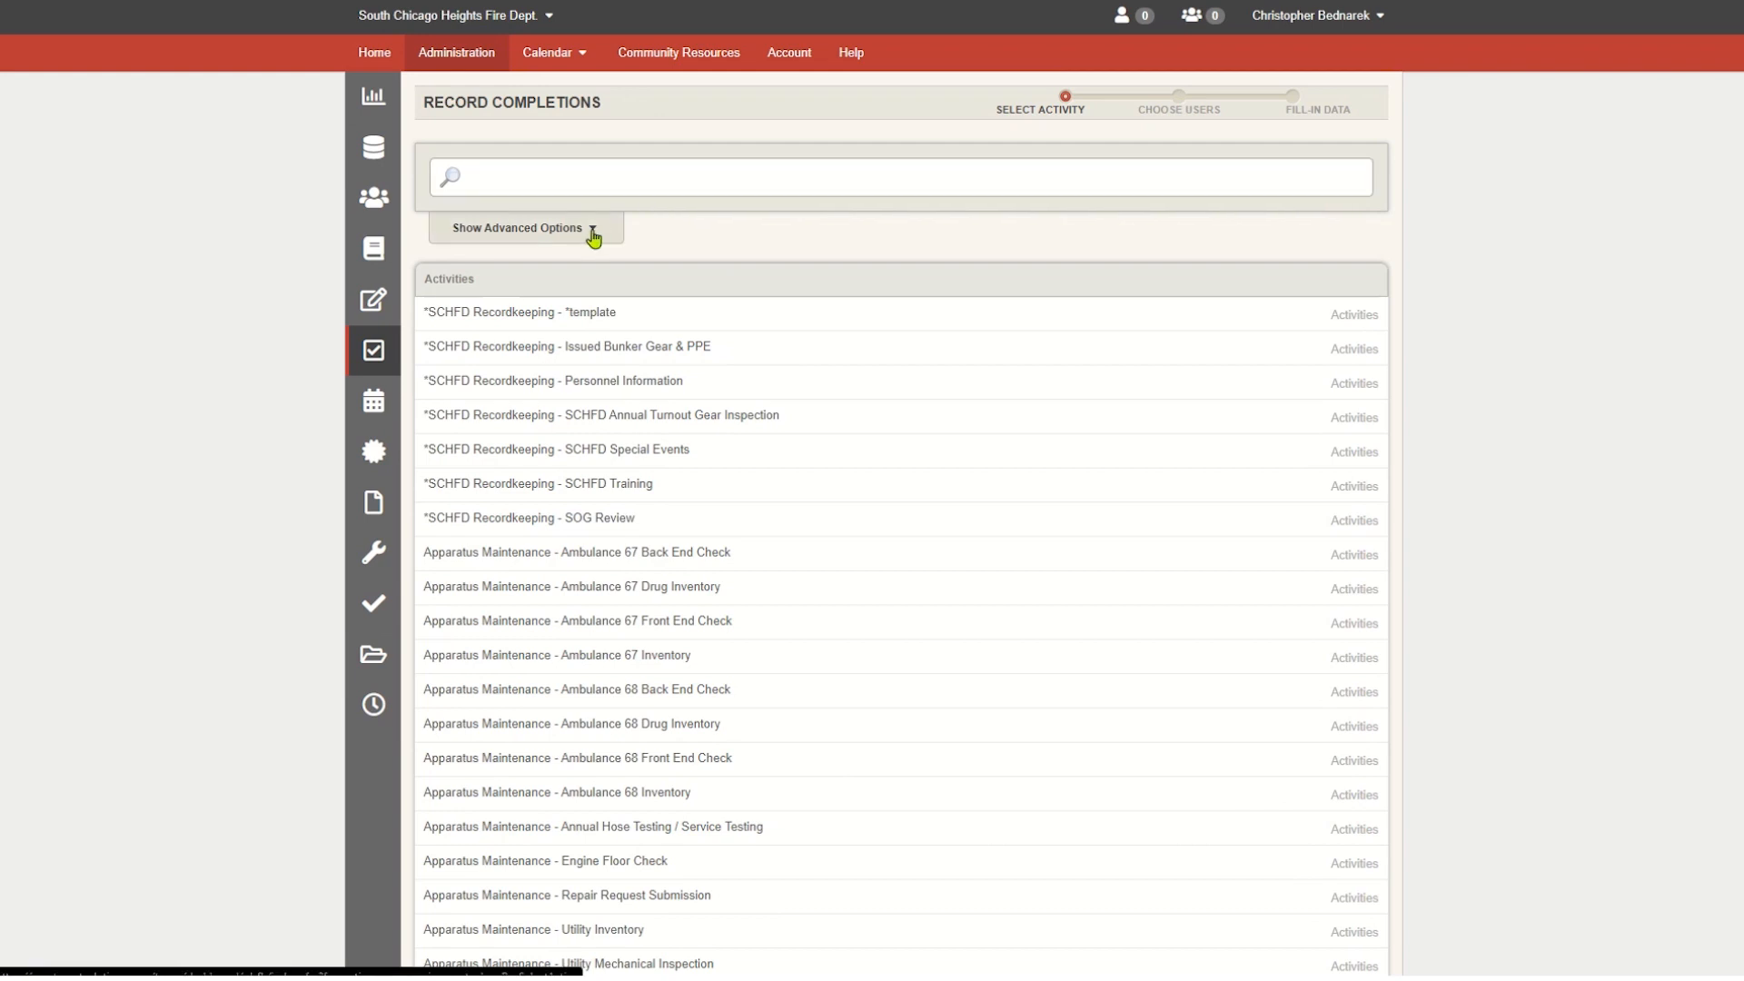
click(595, 241)
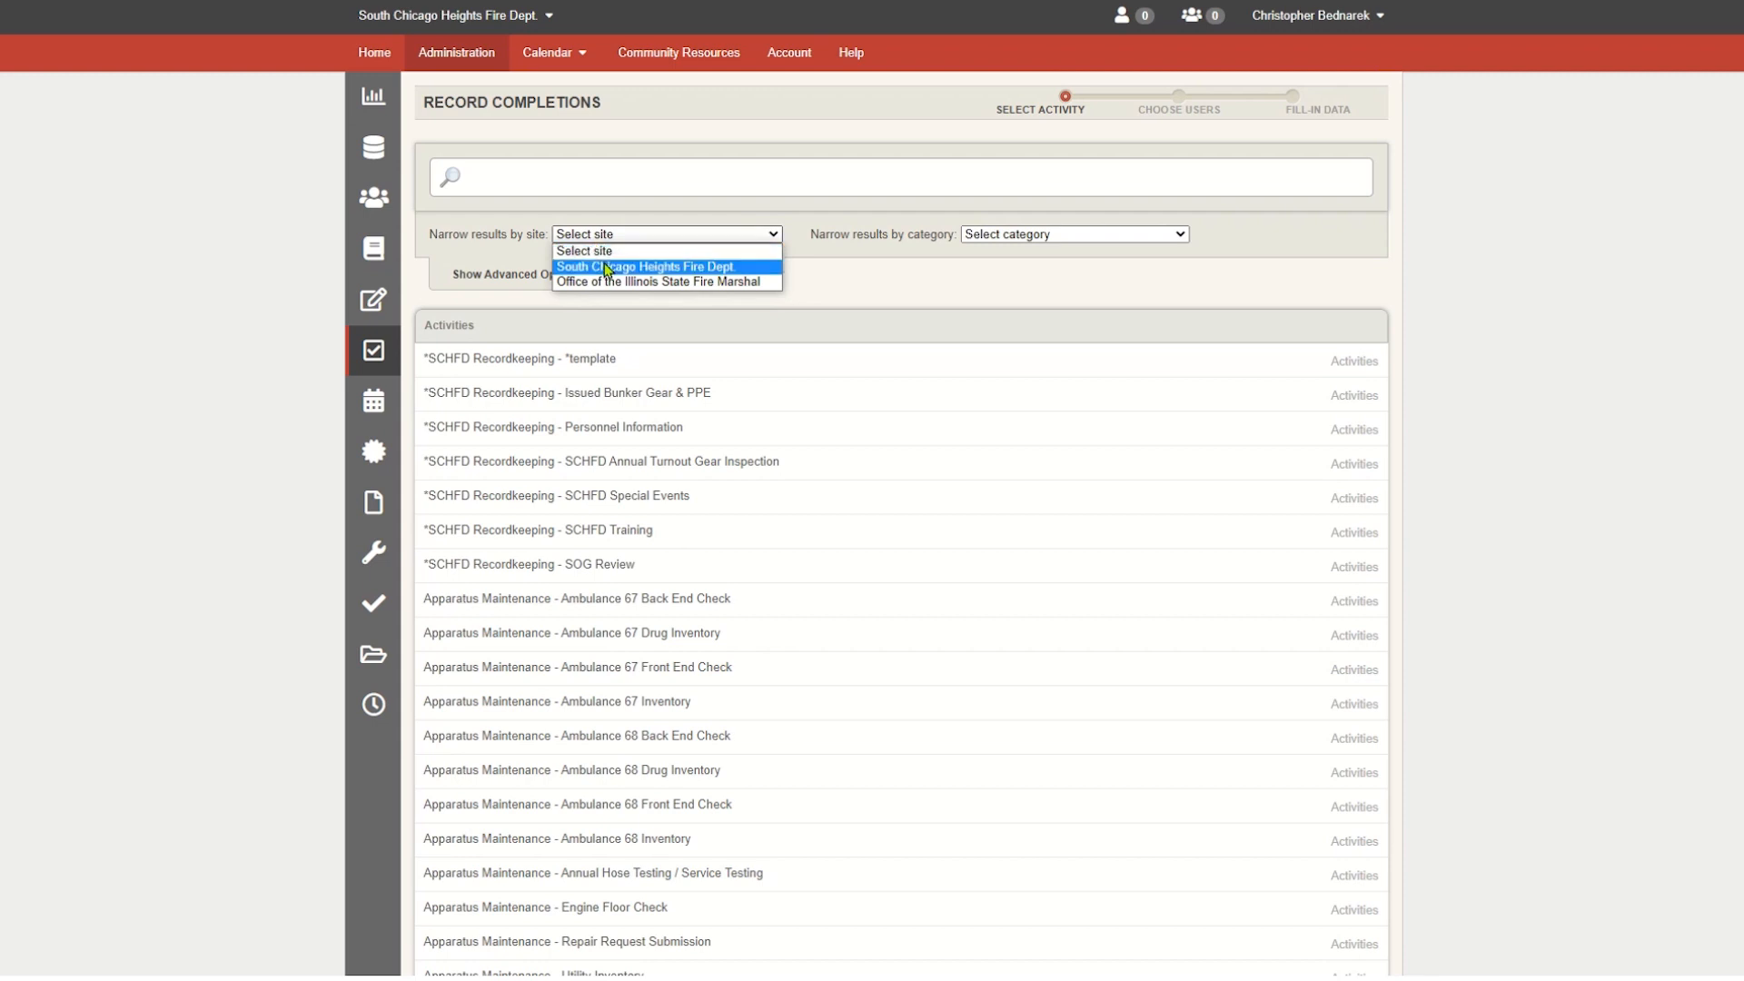
click(608, 263)
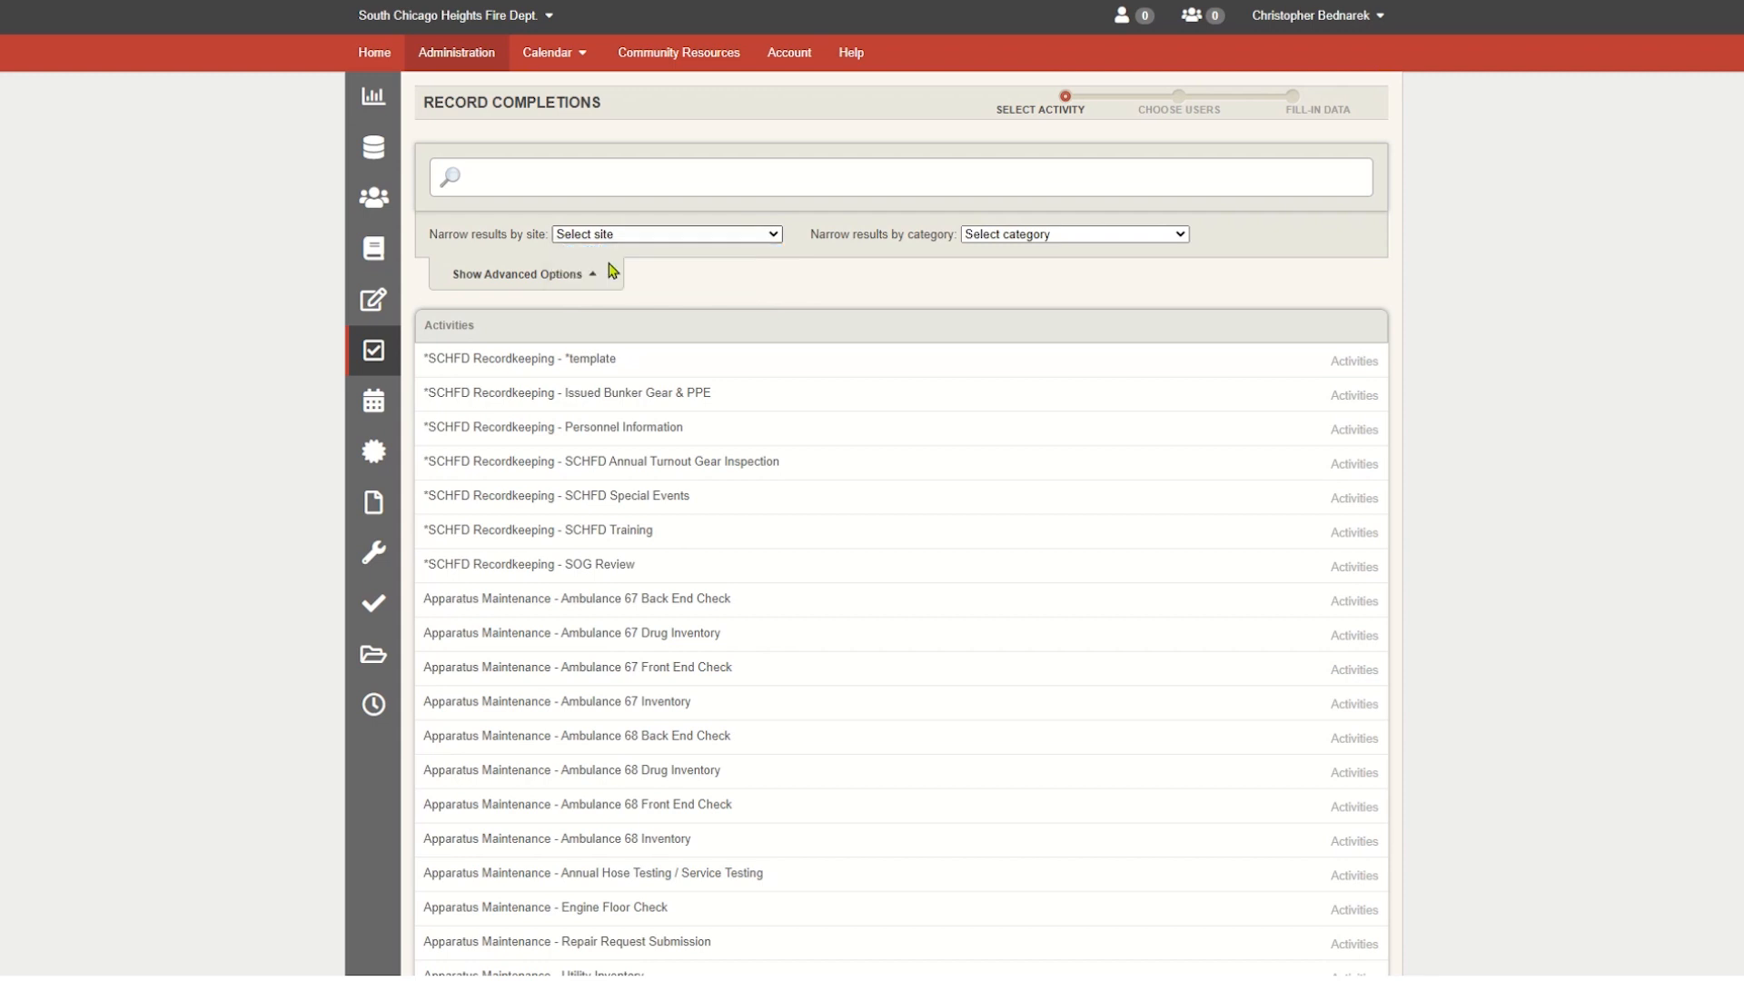
click(1003, 234)
click(1026, 328)
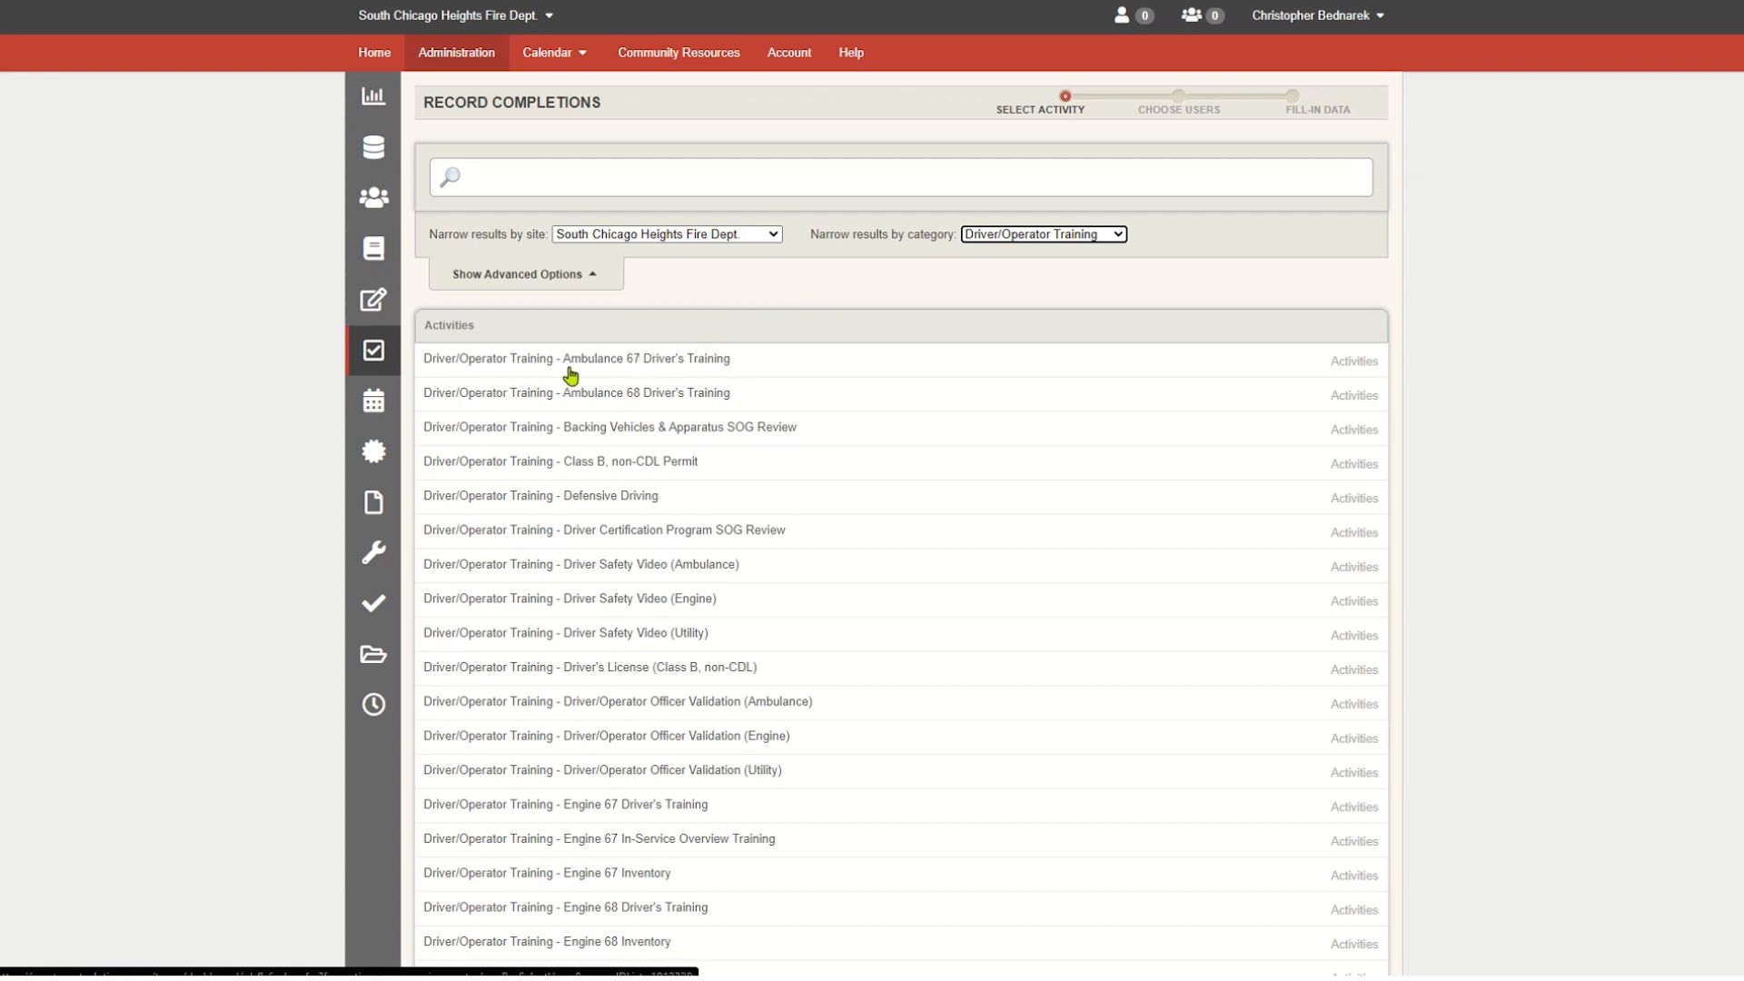
click(646, 361)
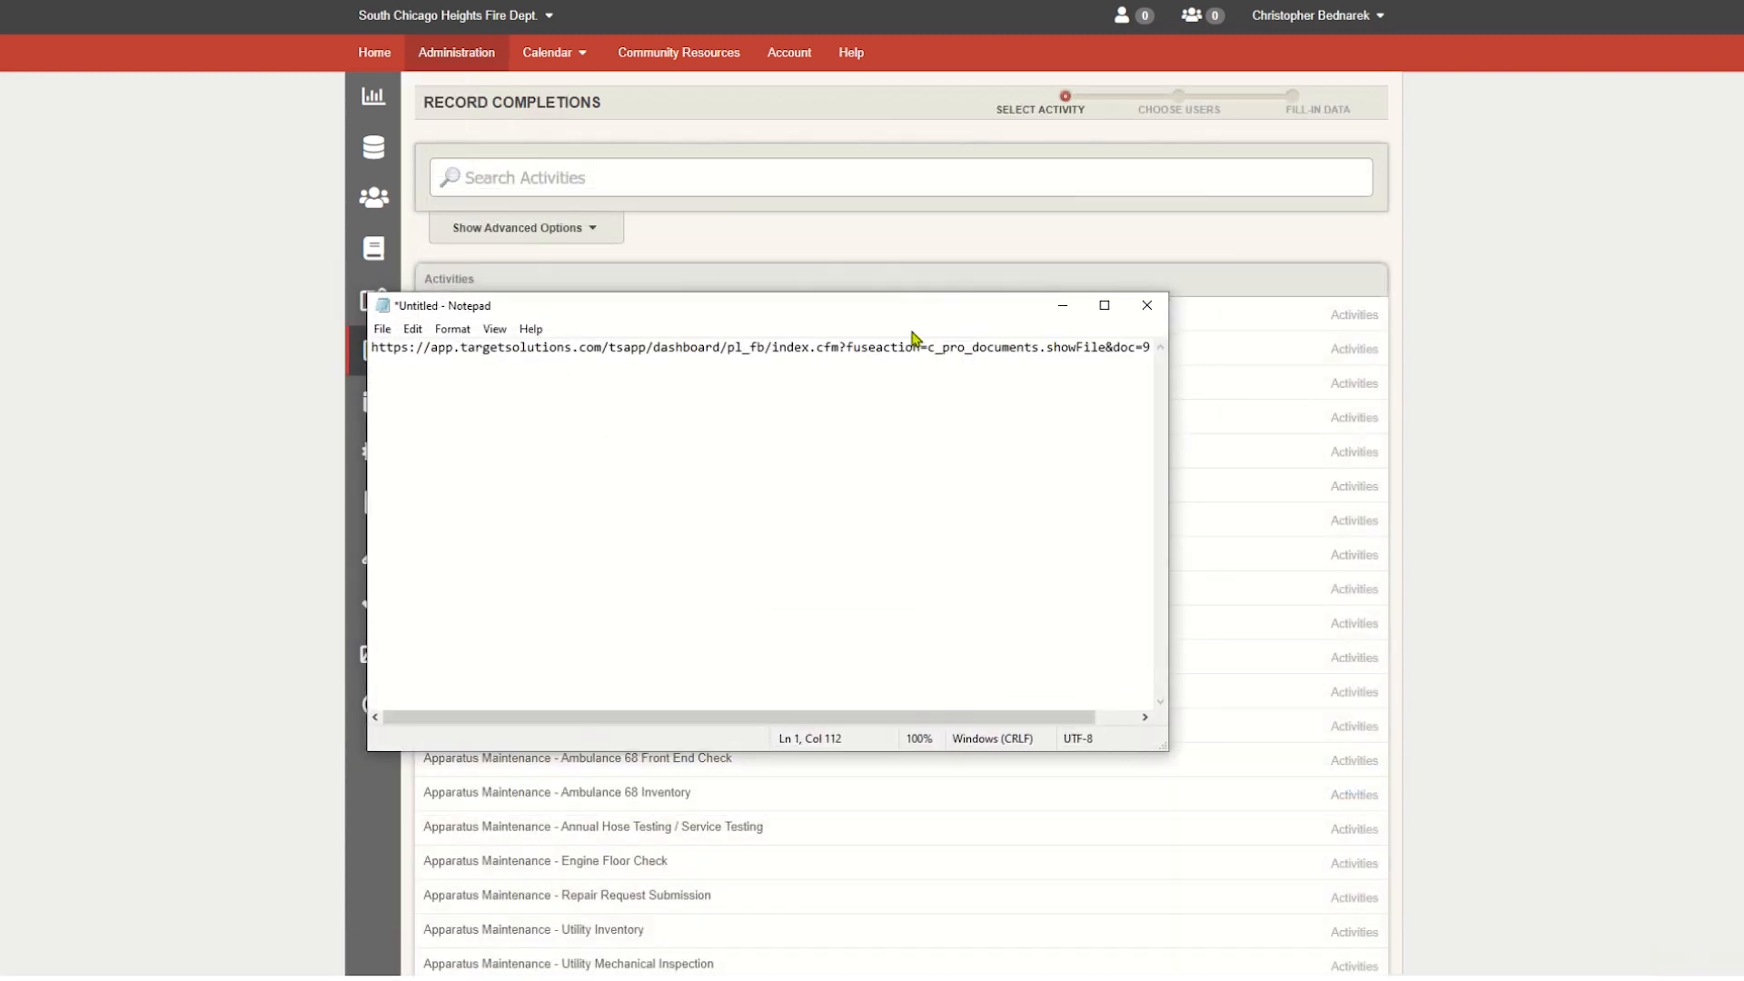
- Paste the Ambulance 67 Driver's Training activity link into Notepad beneath the image link, leaving two blank lines between them
click(897, 388)
scroll(1151, 358, right, 2)
click(1150, 349)
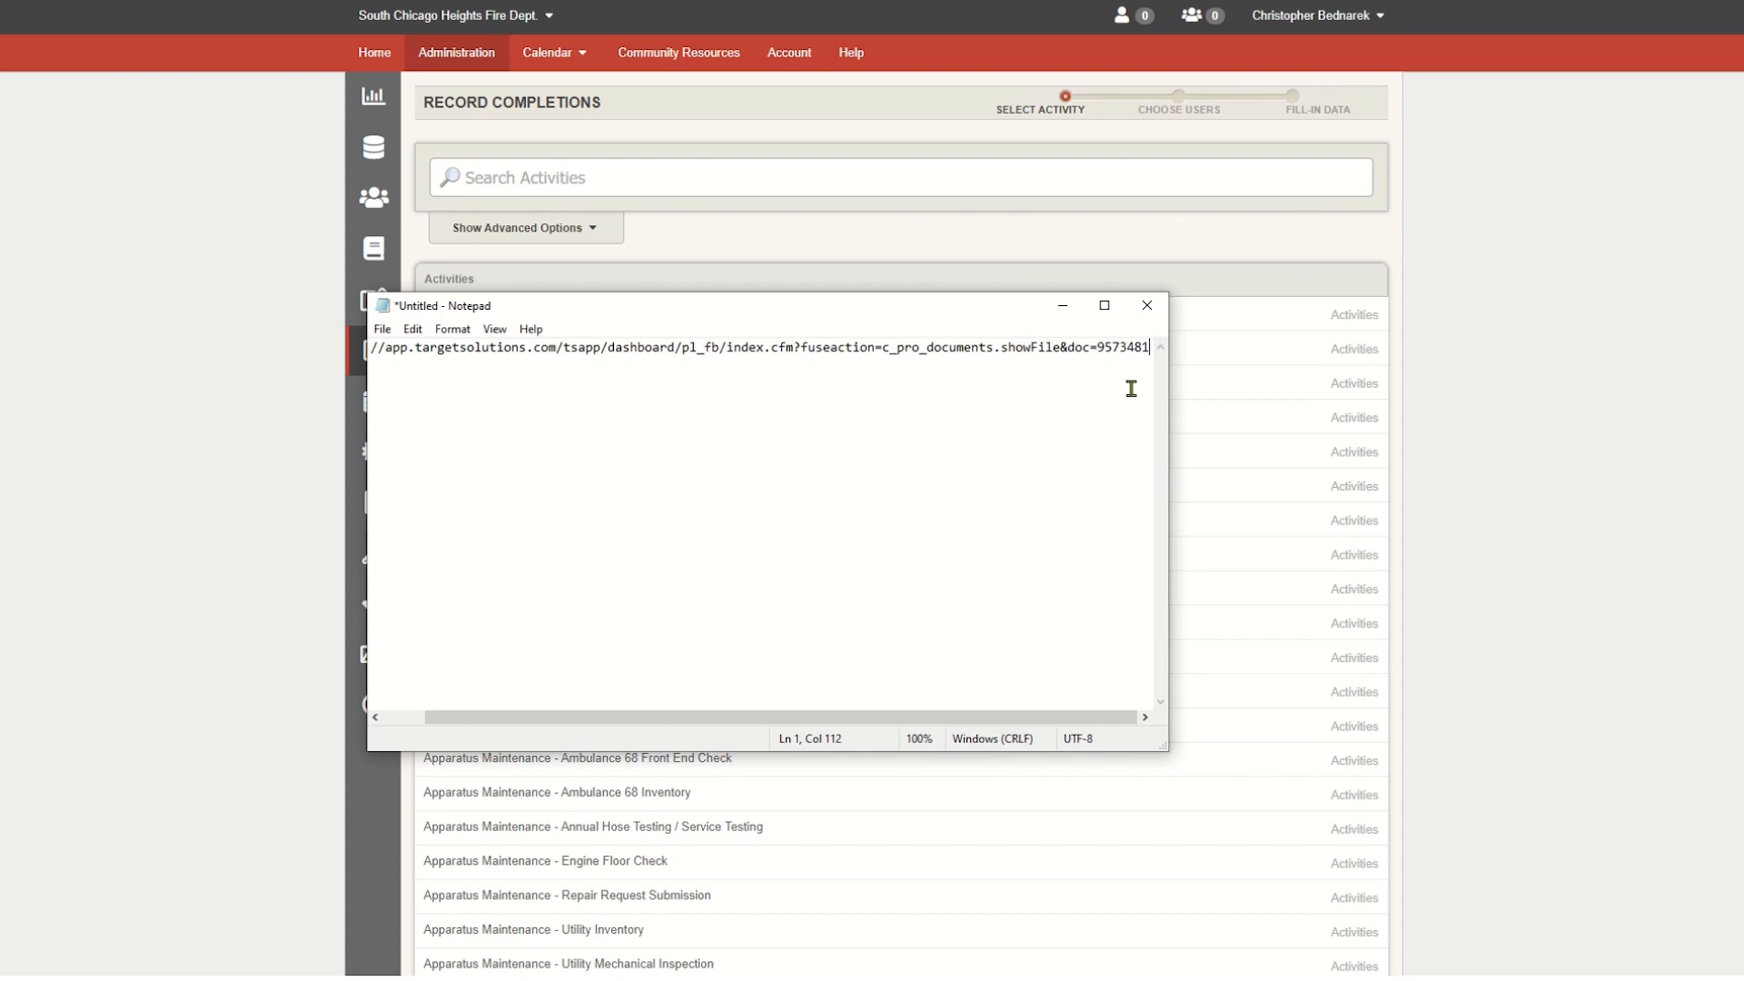
key(Return)
key(Return)
key(ctrl+v)
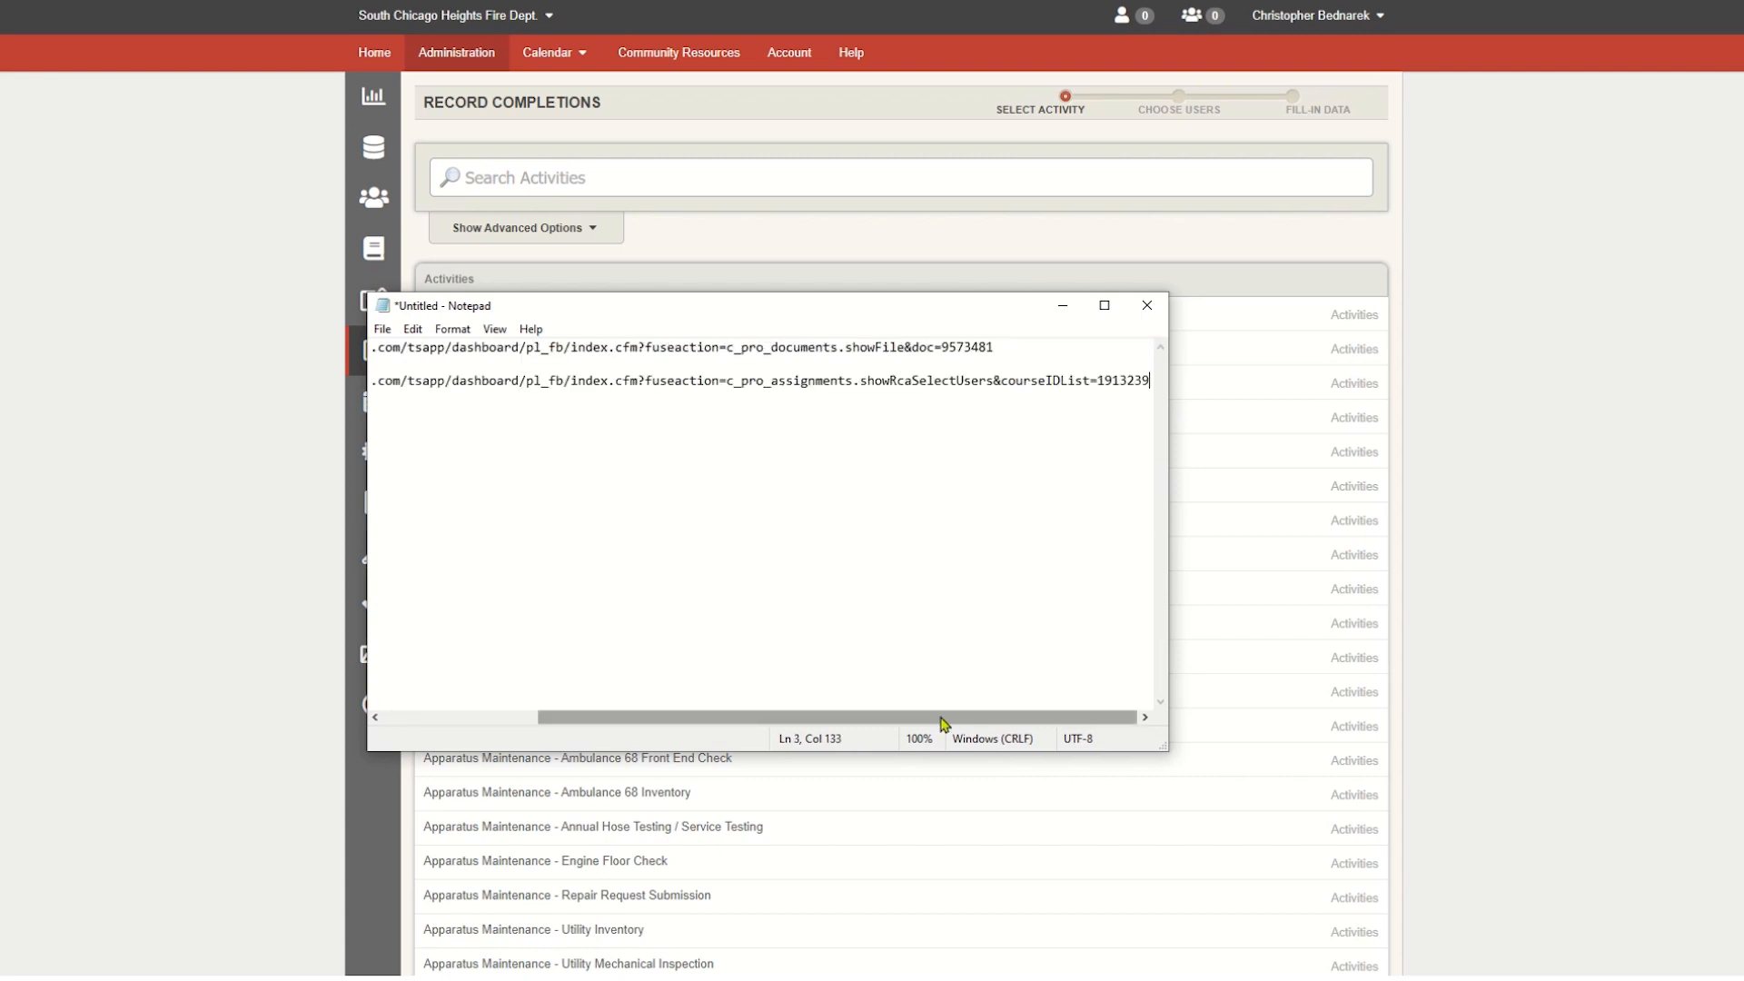
drag(938, 720, 702, 718)
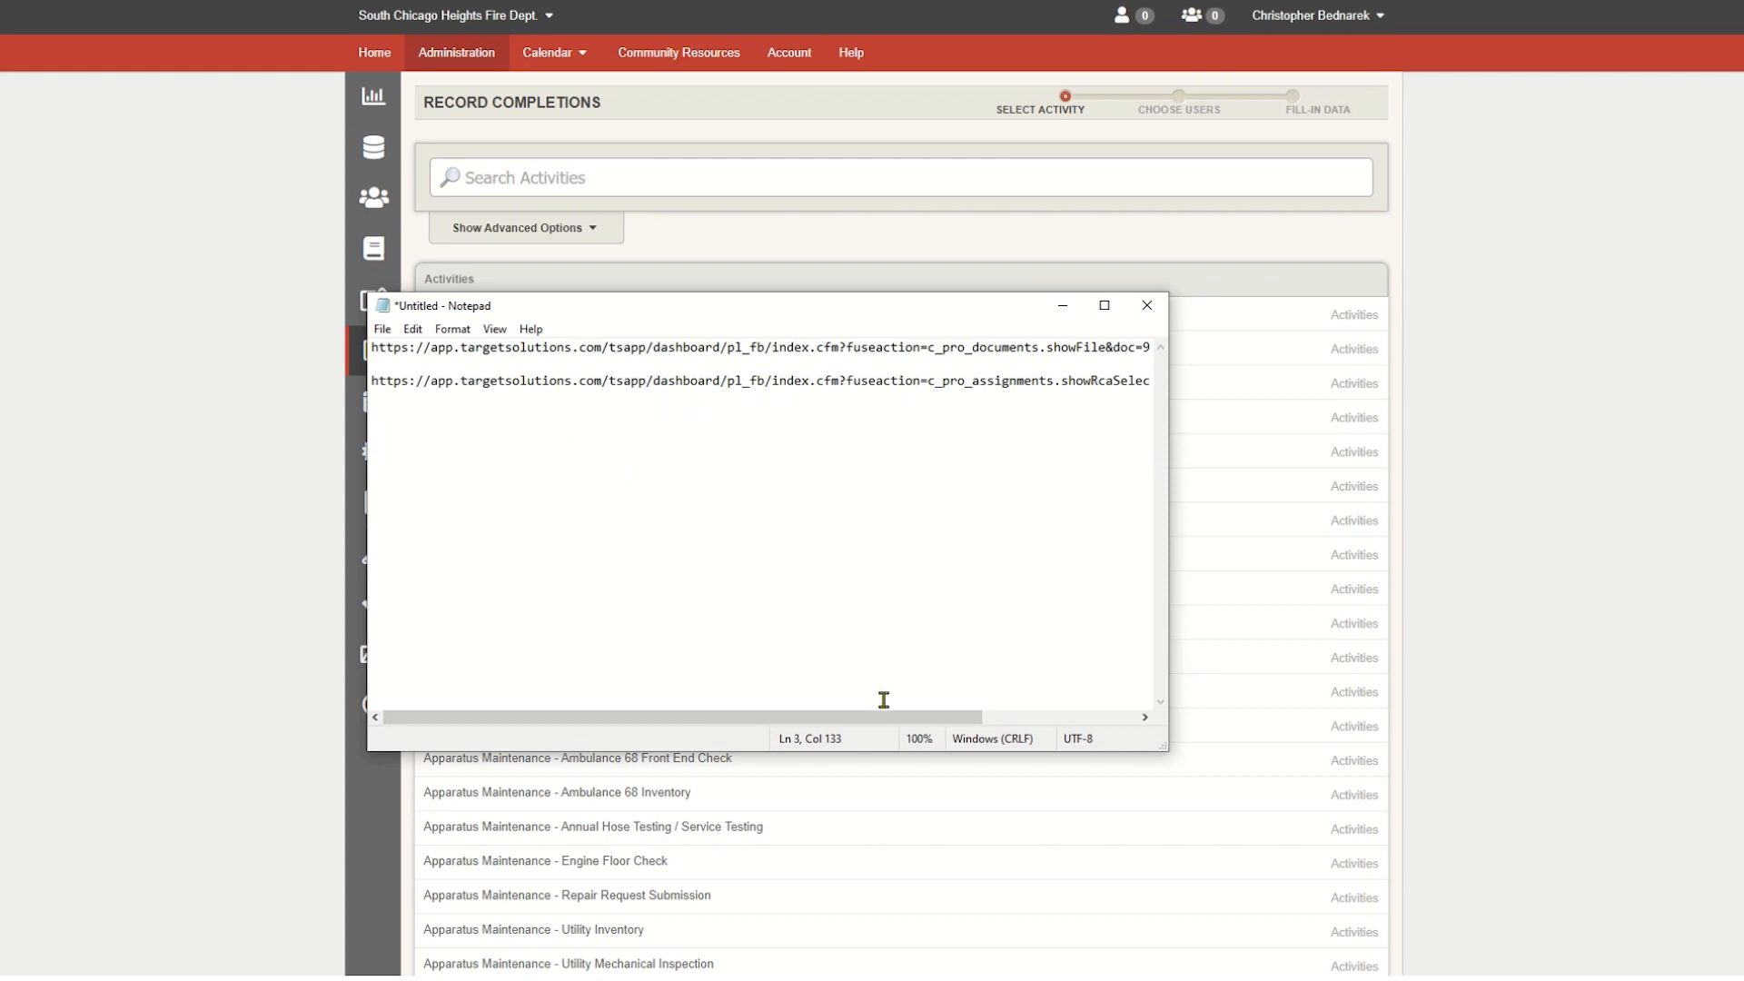
drag(889, 724, 937, 717)
click(604, 369)
key(Return)
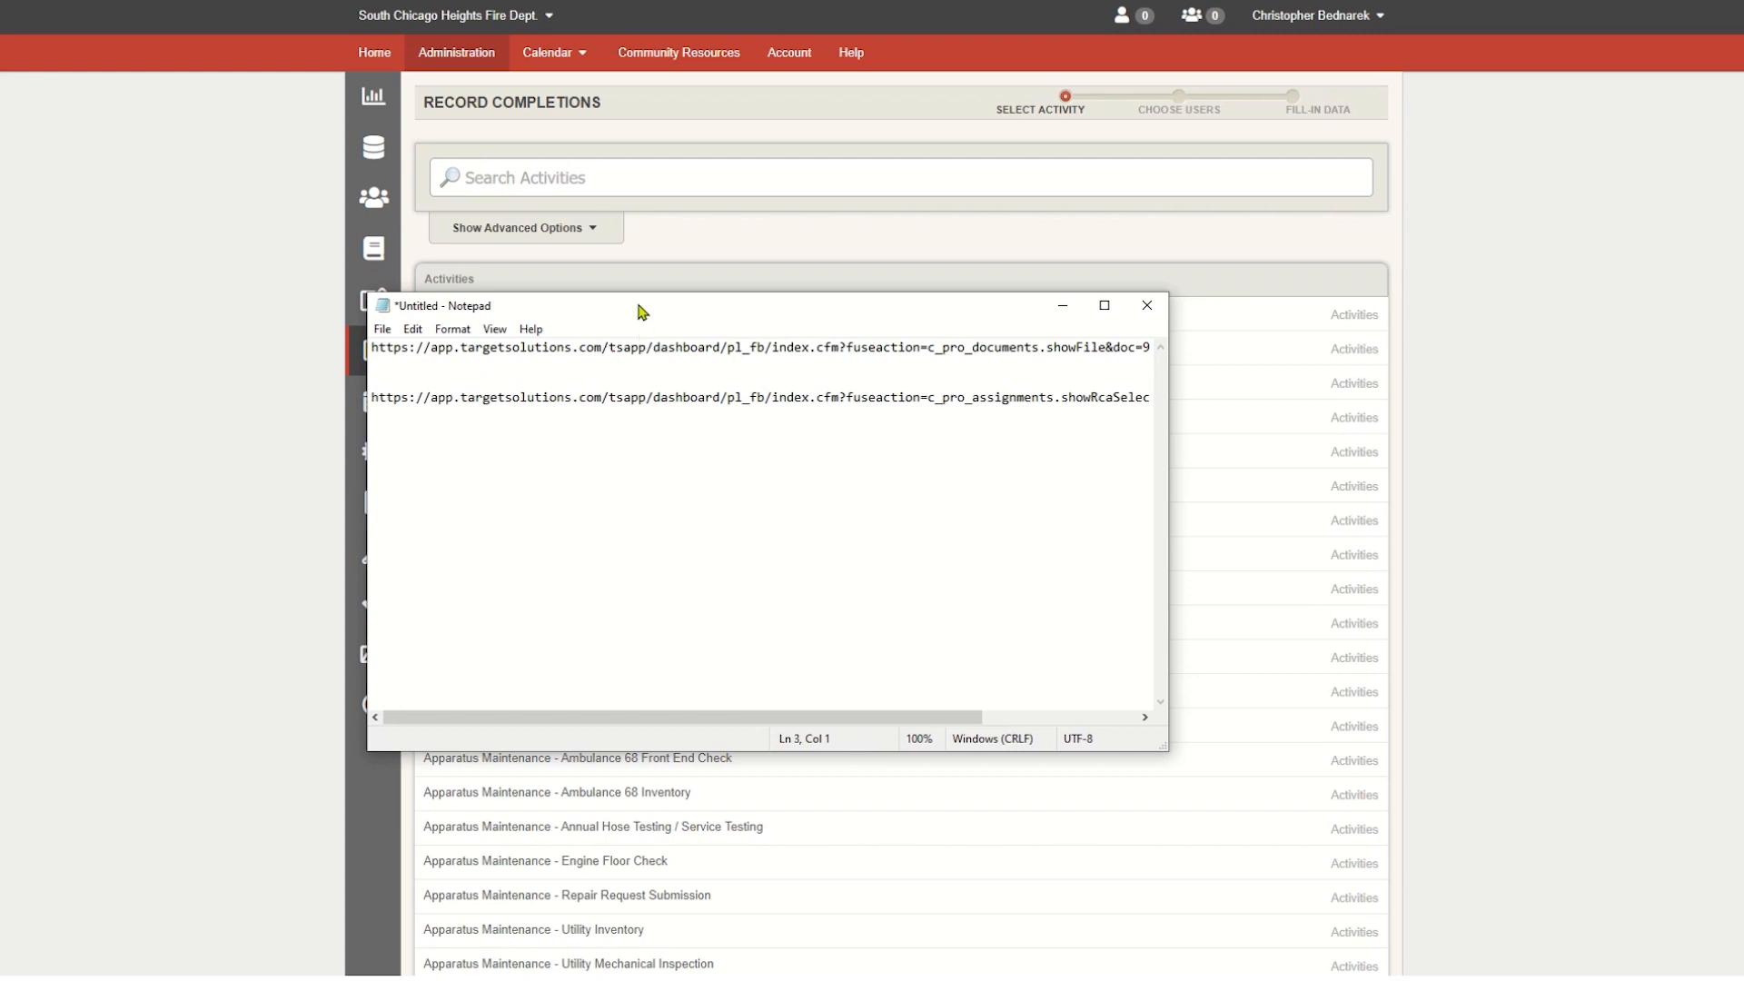
drag(641, 311, 0, 313)
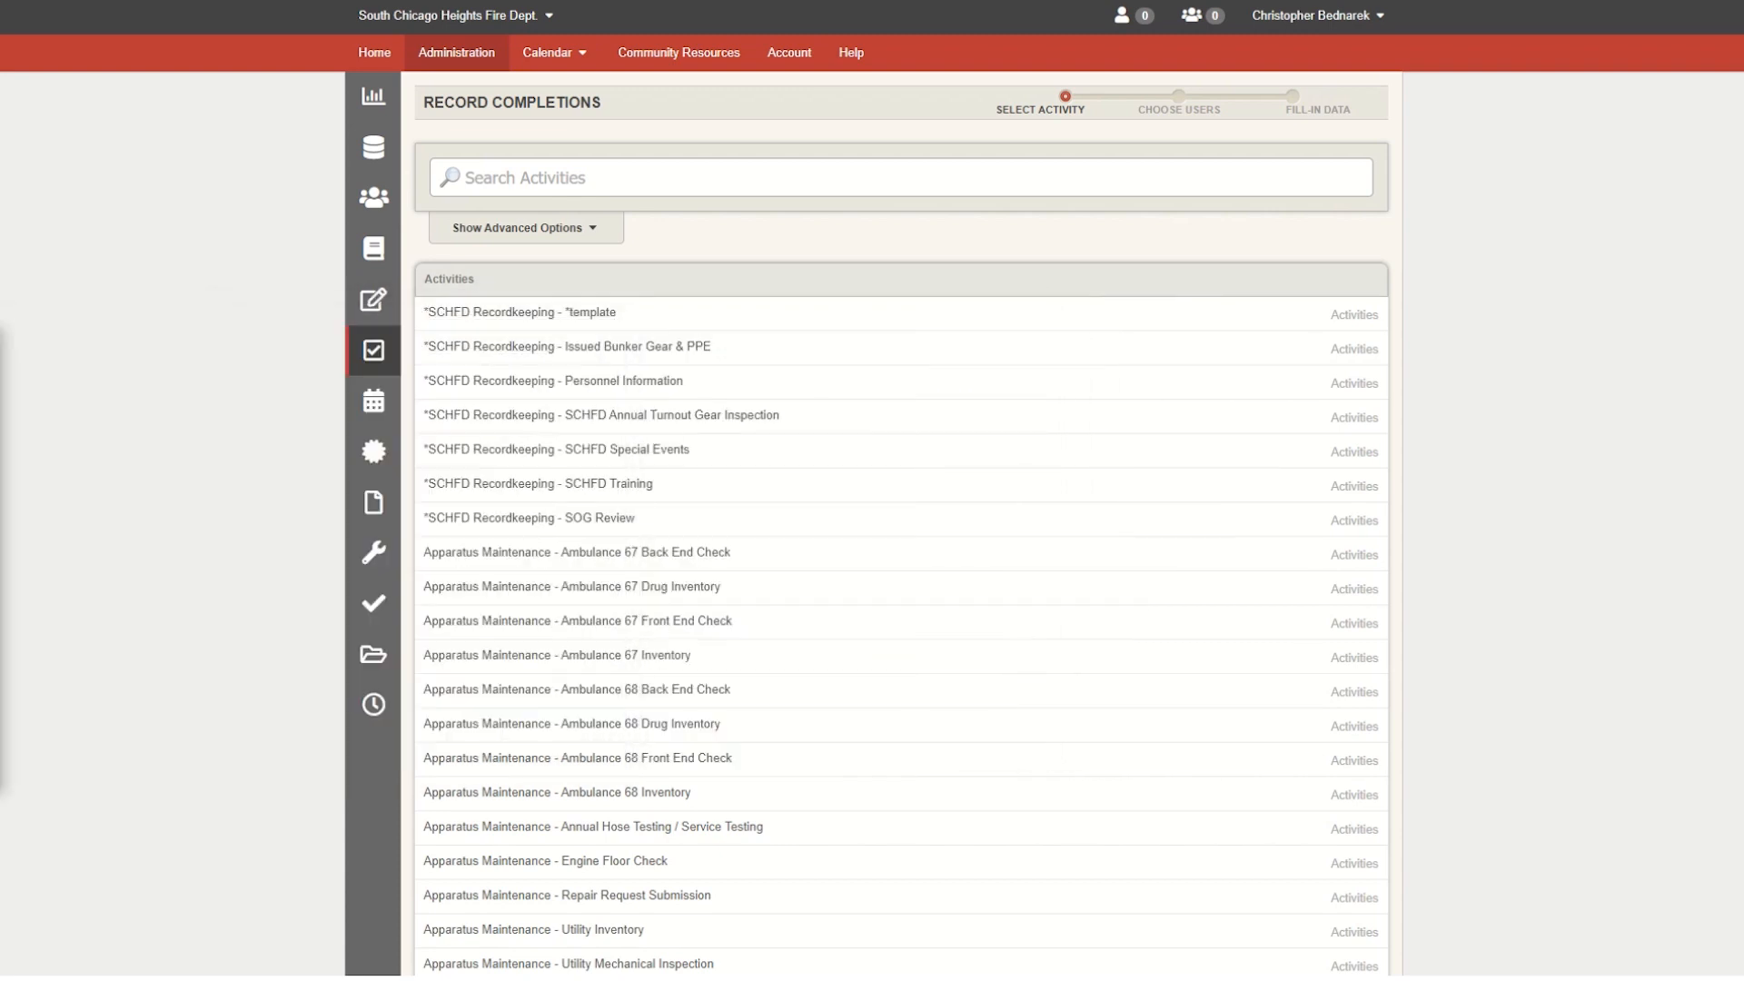
- Open the home page's Bulletin Board for editing and look through its existing training buttons
click(374, 52)
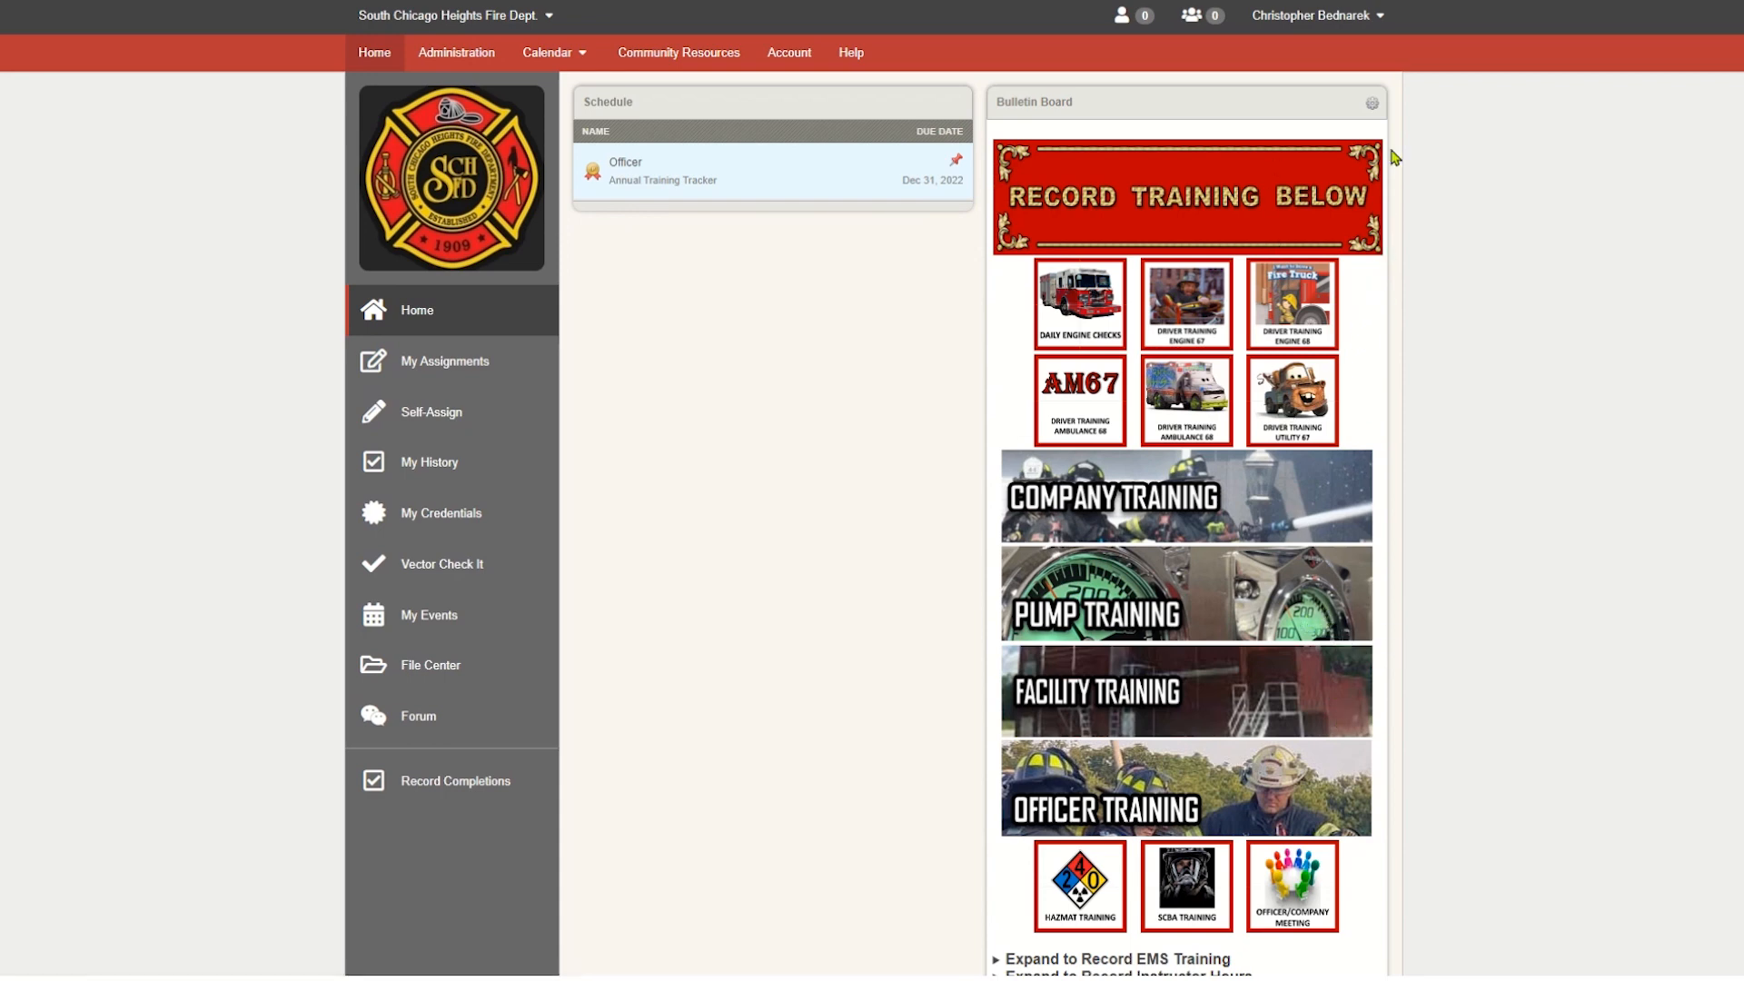
click(1373, 105)
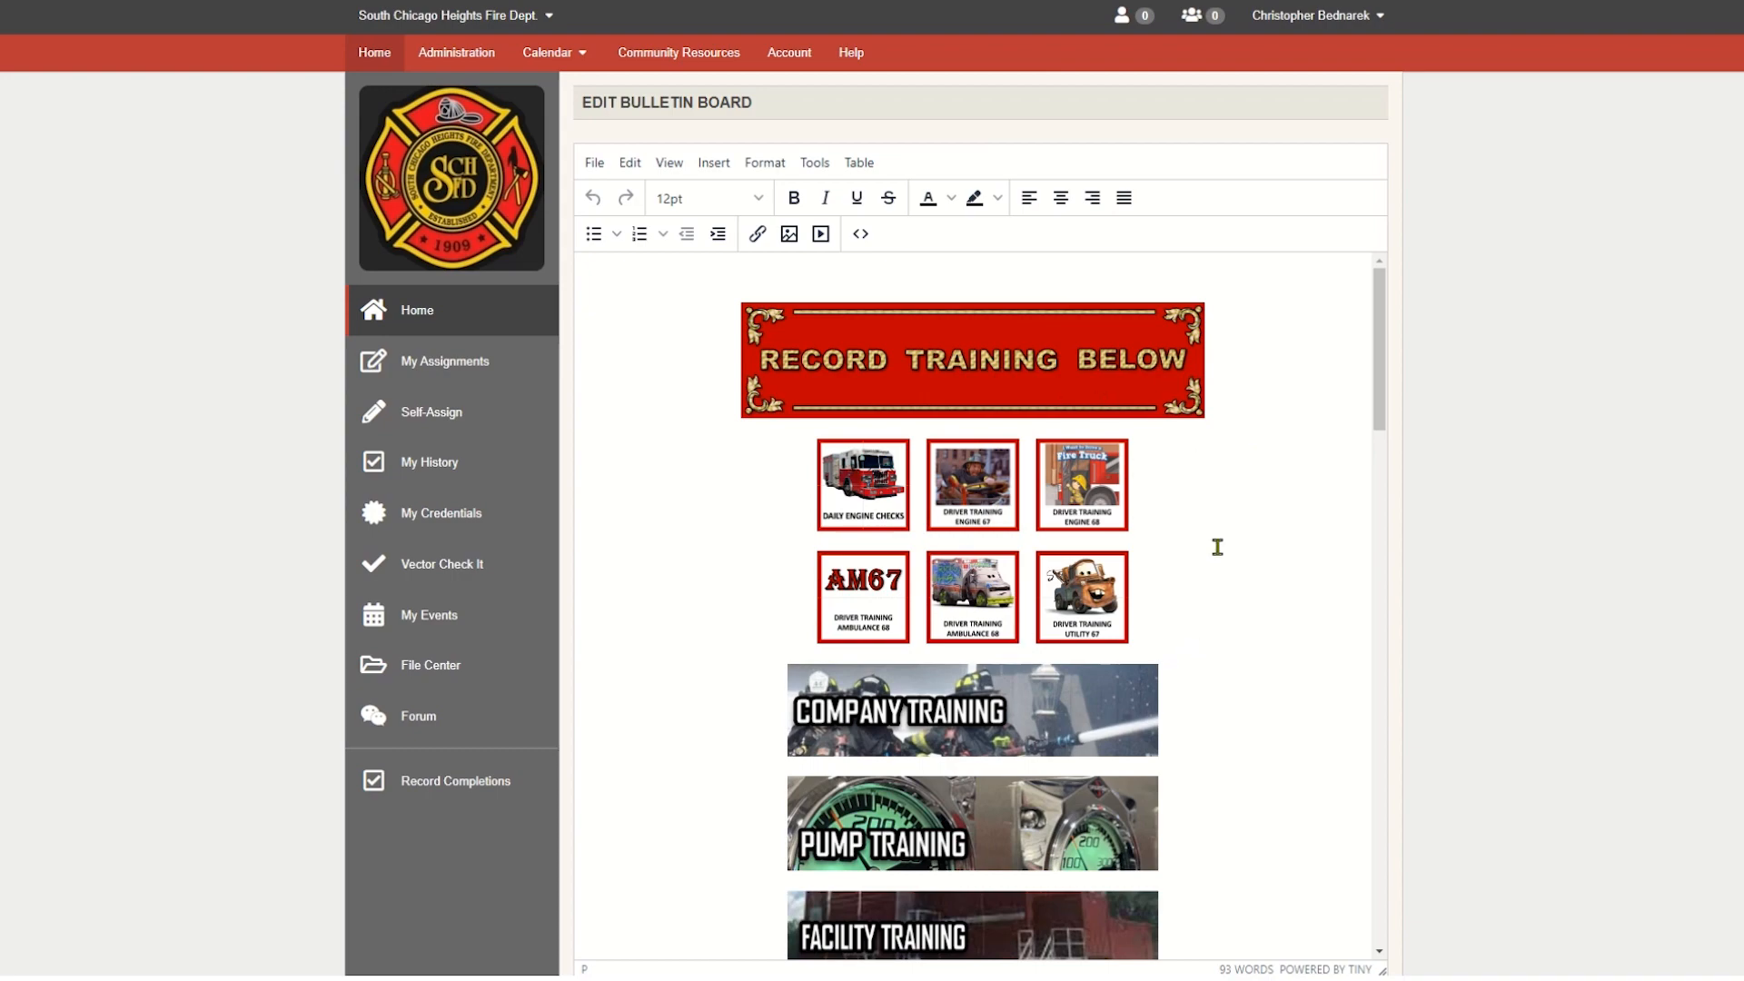
scroll(1217, 546, down, 6)
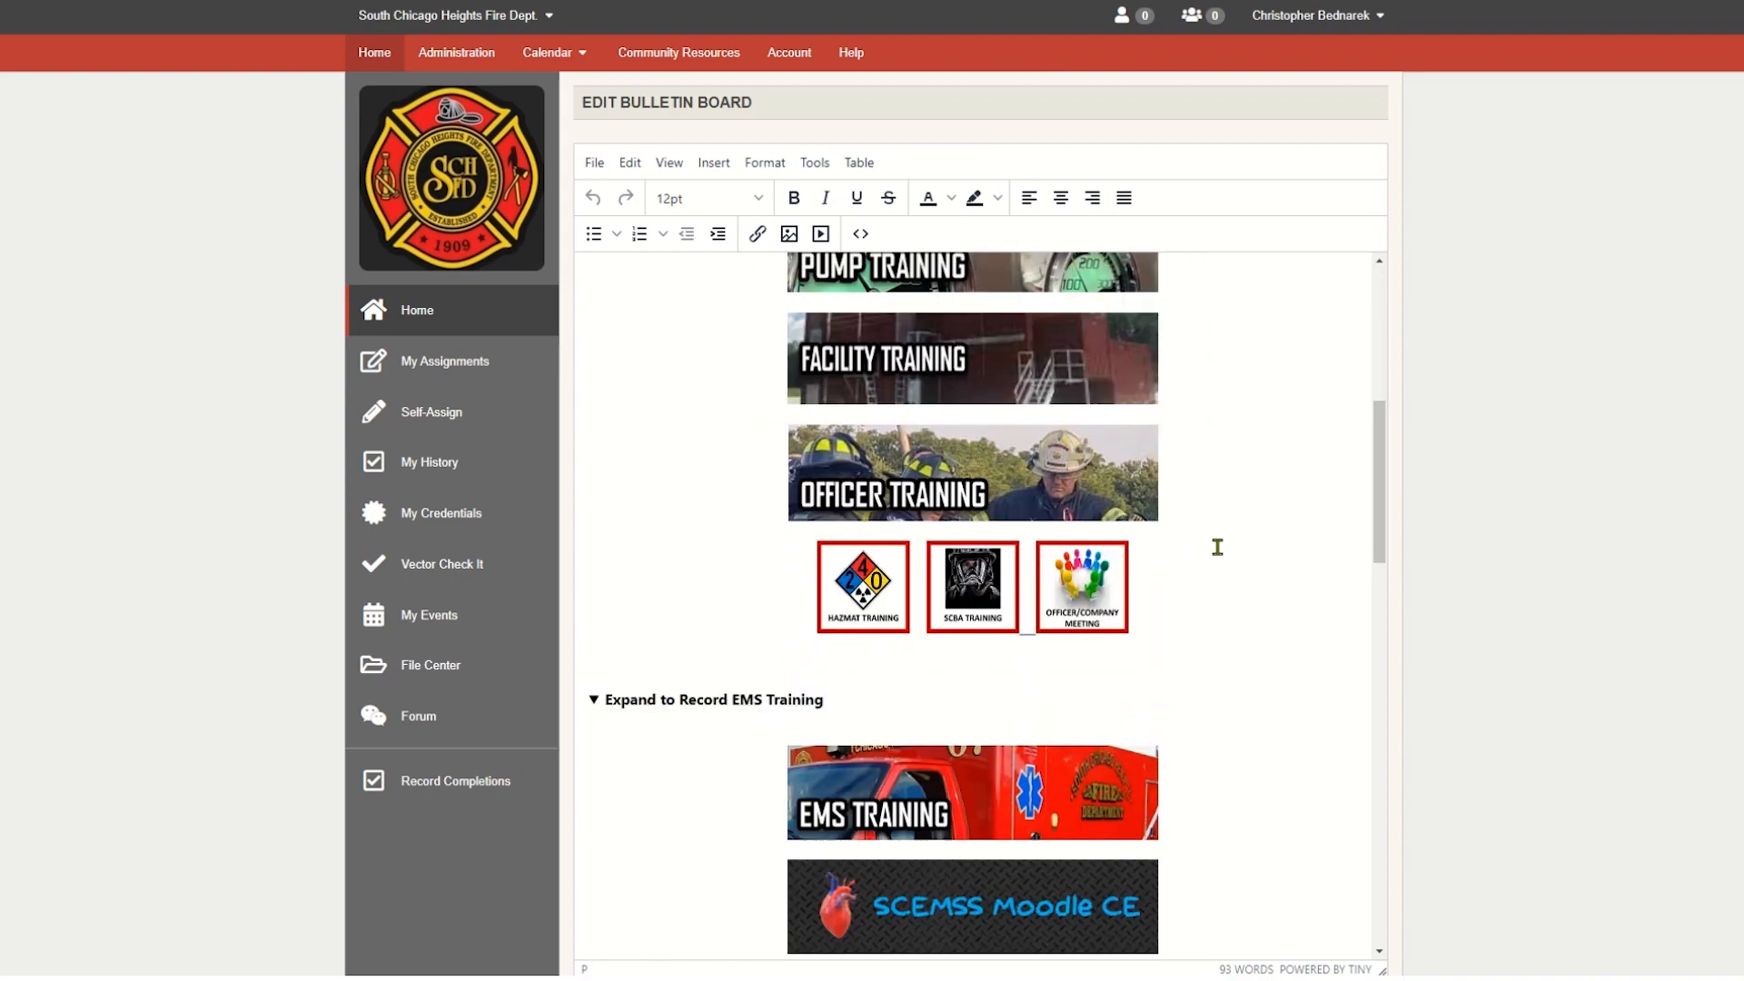
scroll(1214, 545, up, 6)
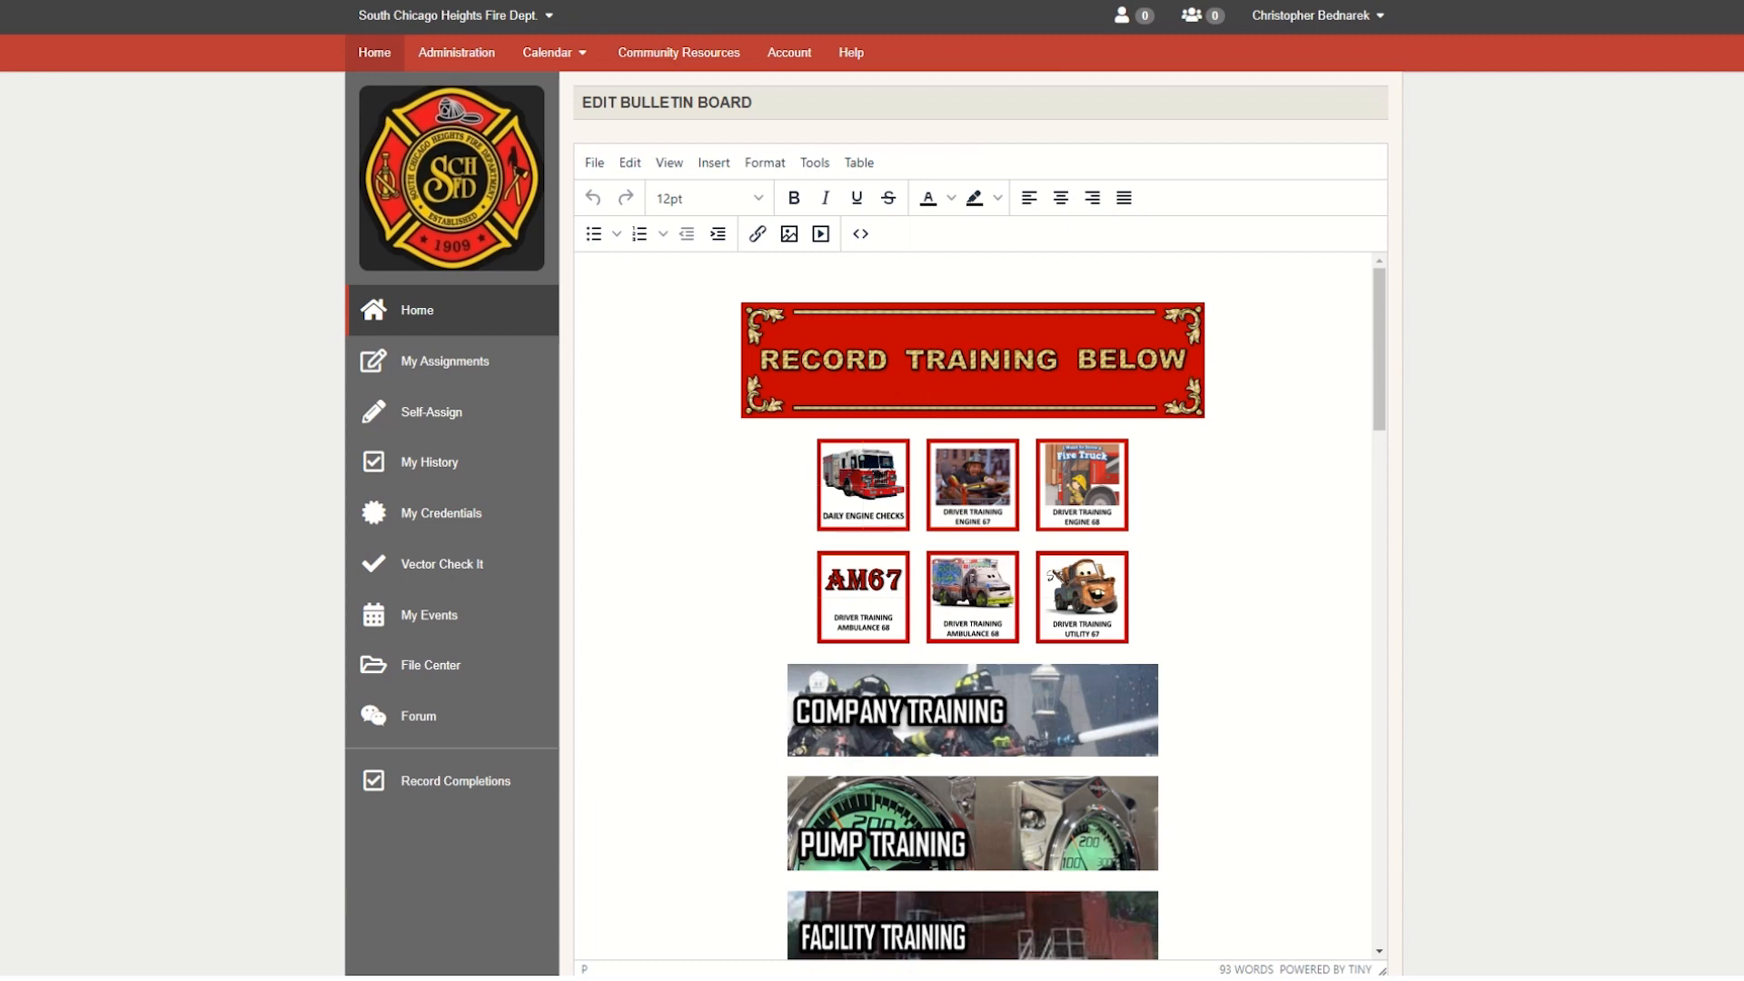
- Open a blank Word document and copy the bulletin board's entire source code into it
mouse_move(282, 979)
click(277, 939)
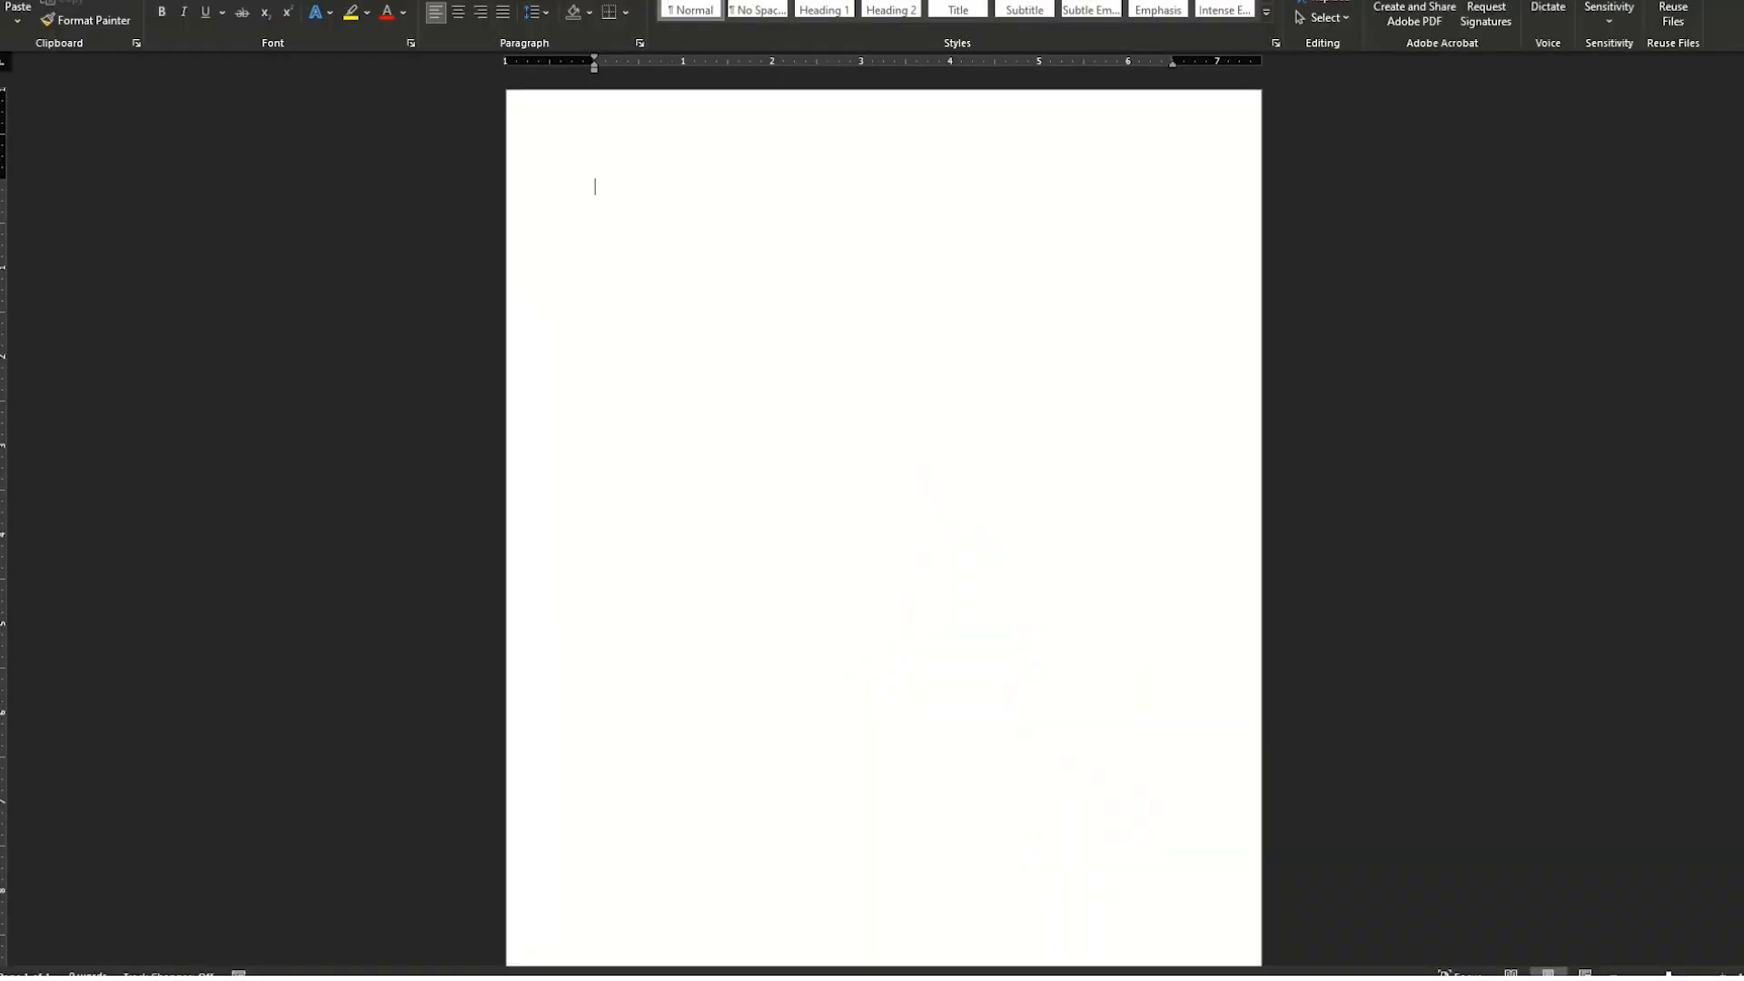
drag(945, 0, 0, 0)
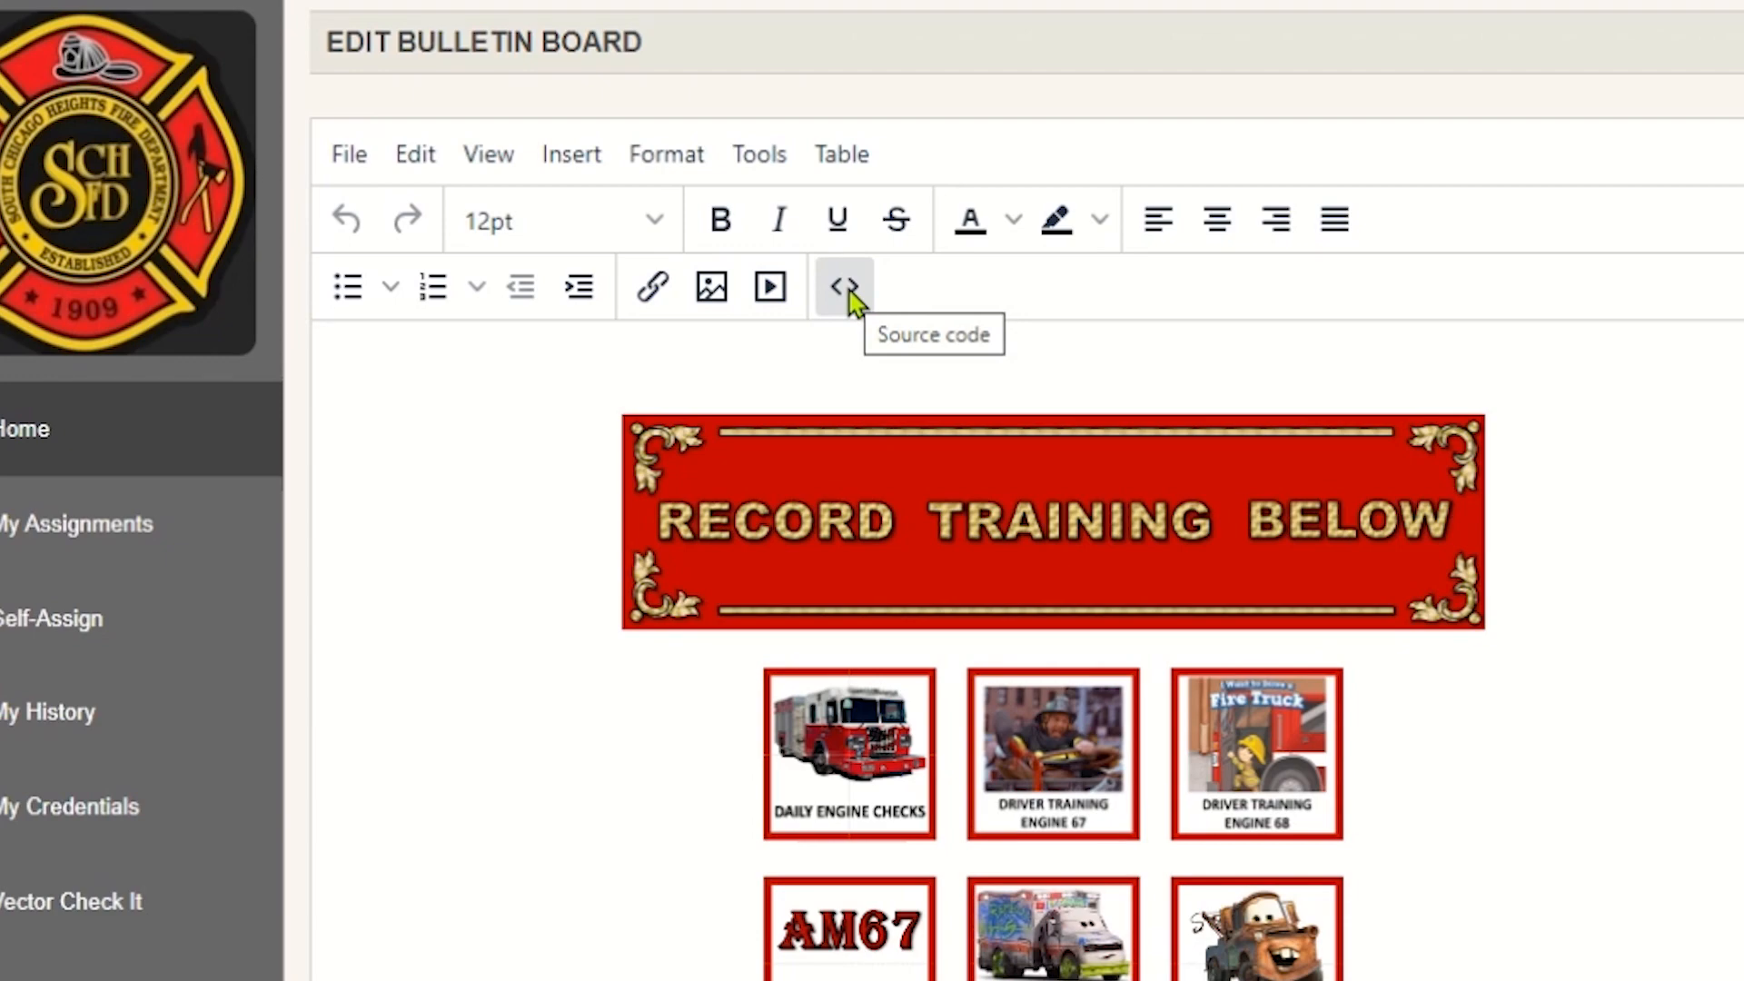
click(850, 290)
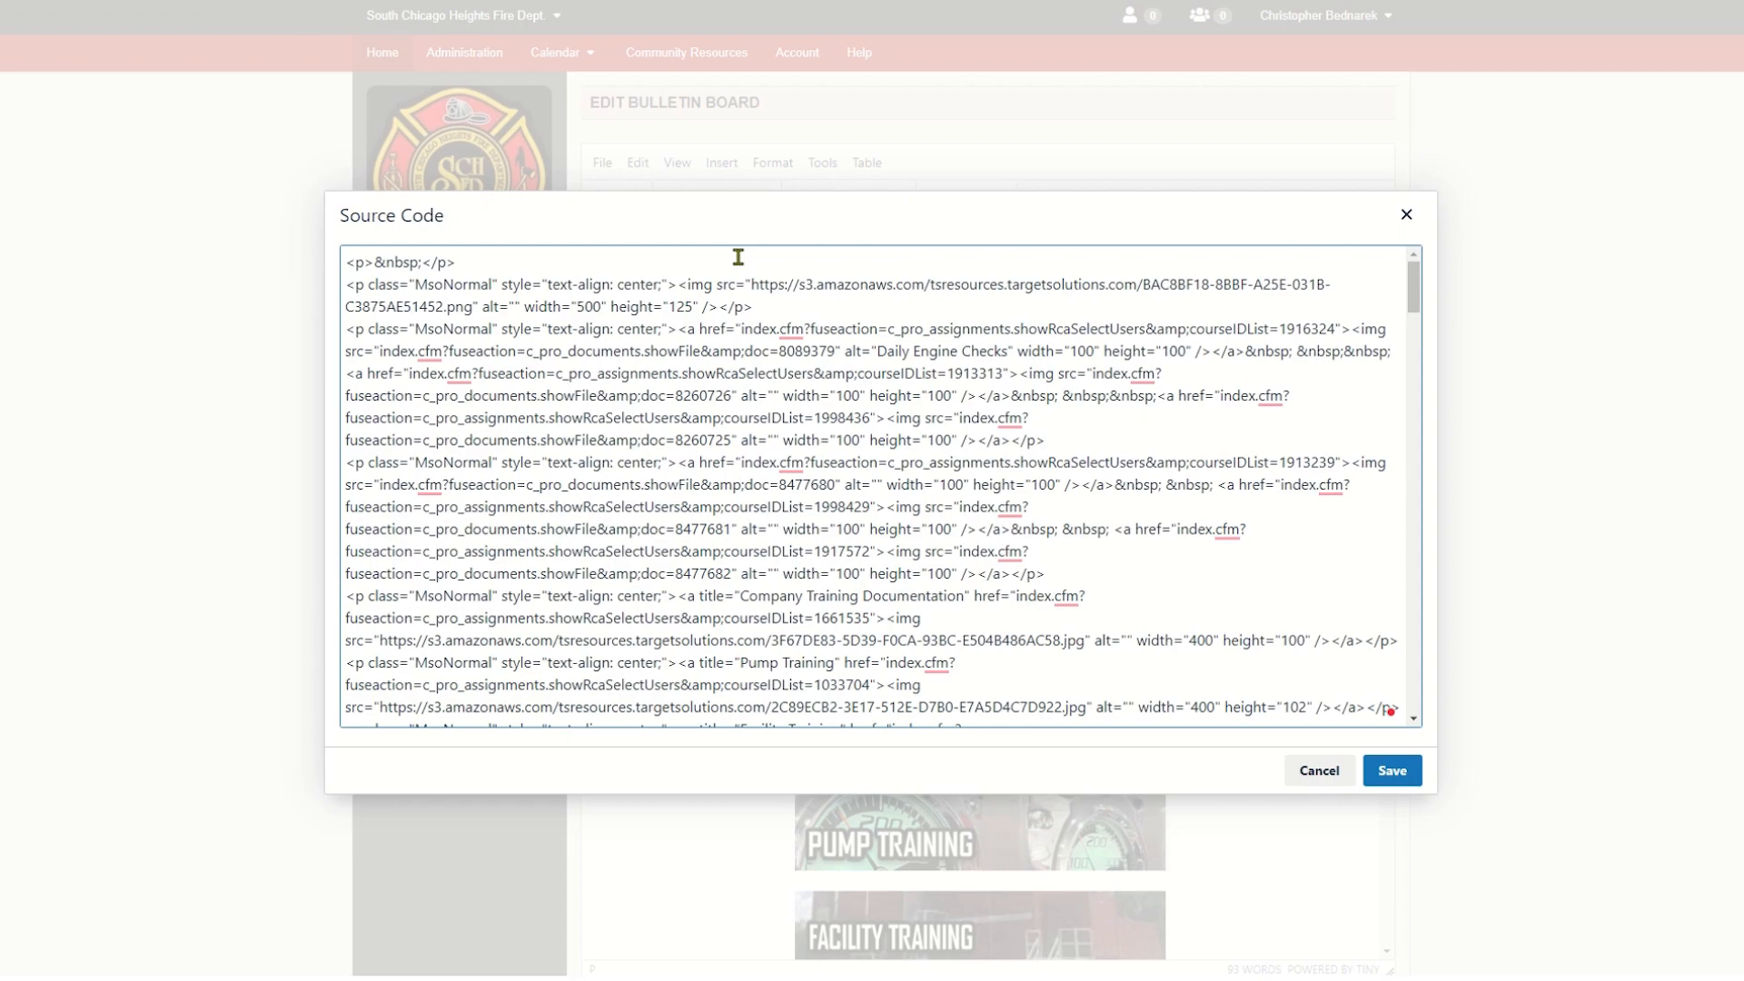
key(ctrl+a)
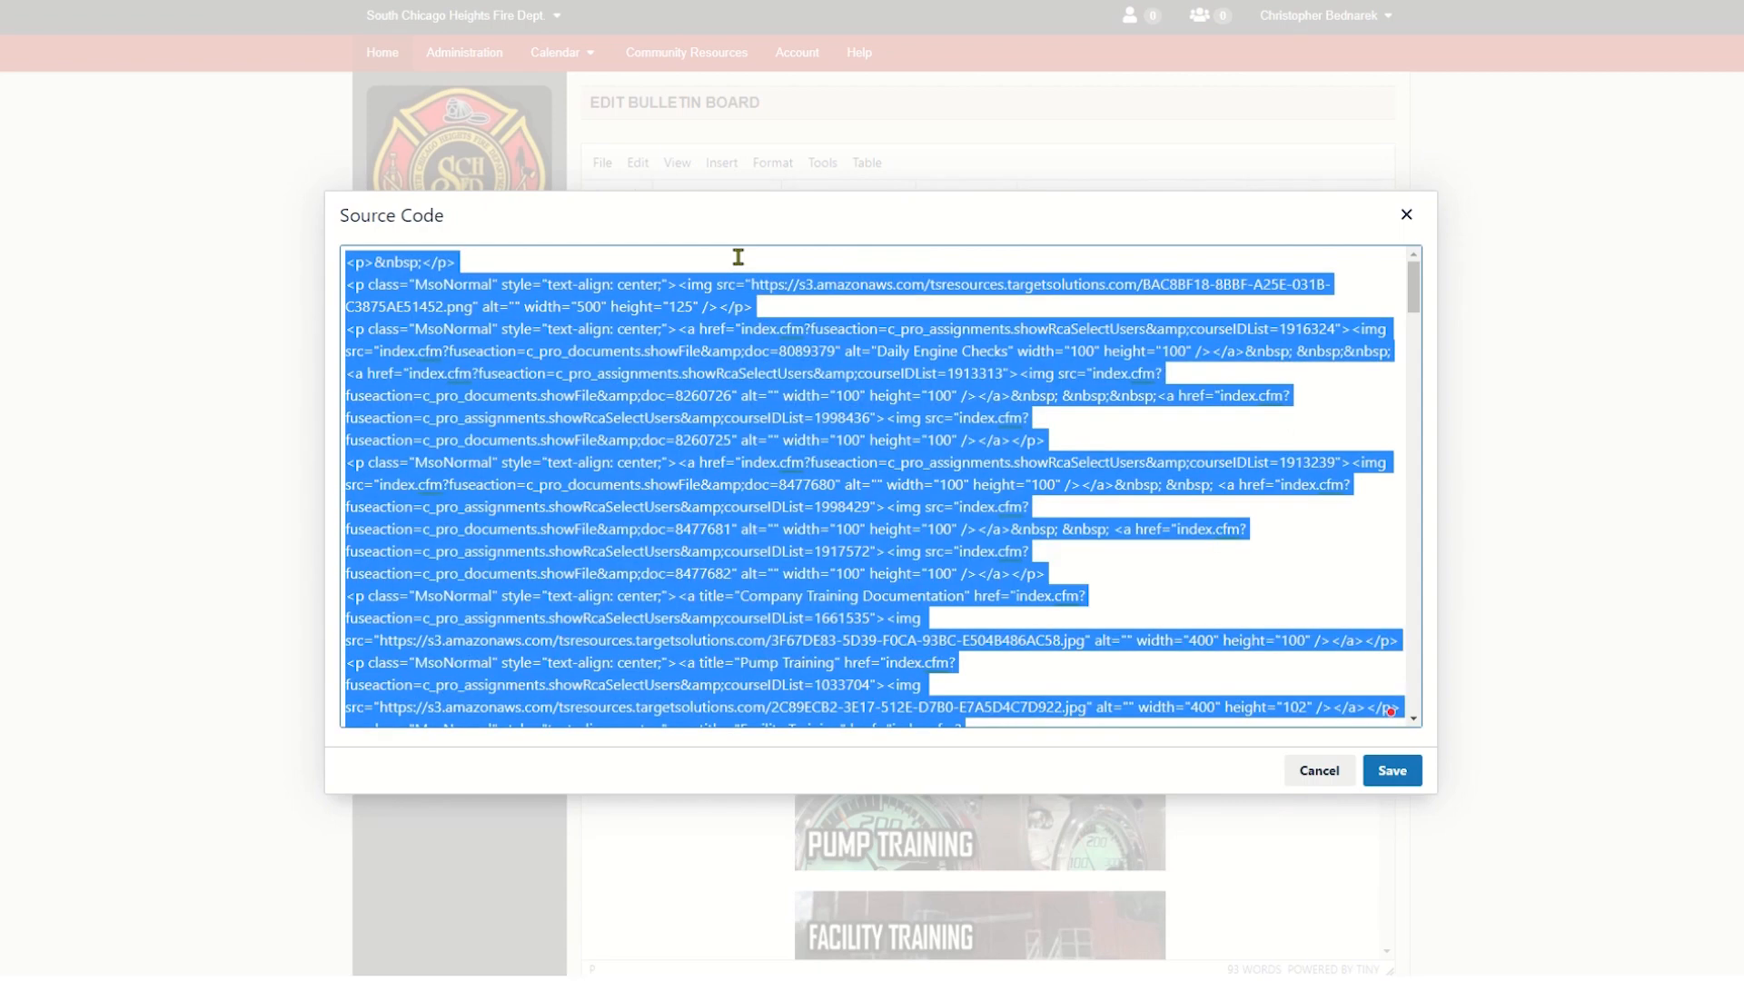
key(ctrl+c)
key(alt+Tab)
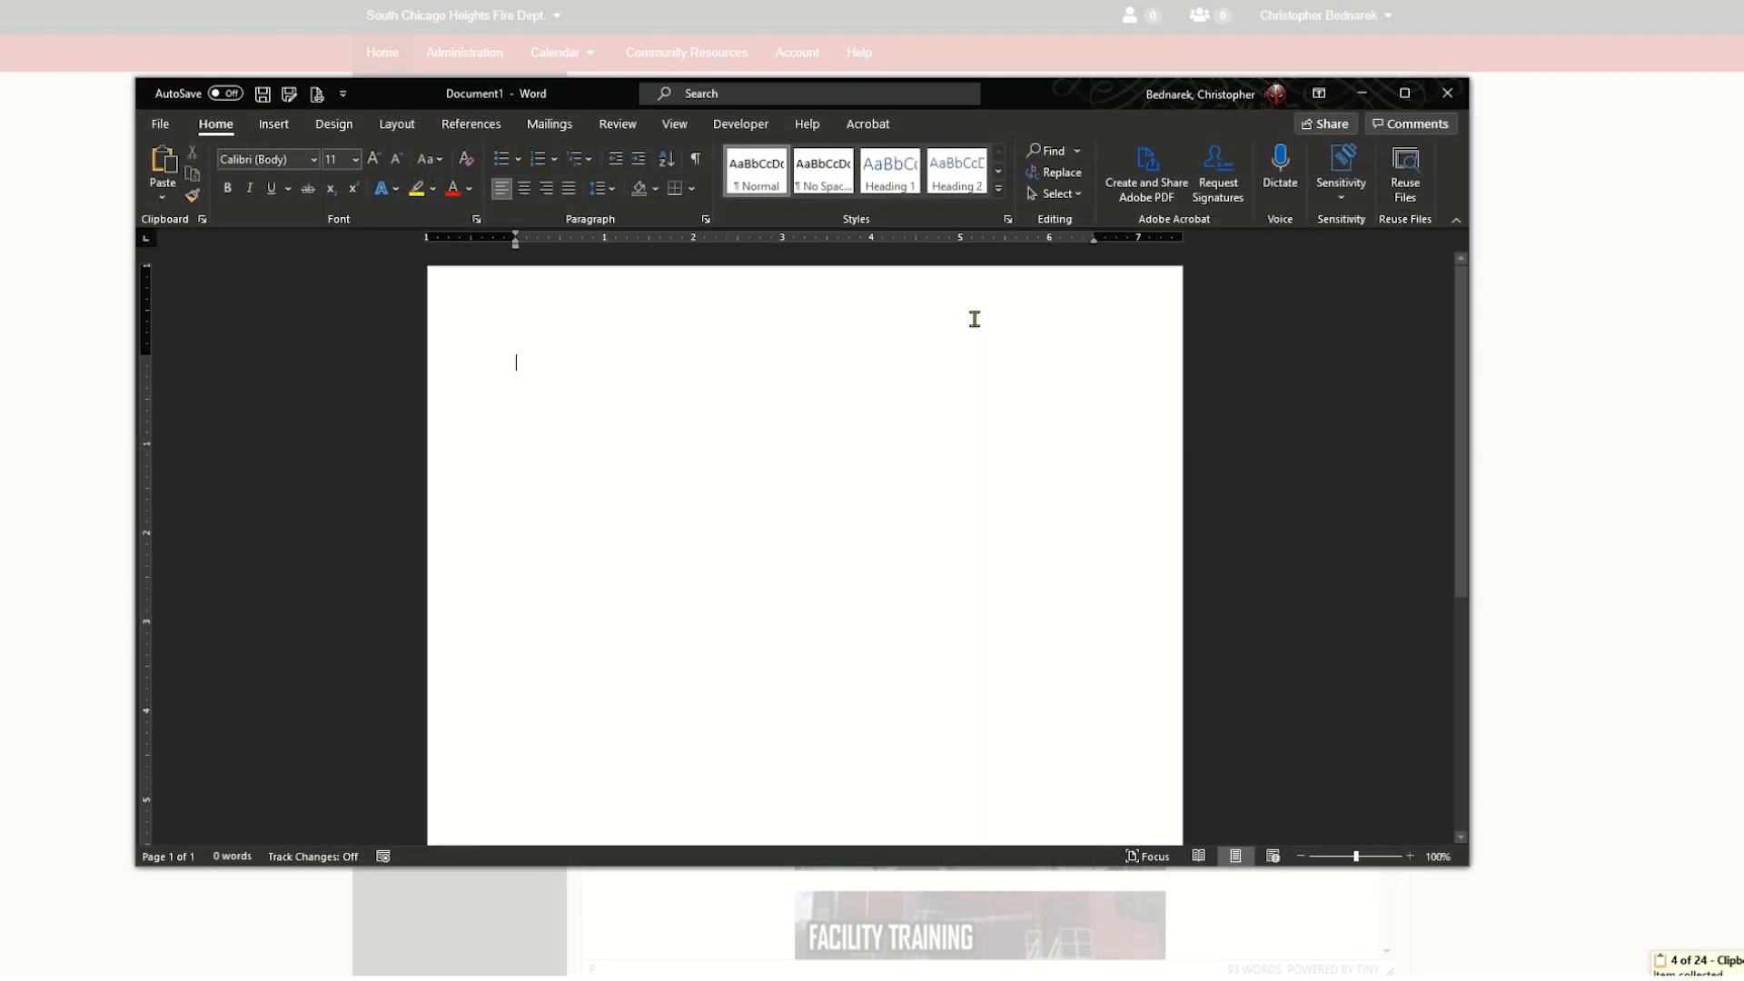
key(ctrl+v)
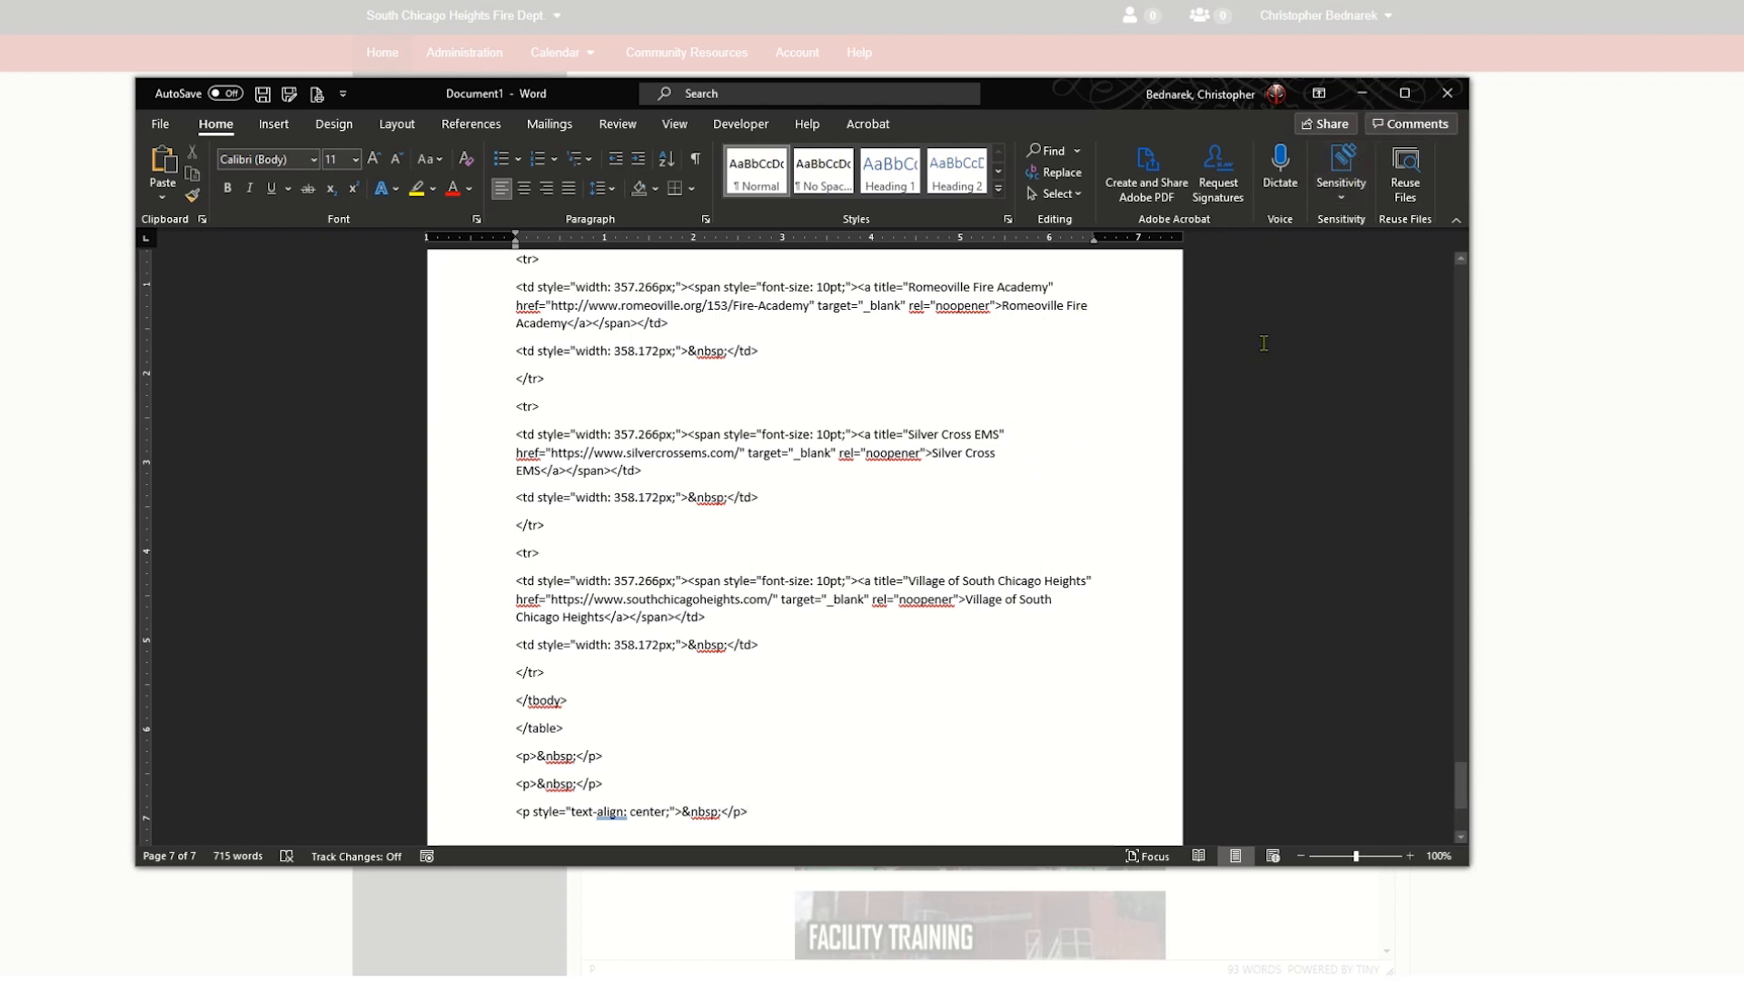
- Close the source code unchanged and replace the AM67 placeholder button's image source with the copied Ambulance 67 image link ending in doc=9573481
click(1362, 99)
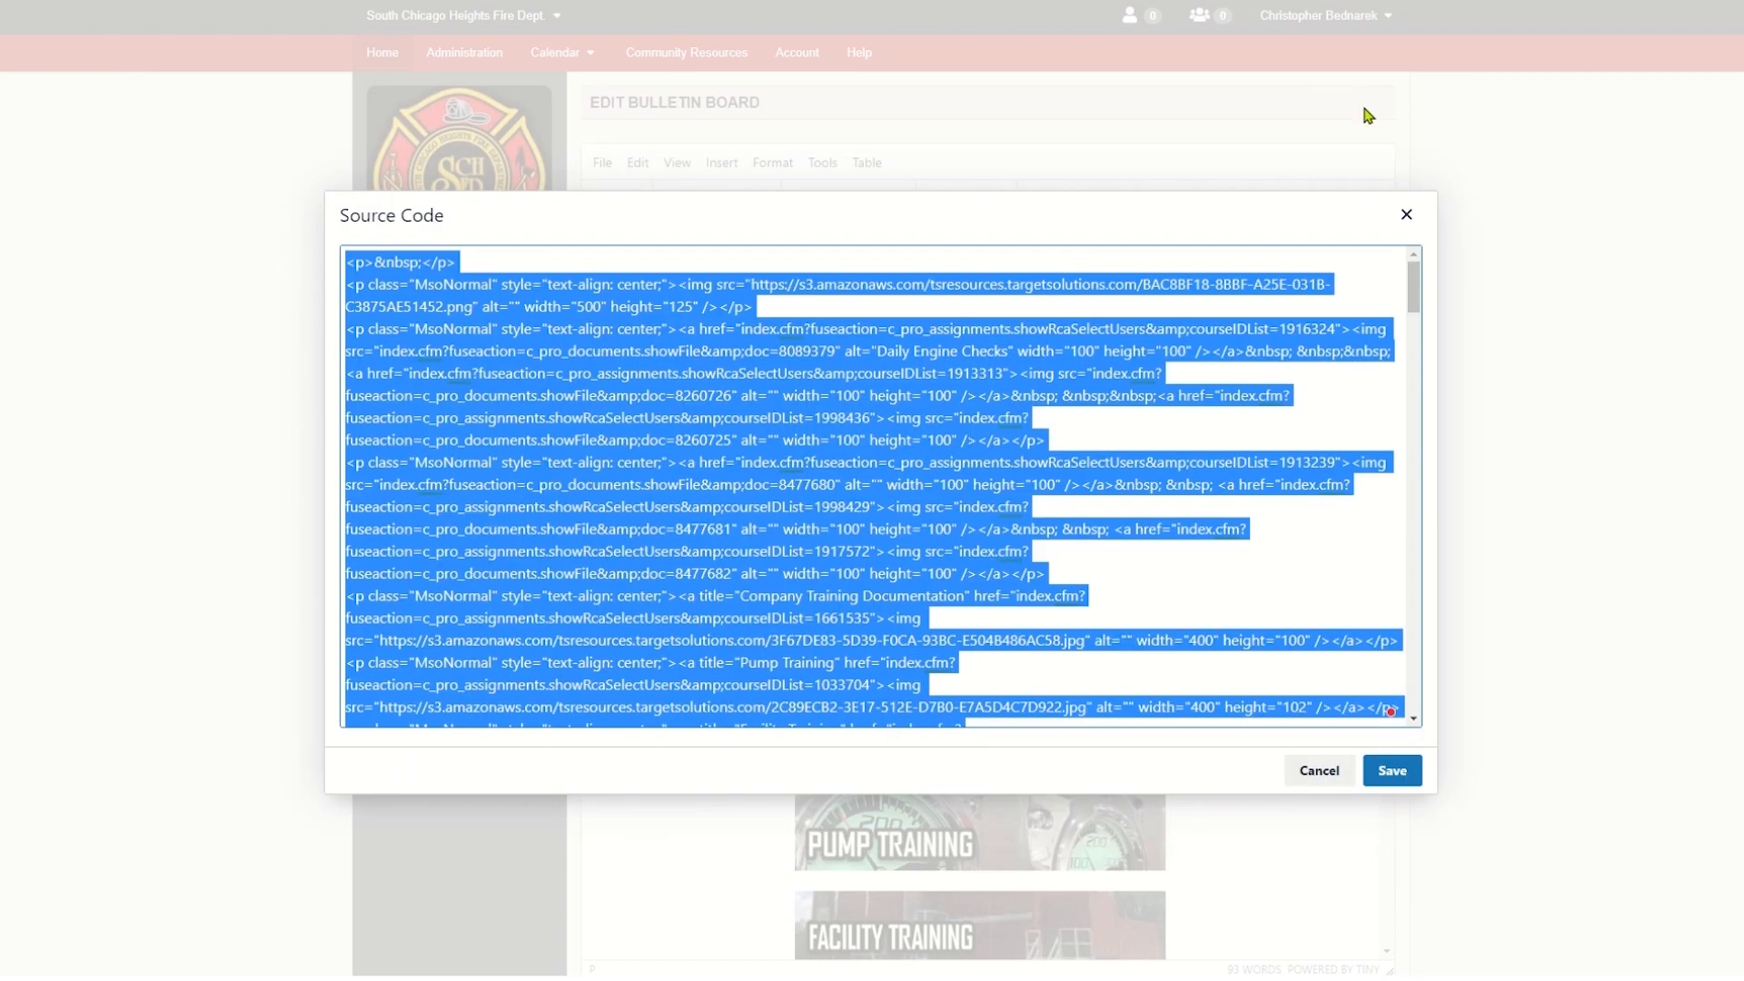
click(1336, 773)
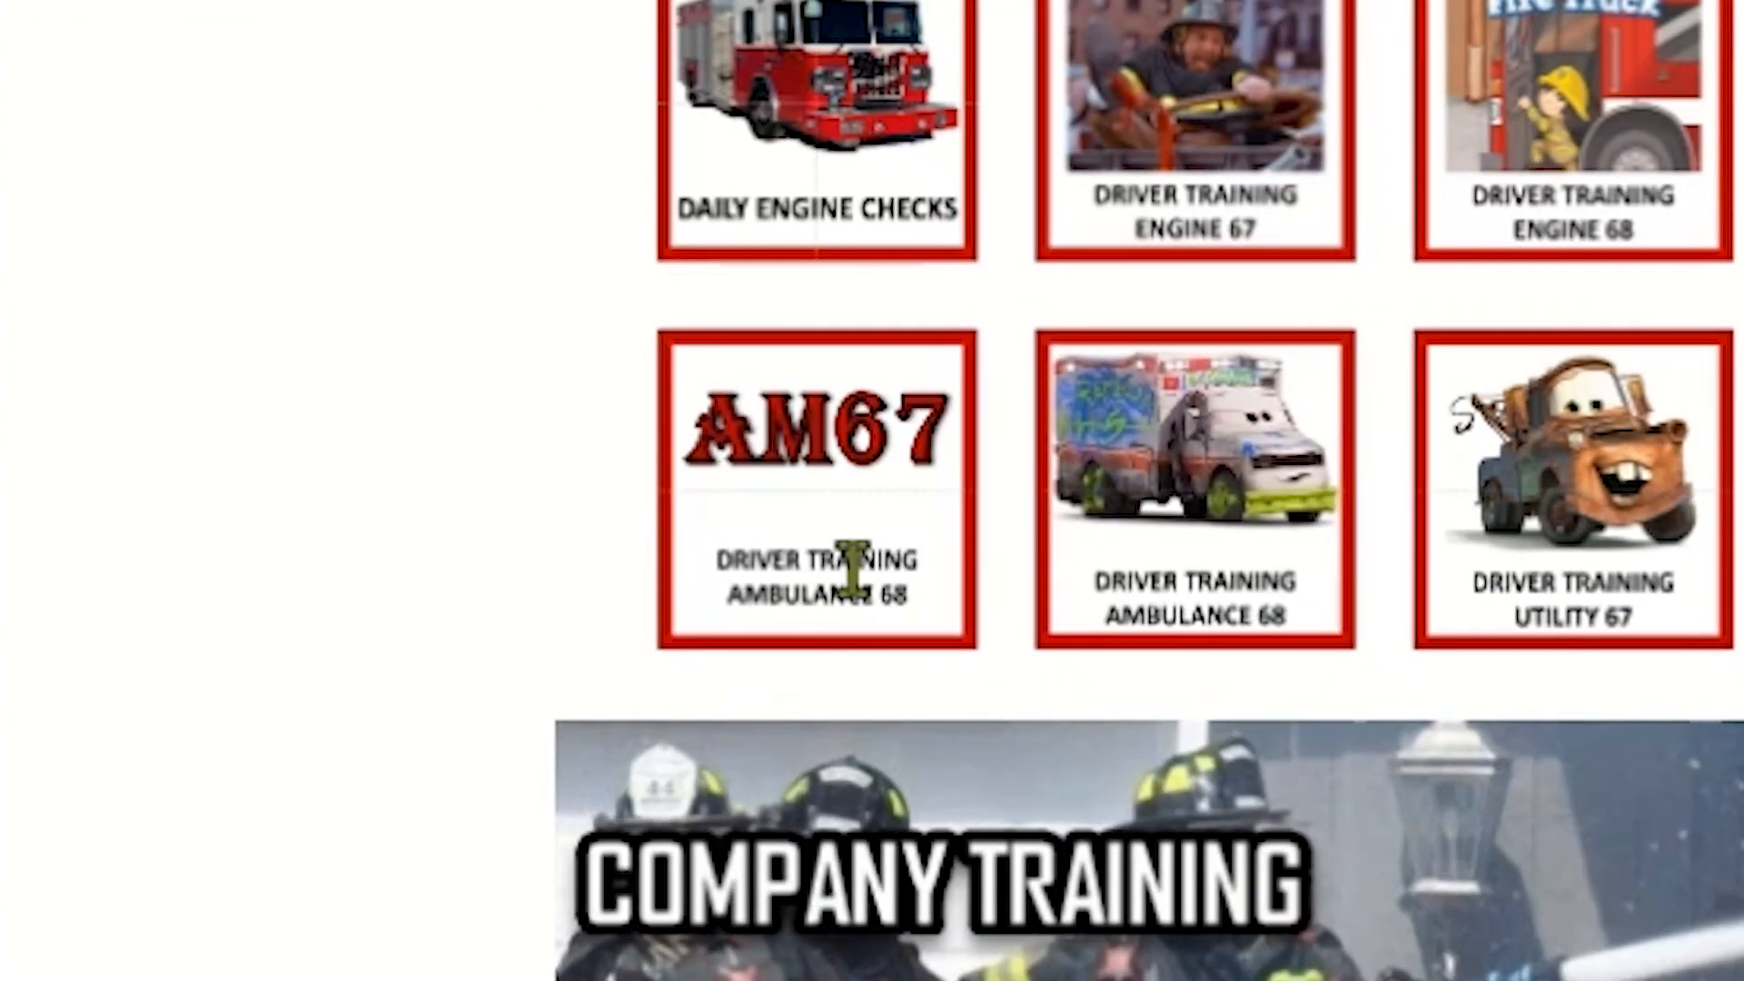
click(851, 569)
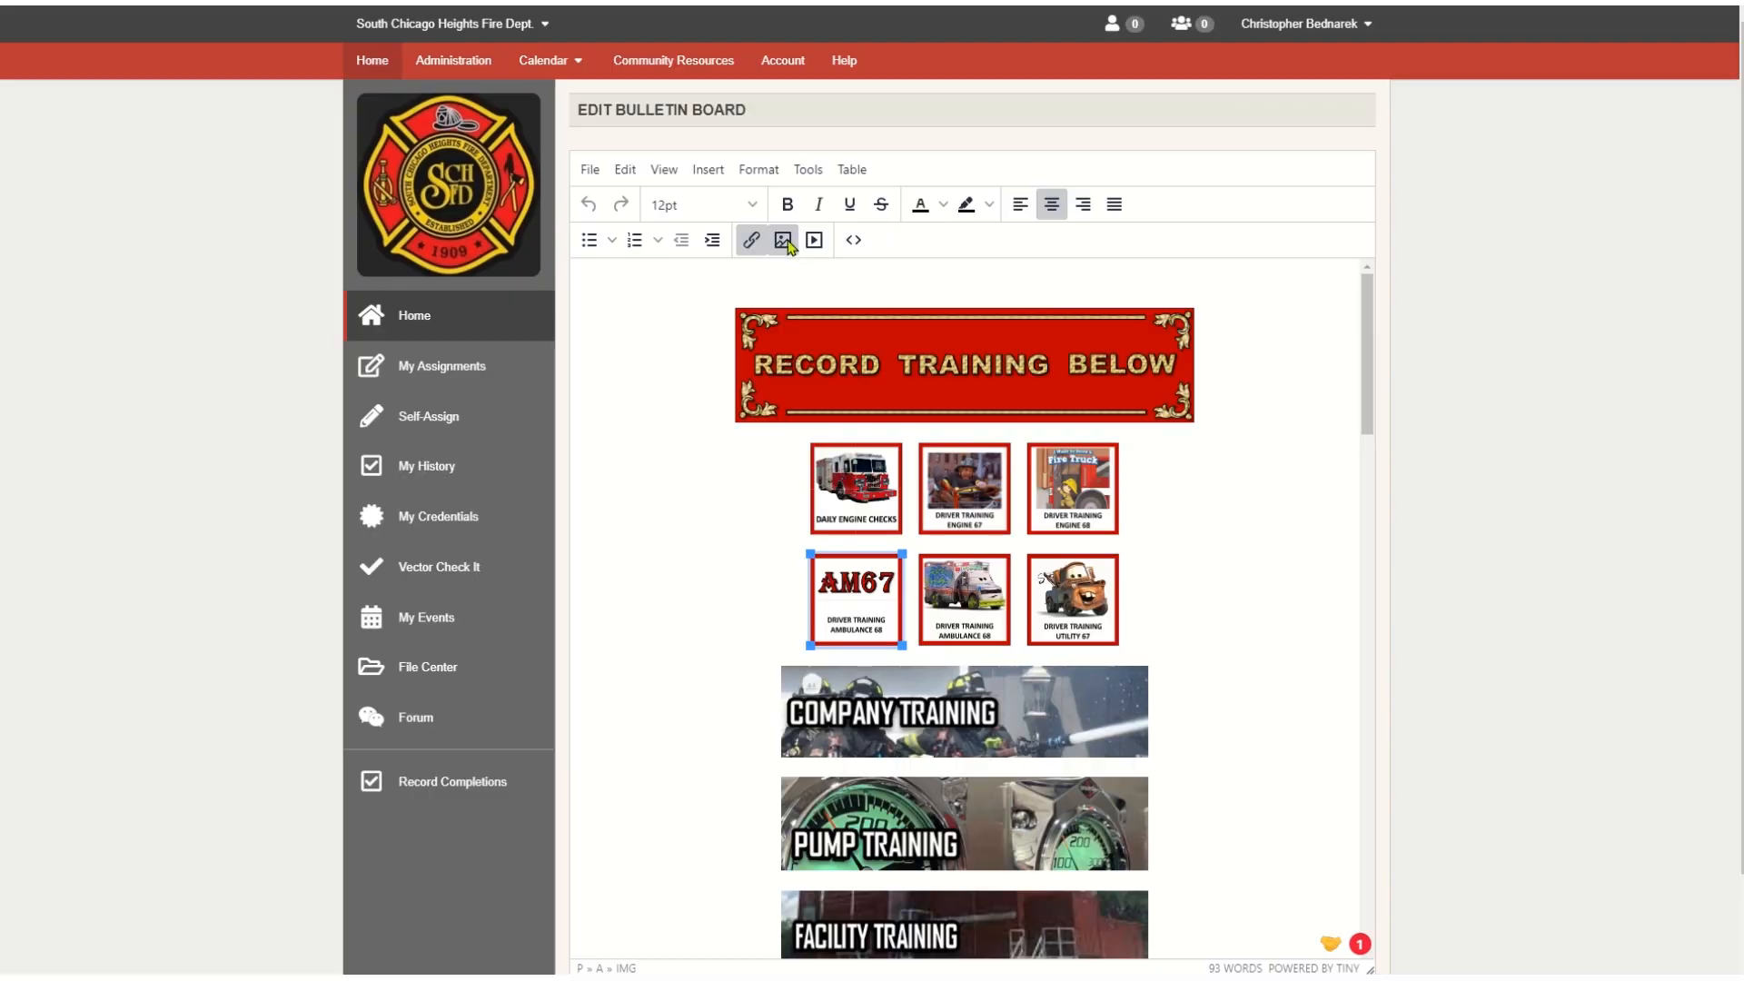
click(783, 240)
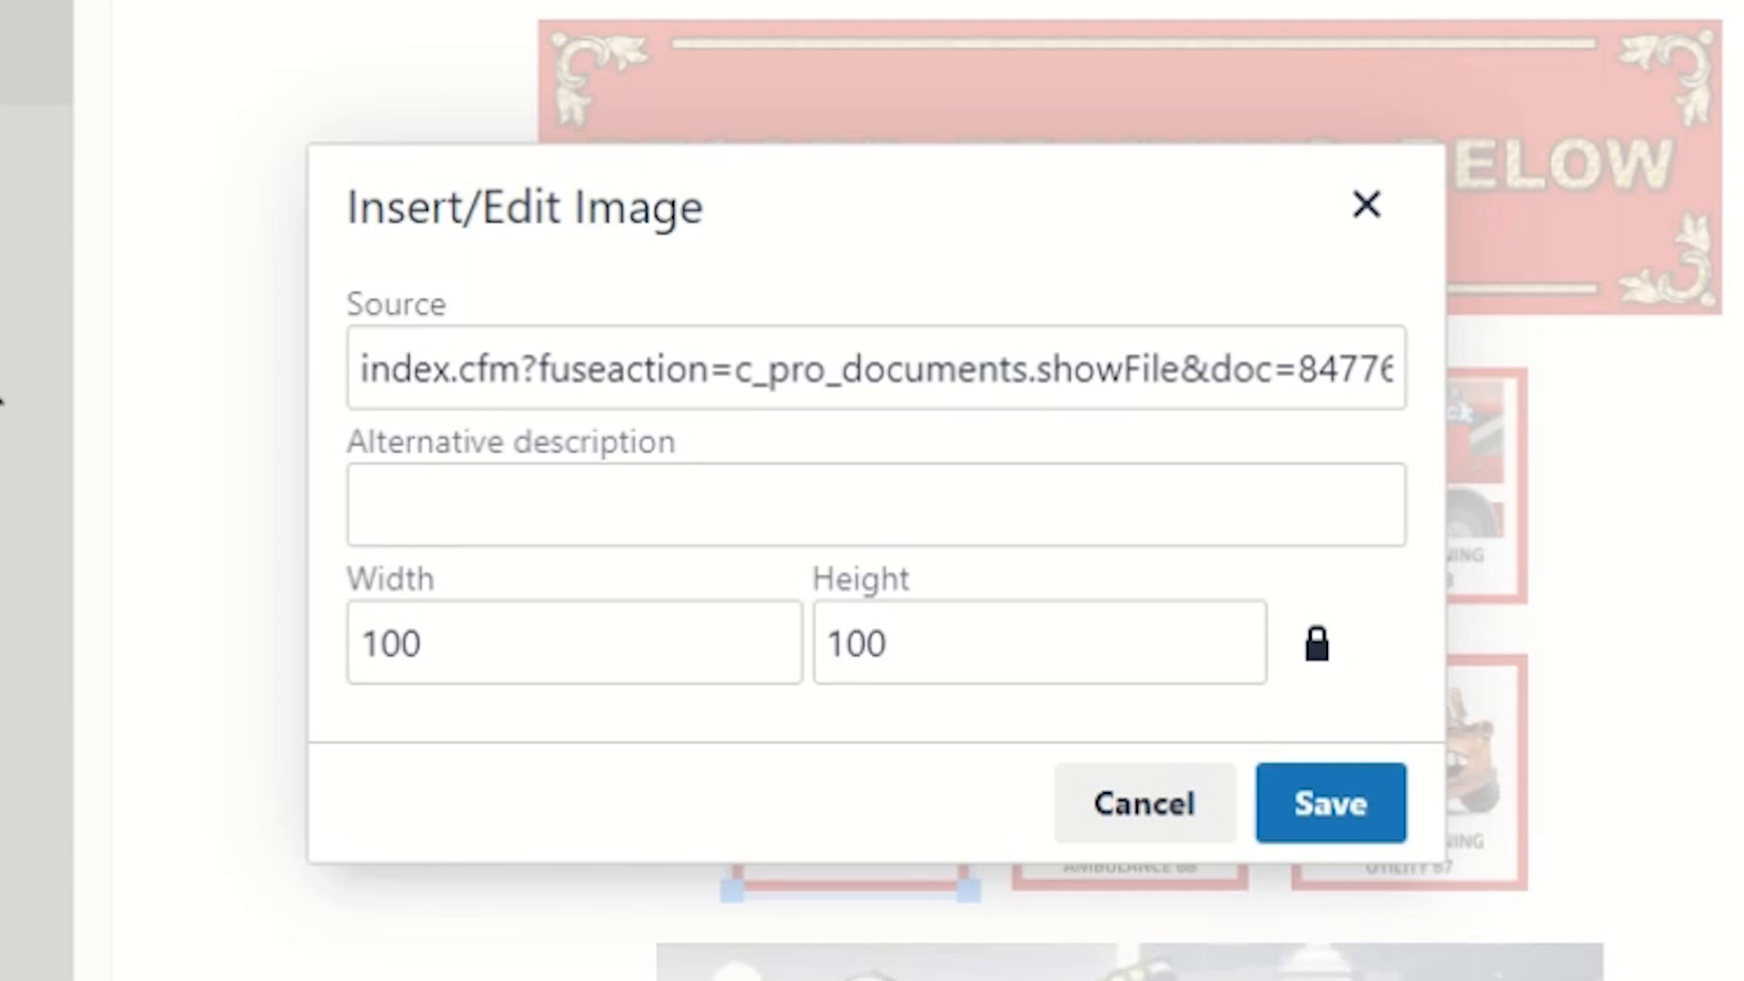
click(370, 370)
key(ctrl+a)
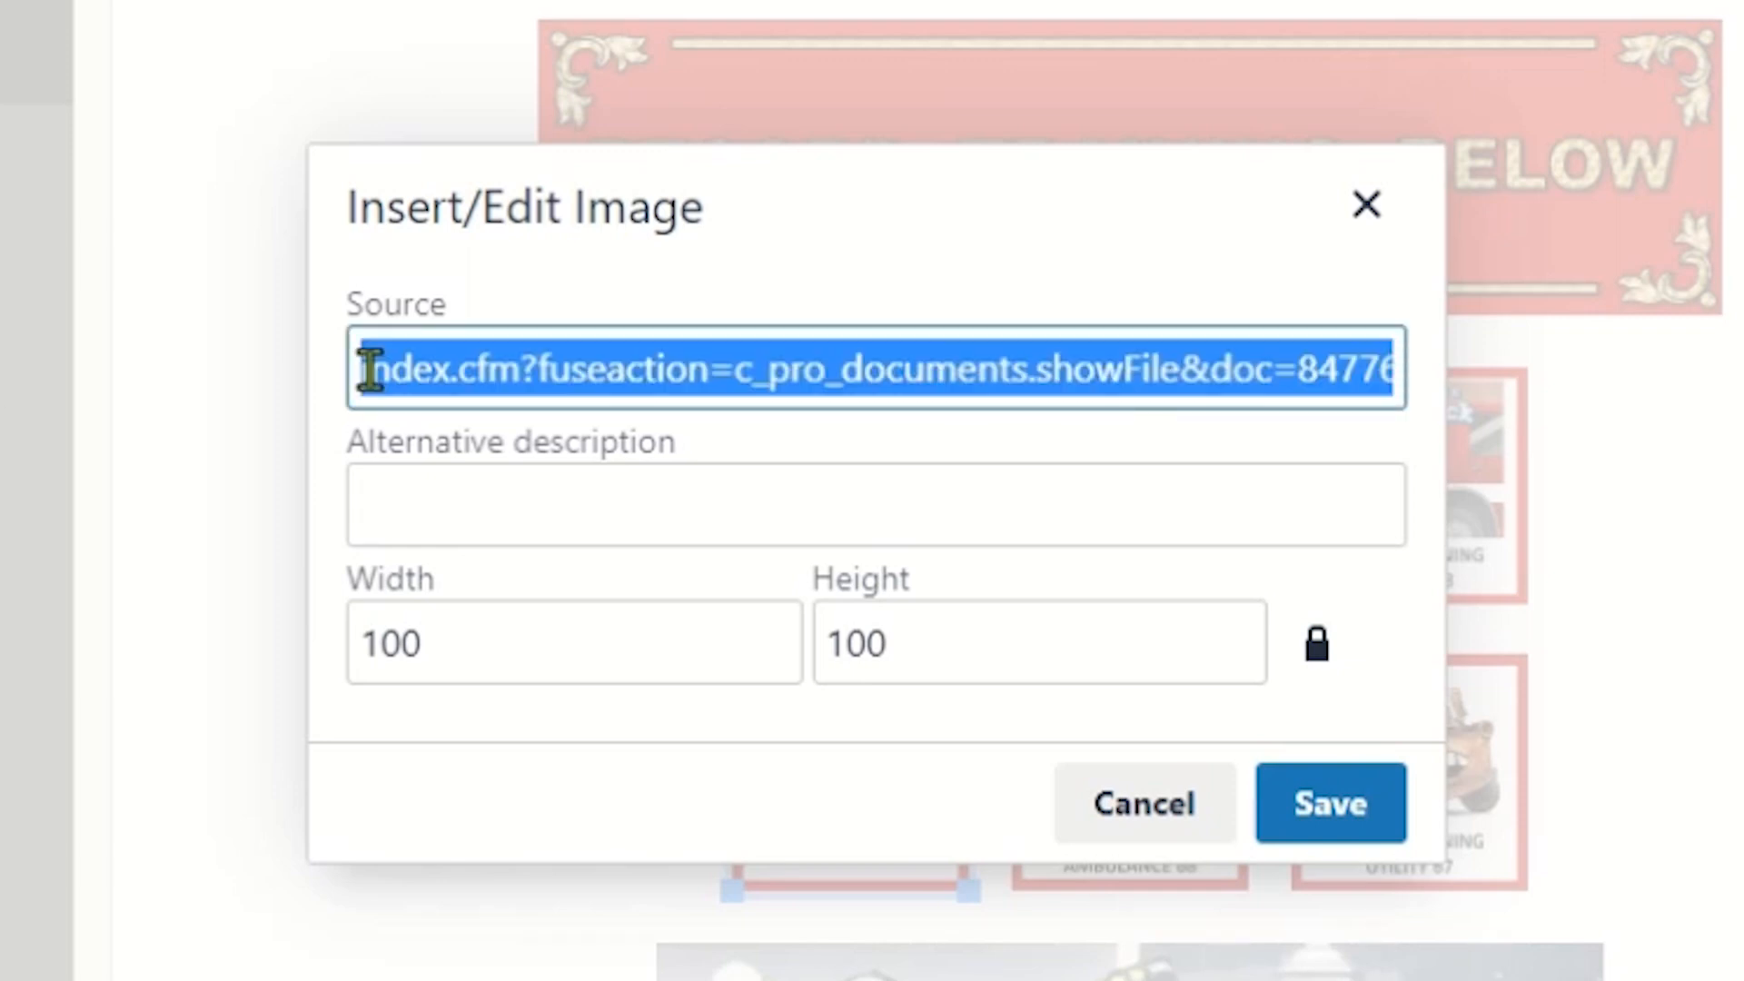
key(BackSpace)
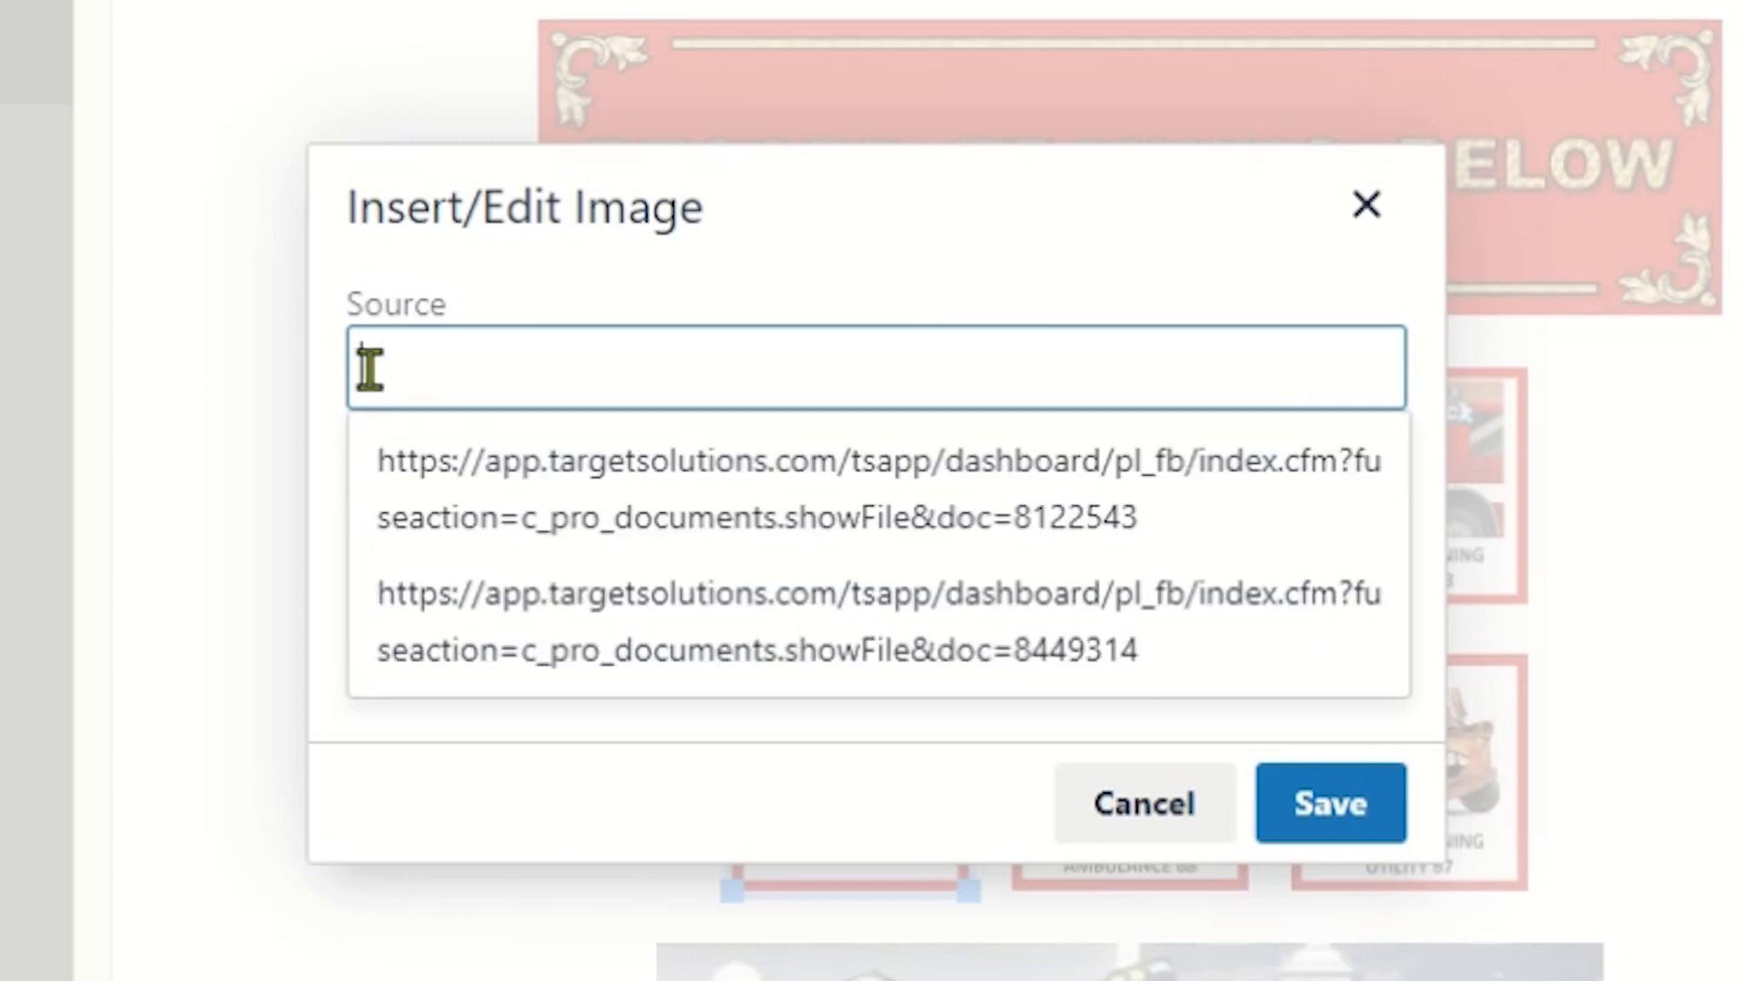
key(ctrl+v)
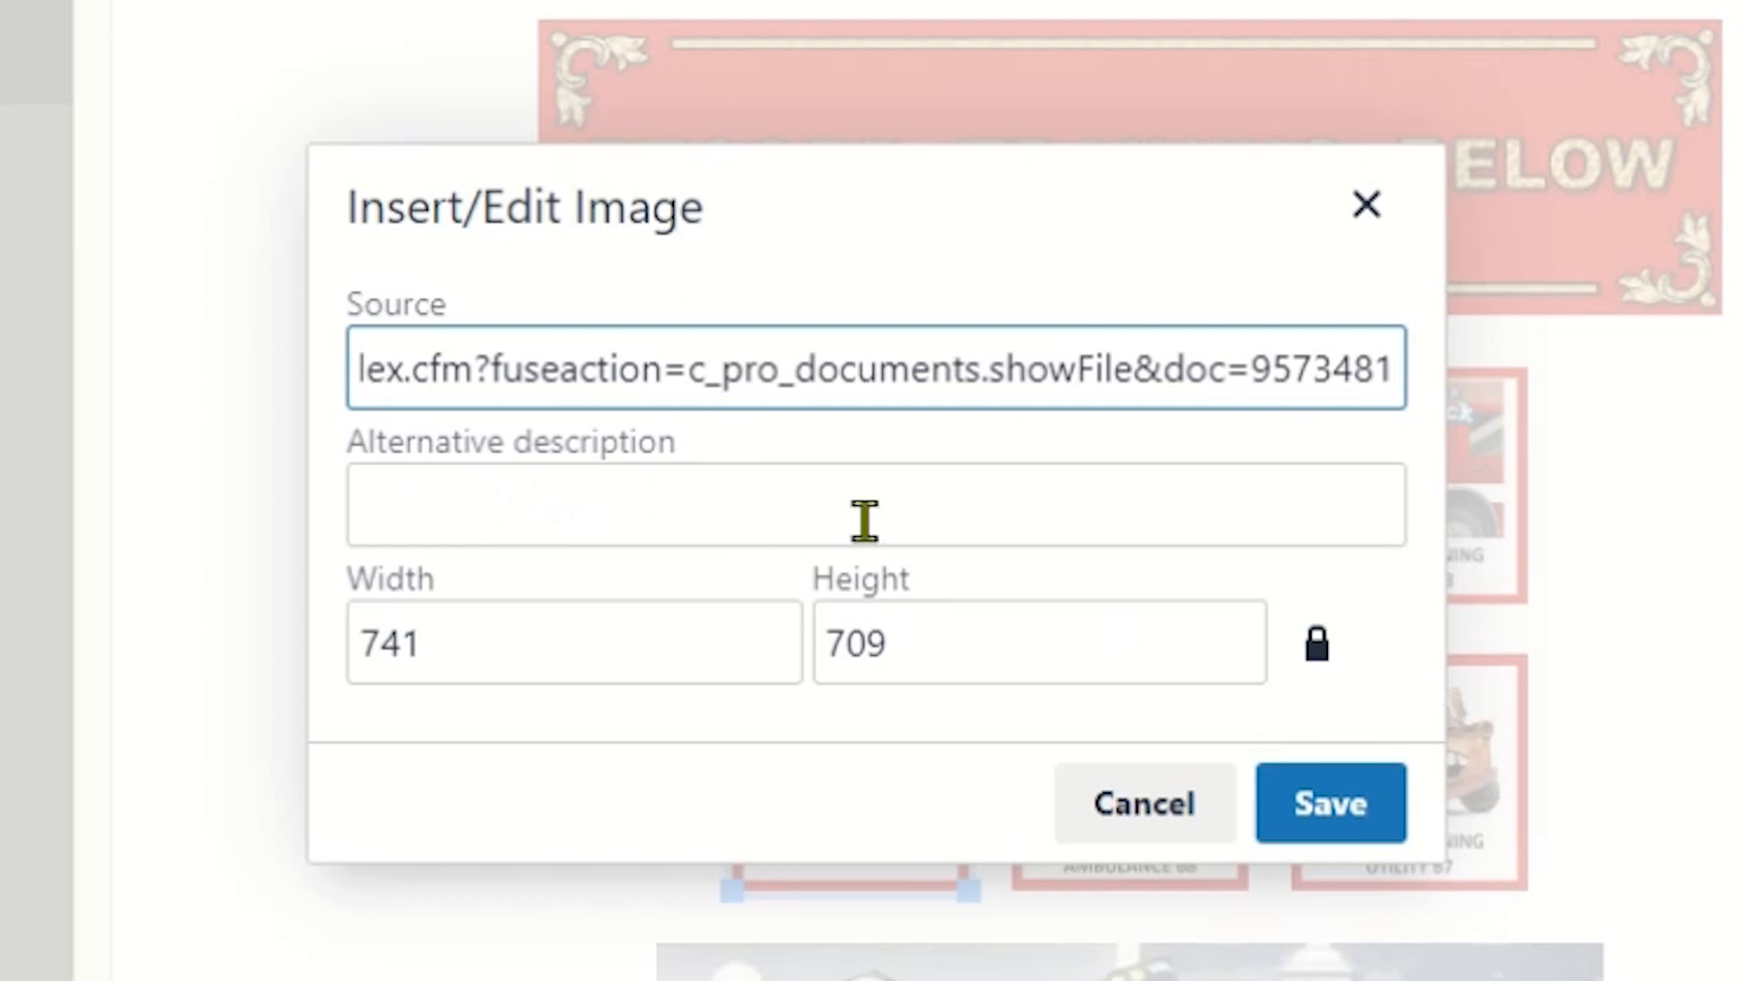
- Unlock the Ambulance 67 image's proportions, set its width and height to 100 each, and save the image settings
click(425, 647)
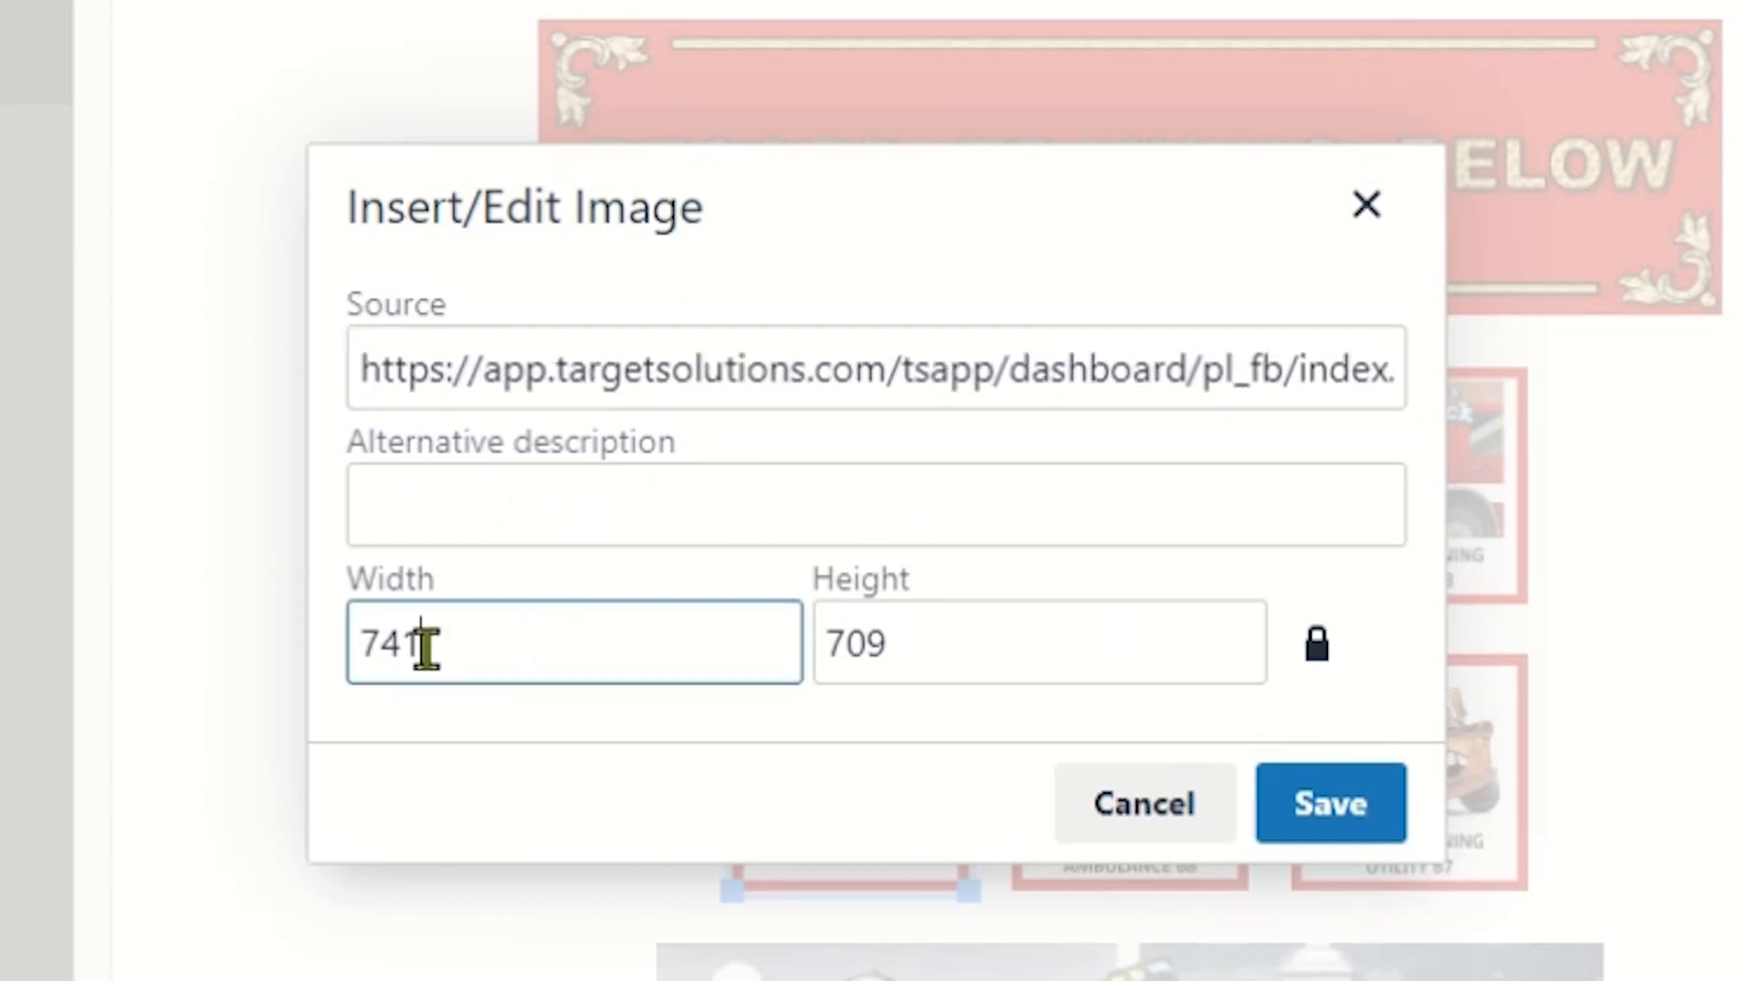
drag(425, 647, 360, 651)
text(100)
click(1315, 670)
drag(983, 667, 771, 670)
text(100)
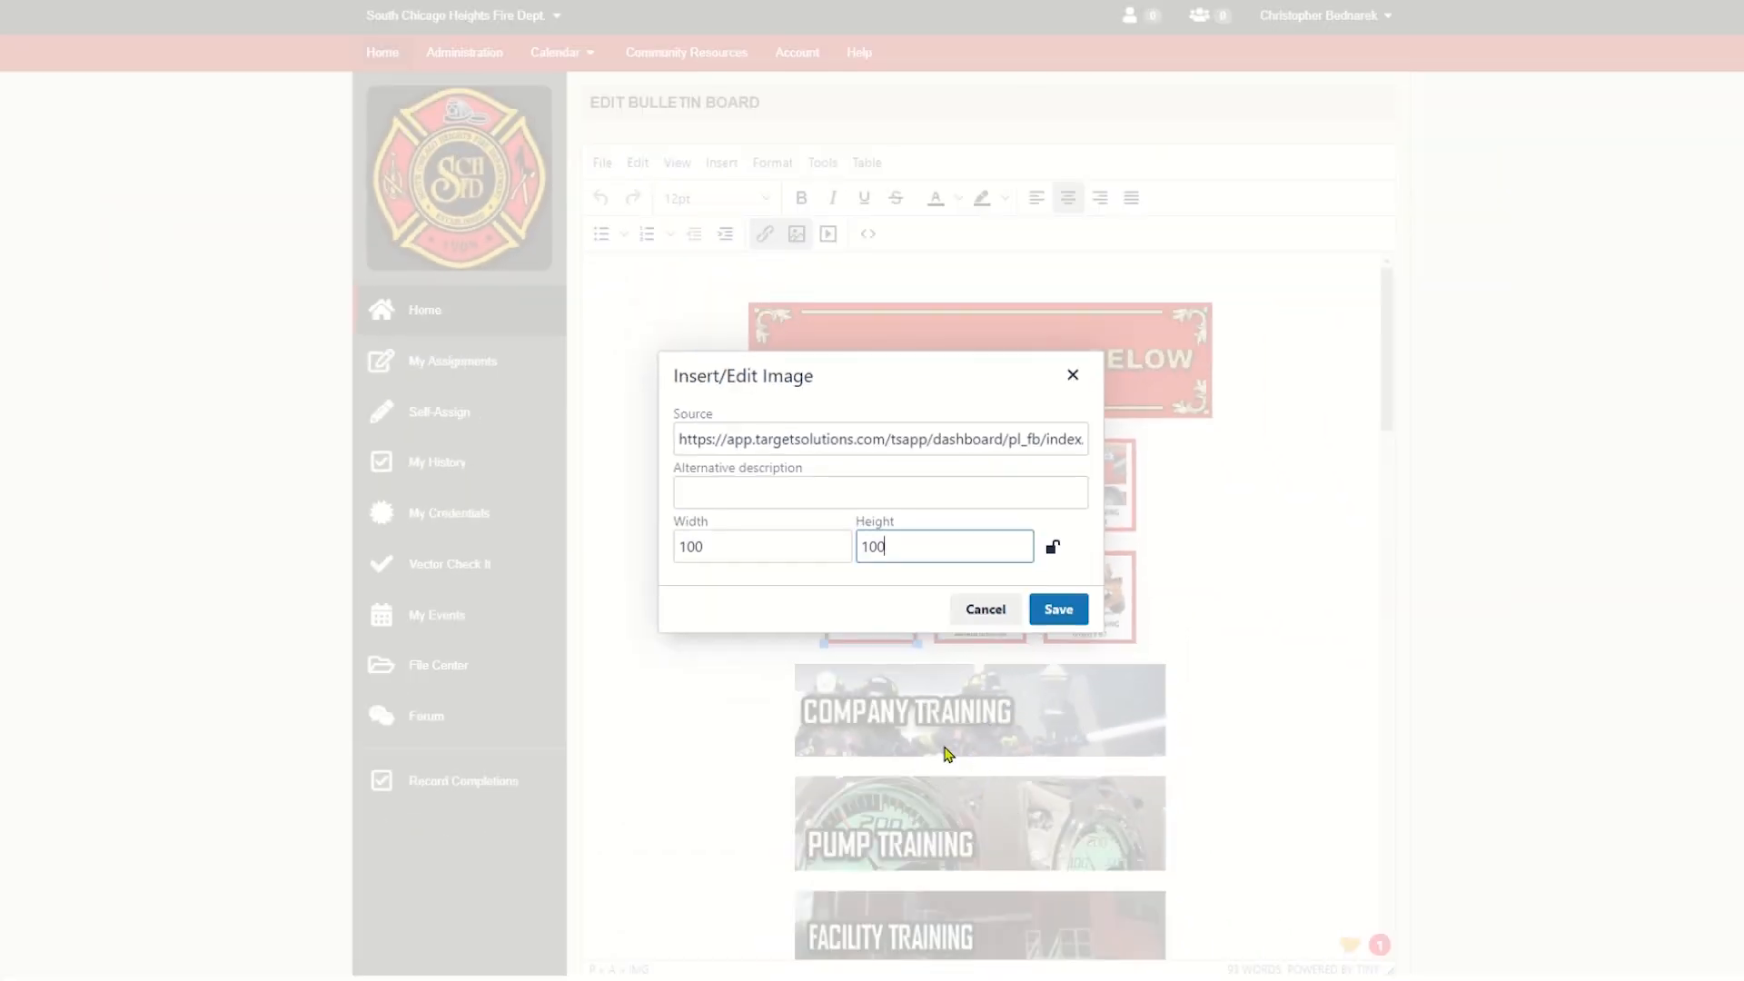
click(1057, 608)
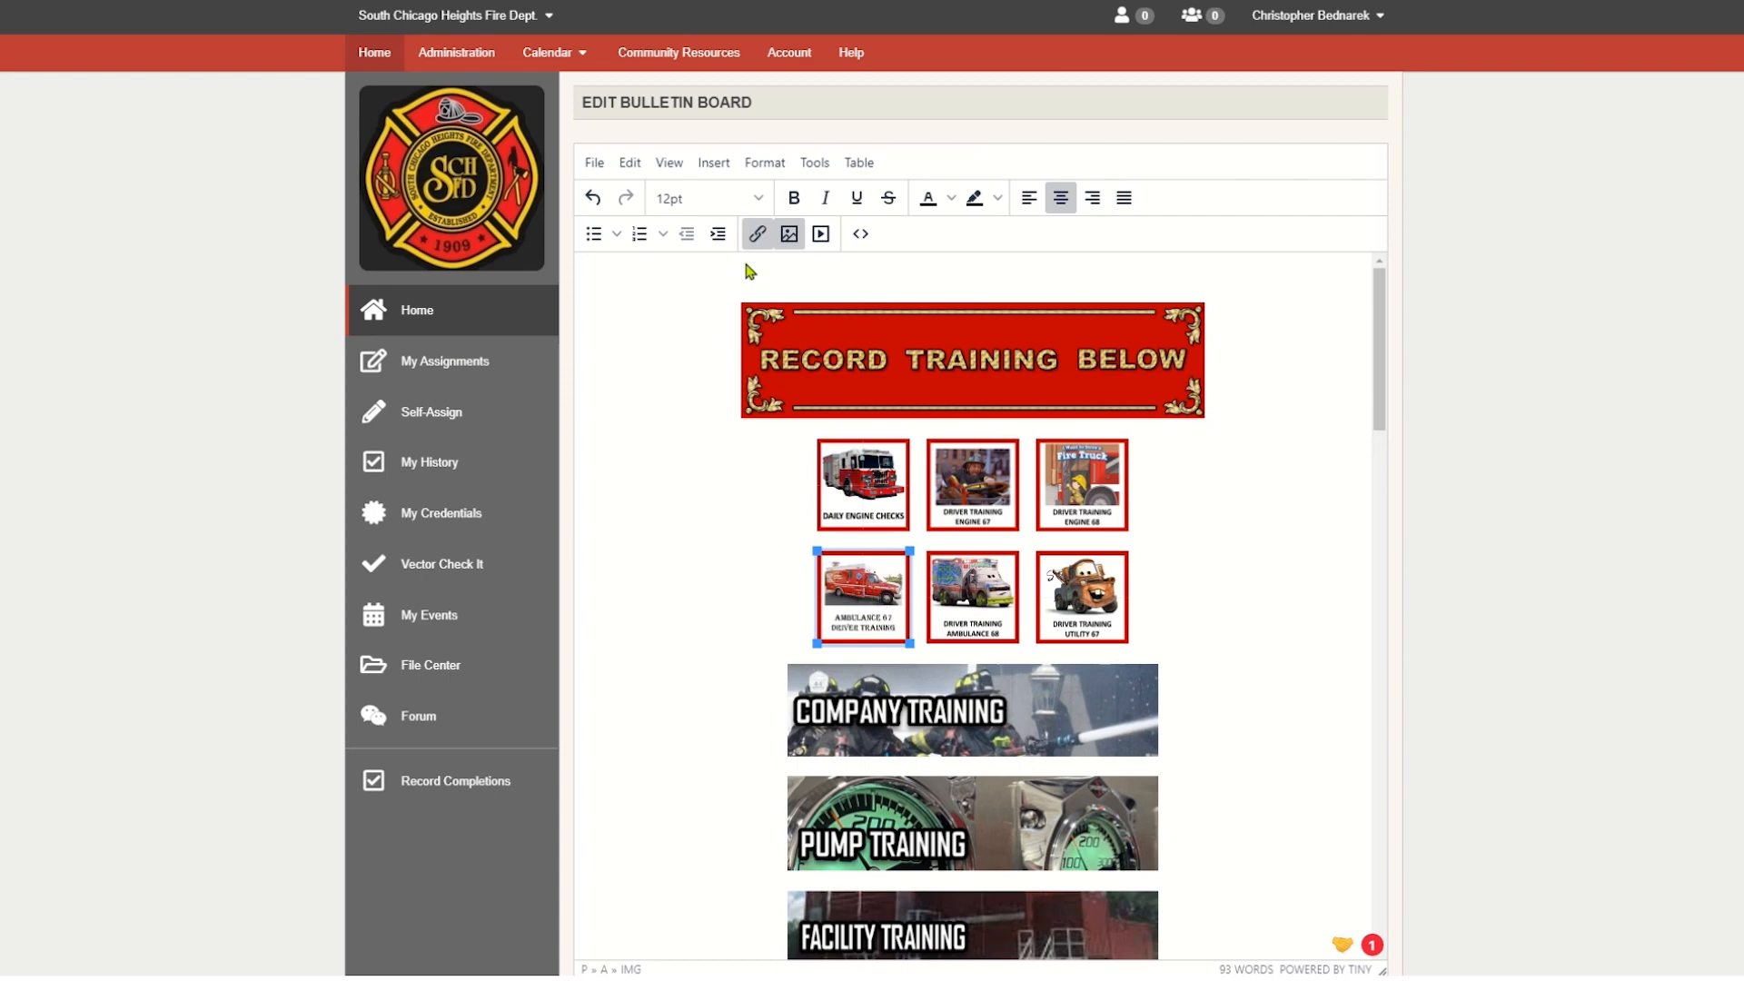
- Make sure the Ambulance 67 button's link ends in showRcaSelectUsers&courseIDList=1913239 and opens in the current window, and save it
click(754, 235)
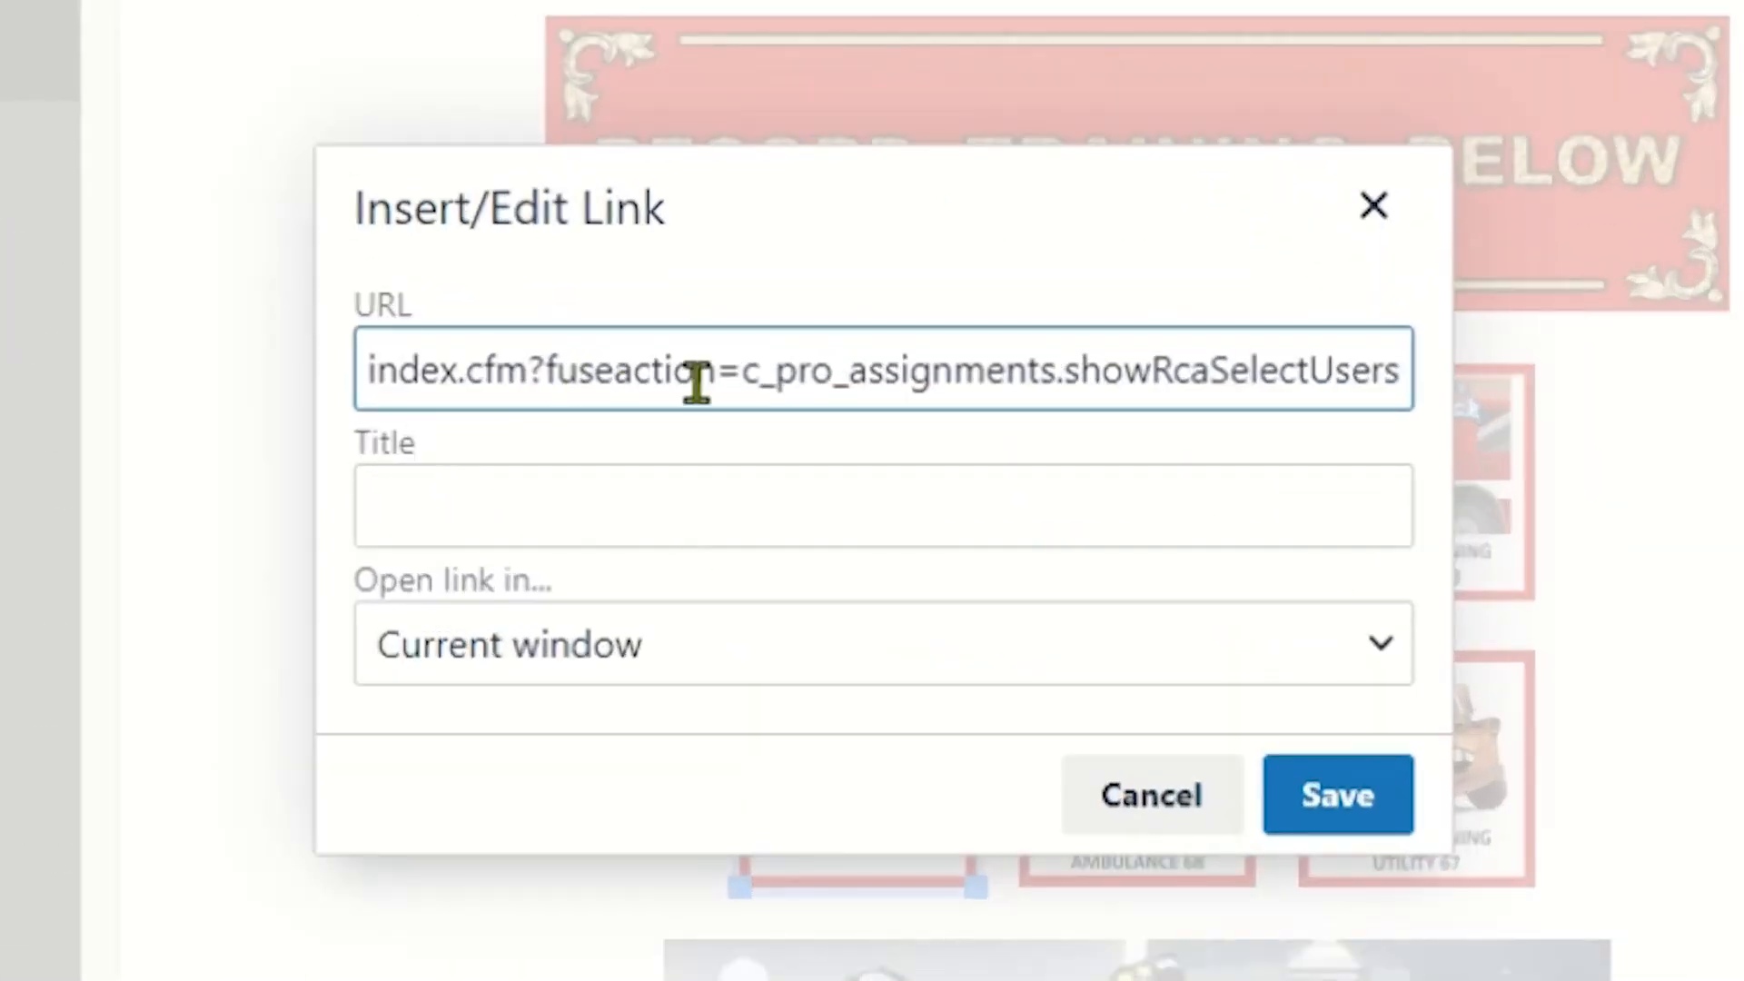
click(1066, 374)
key(Right)
key(Right)
key(Right)
key(Right)
key(Right)
key(Right)
key(Right)
key(Right)
key(Right)
key(Right)
key(Right)
key(Right)
key(Right)
key(Right)
key(Right)
key(Right)
key(Right)
key(Right)
text(&courseIDList=1913239)
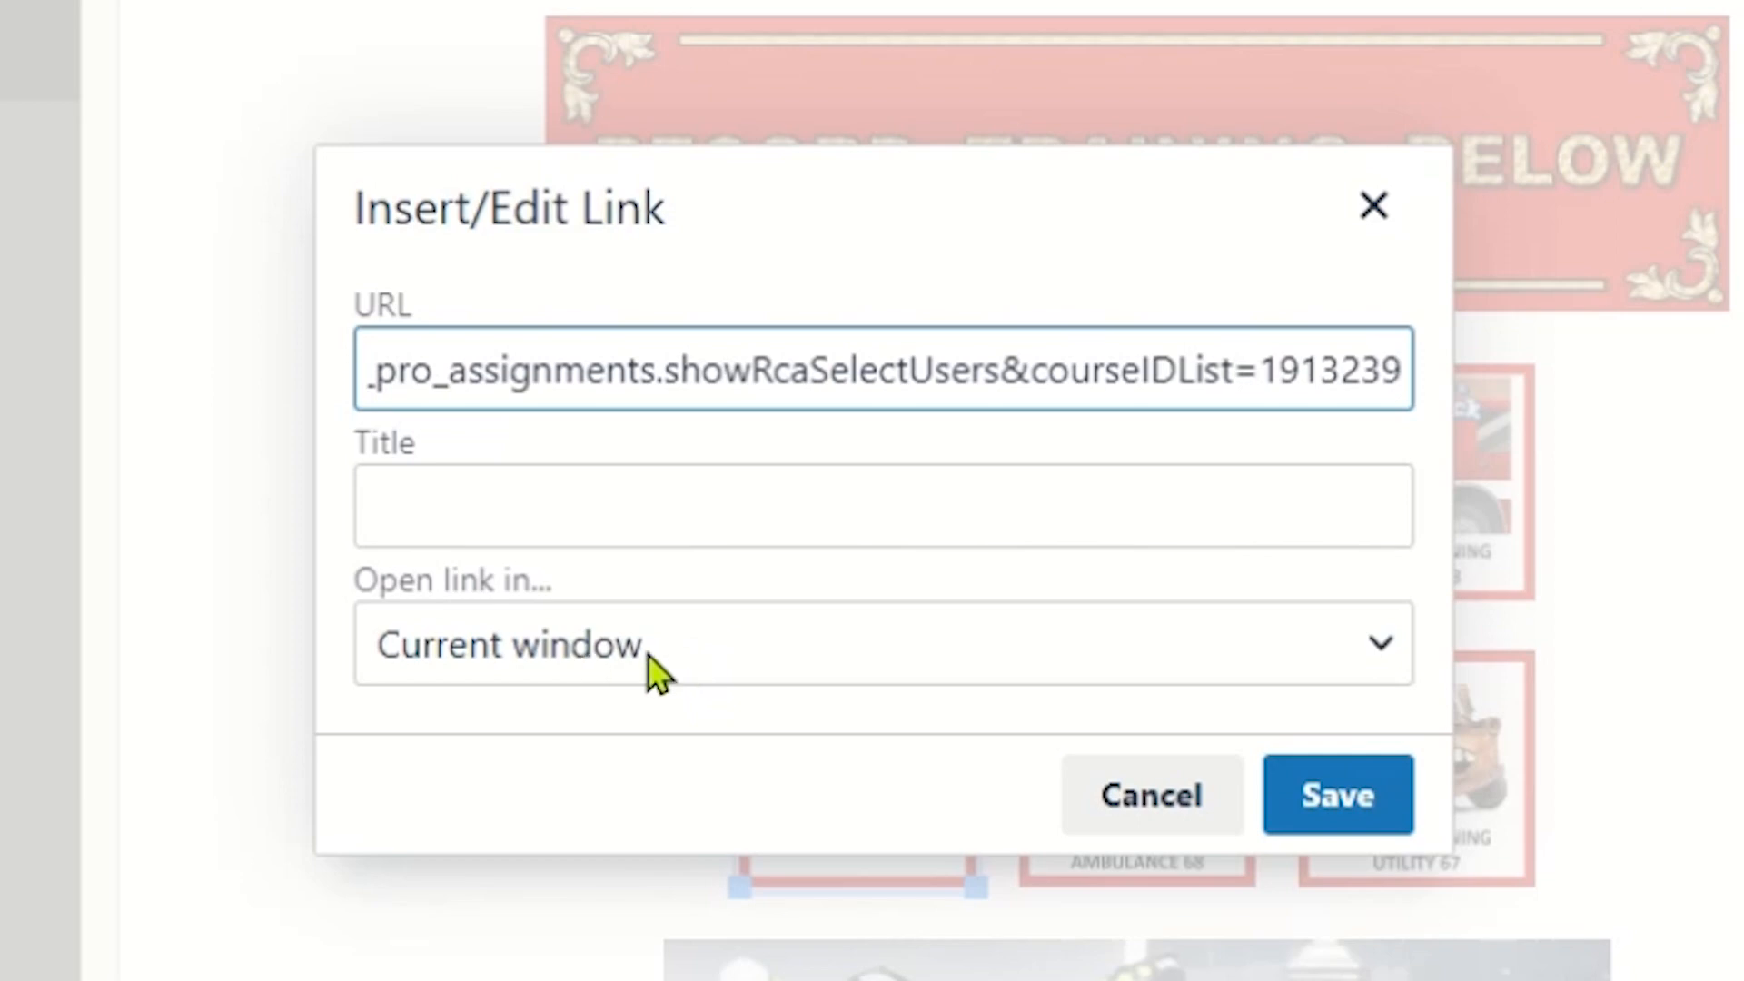
click(1391, 673)
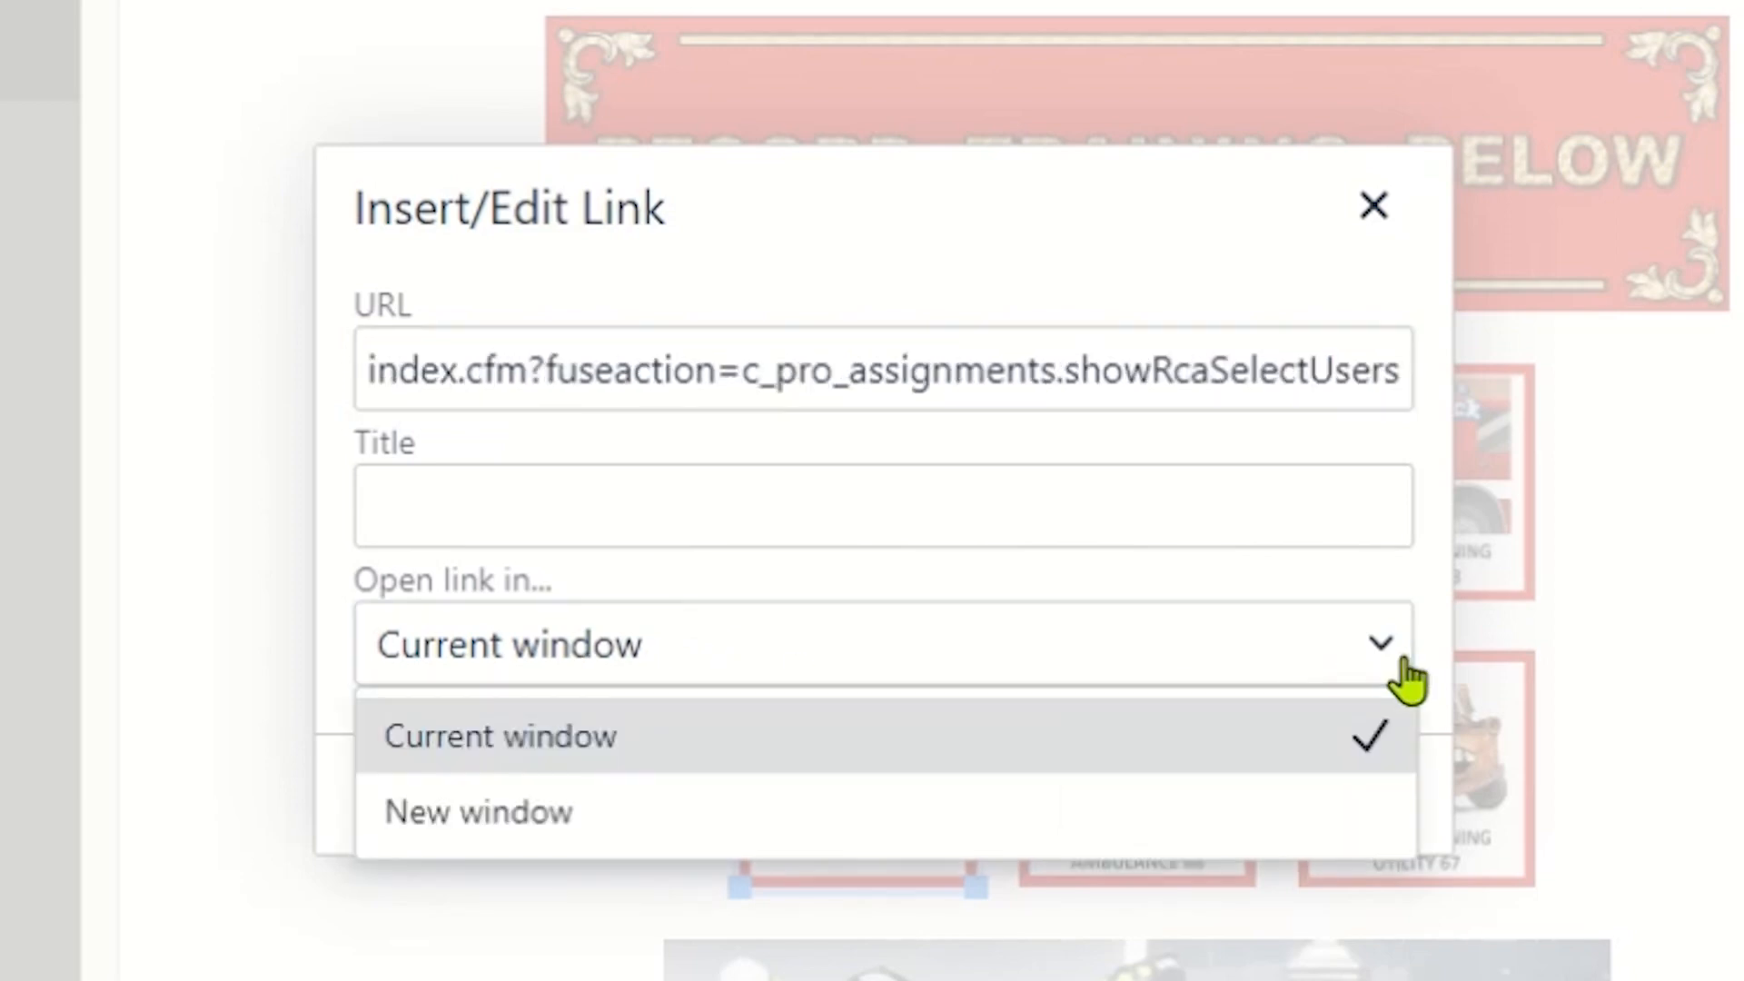
click(1405, 679)
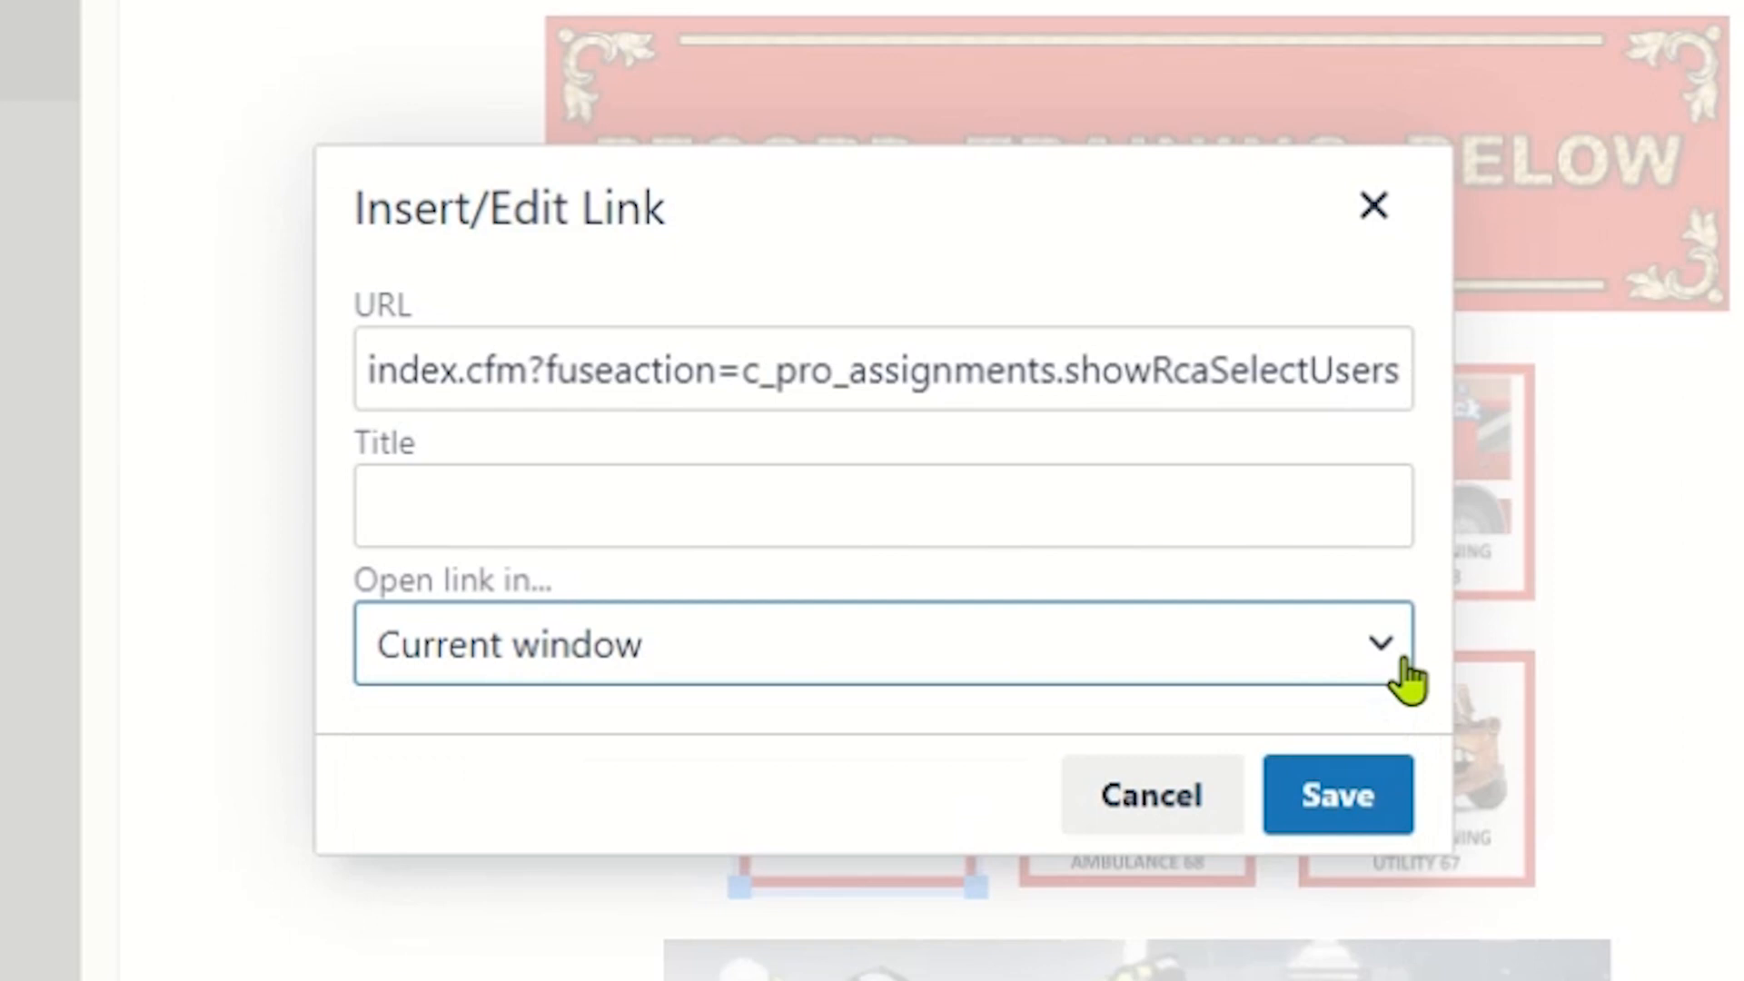
click(1285, 779)
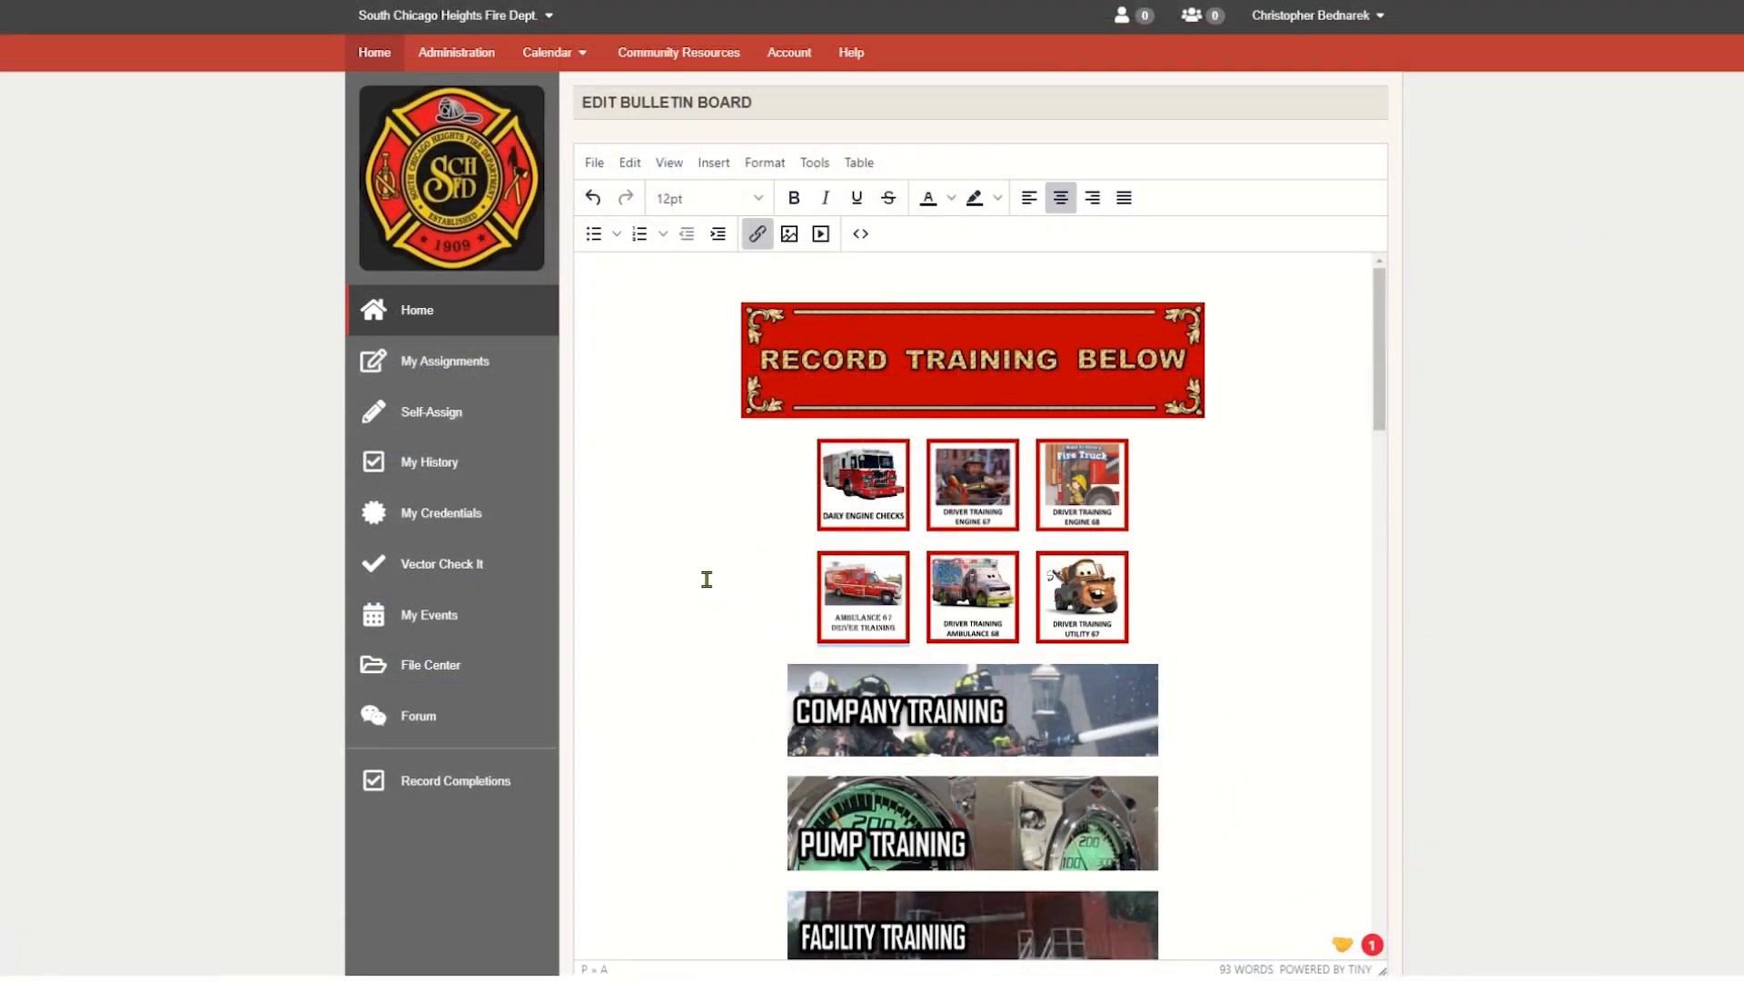
- Submit the edited bulletin board so the new Ambulance 67 button is published on the home page
scroll(707, 579, down, 5)
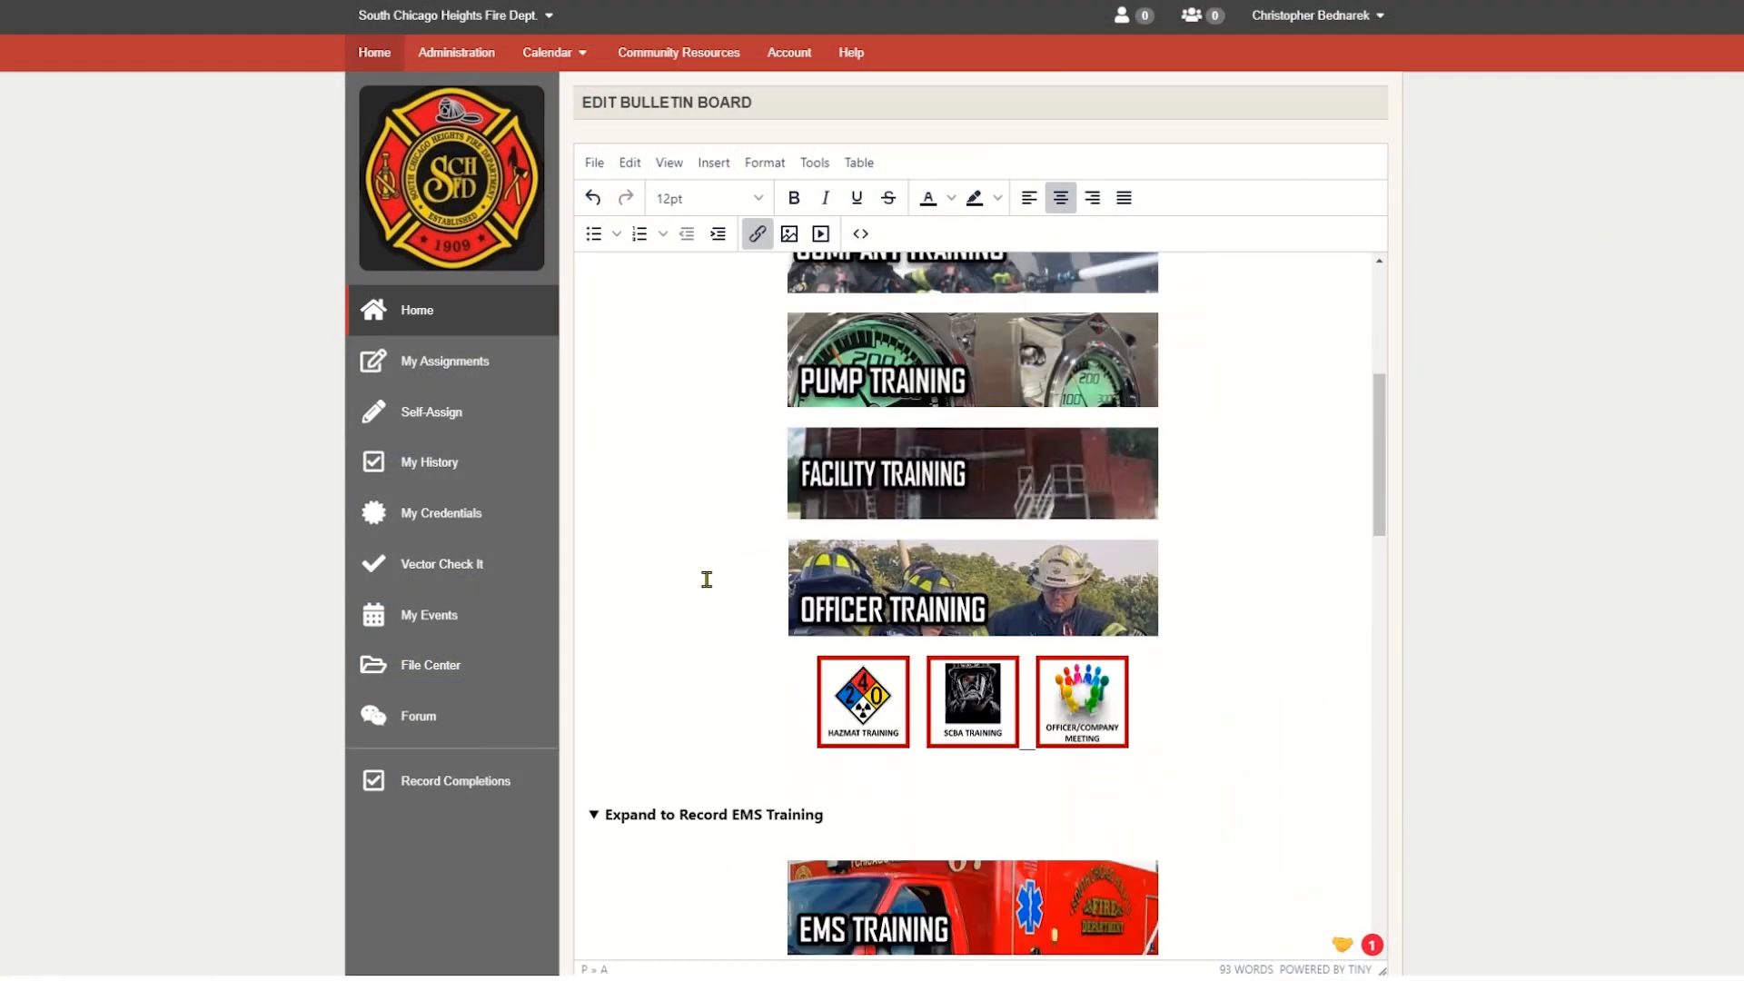
scroll(706, 579, down, 20)
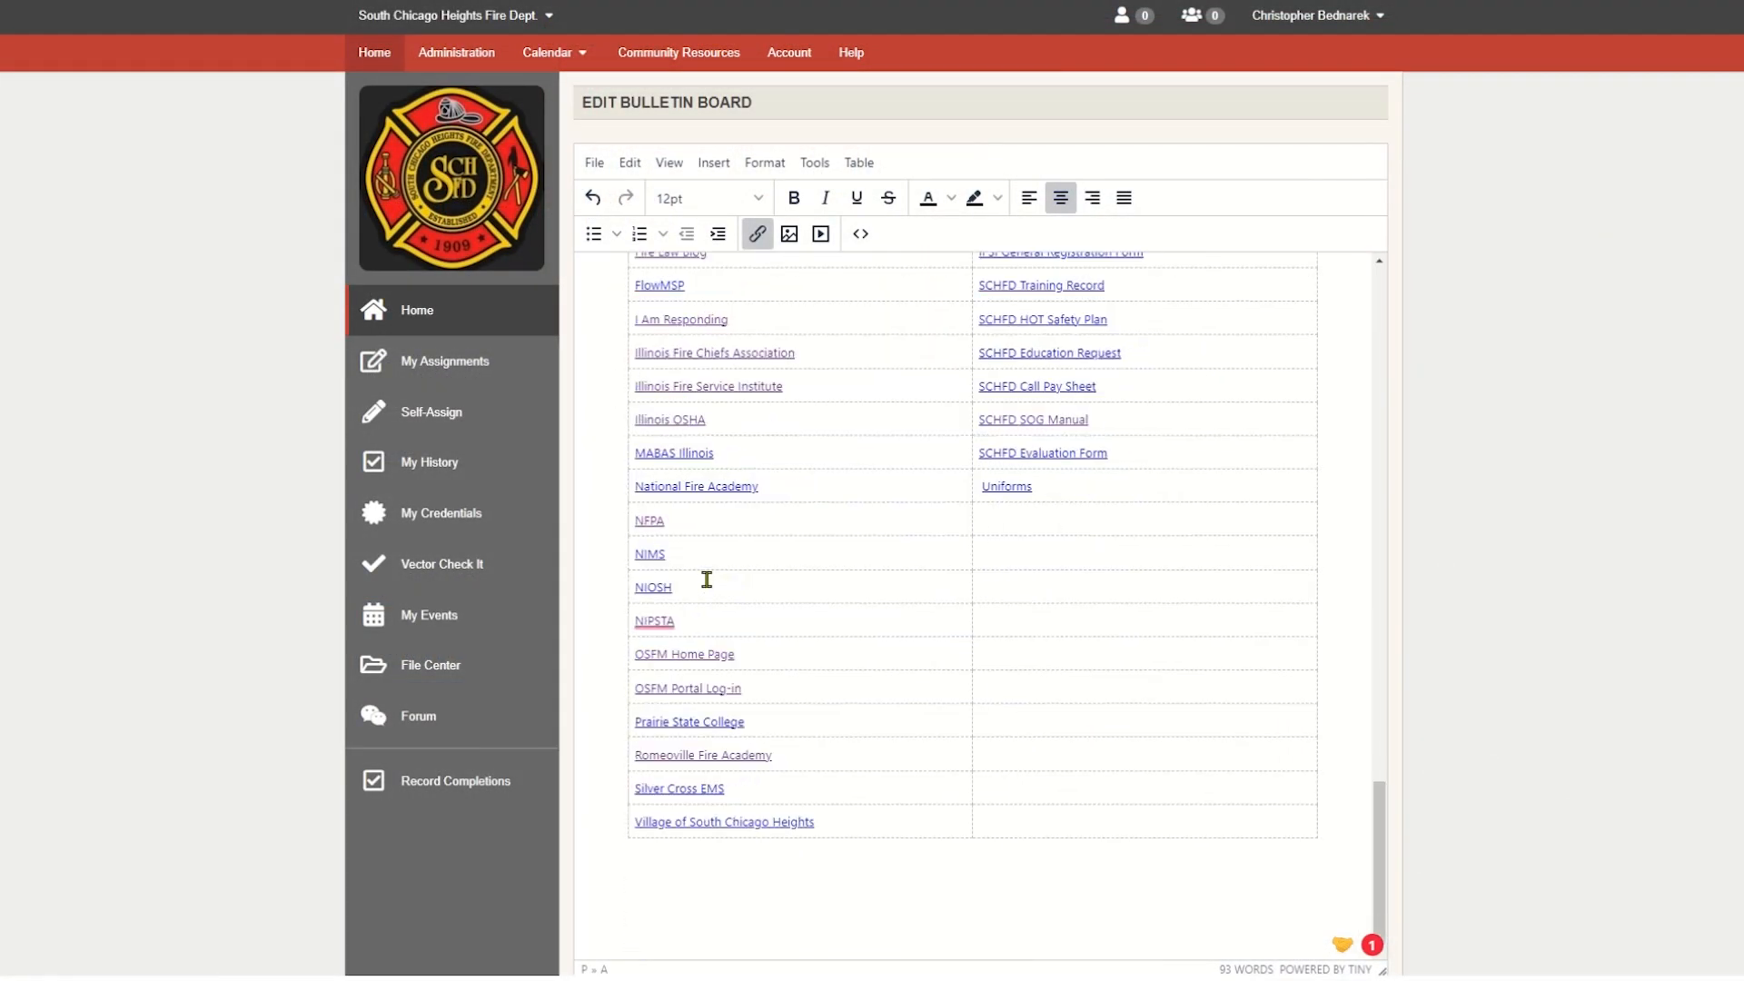
scroll(1415, 648, down, 3)
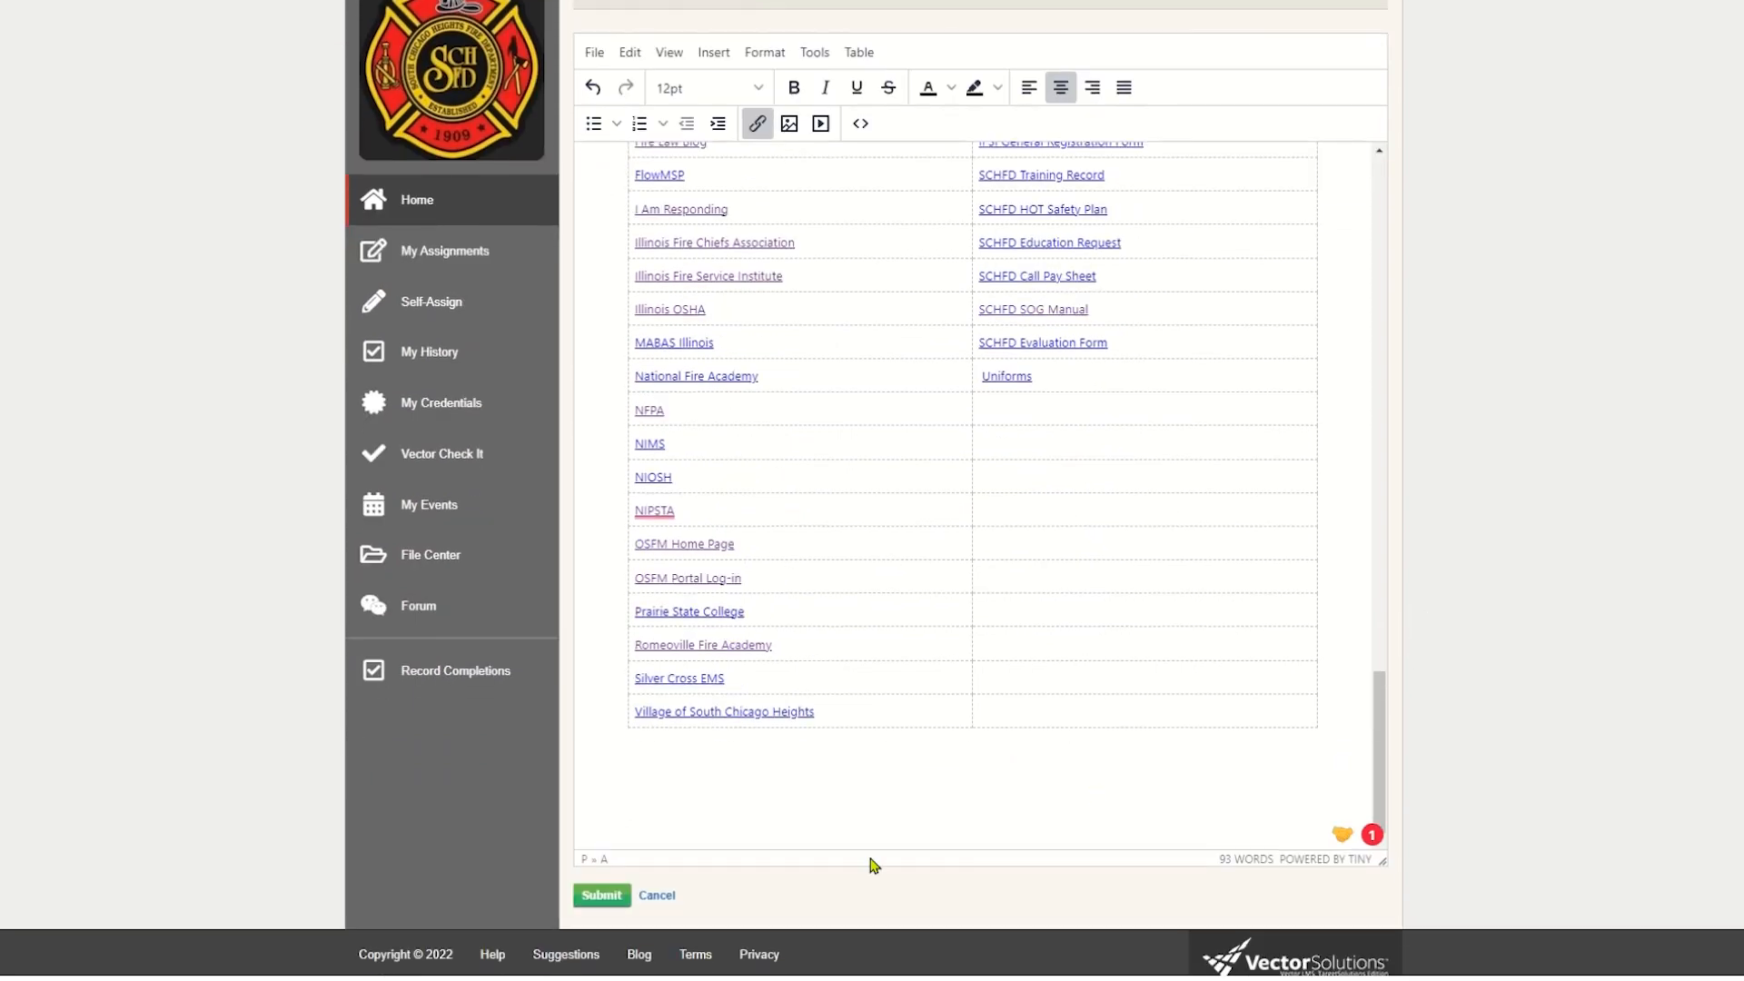
click(602, 897)
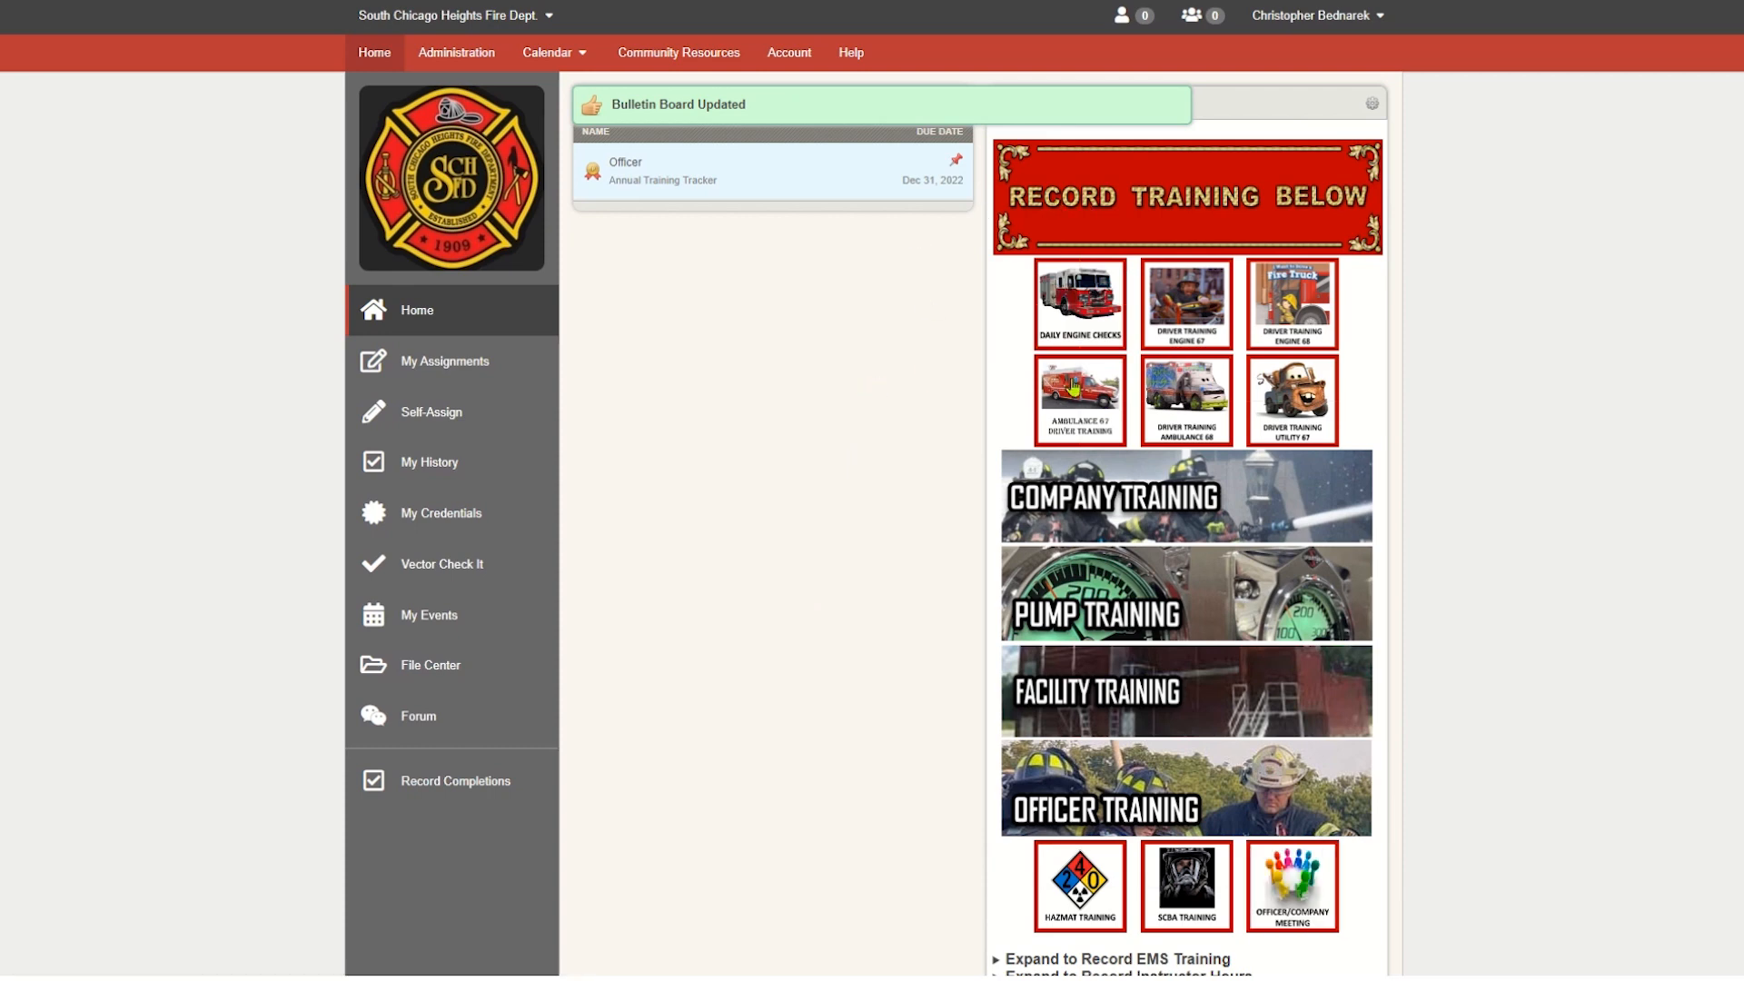
- Test the Ambulance 67 button on the bulletin board, examine the Ambulance 67 Driver's Training activity in Activities Builder, and return to the home page
click(1088, 425)
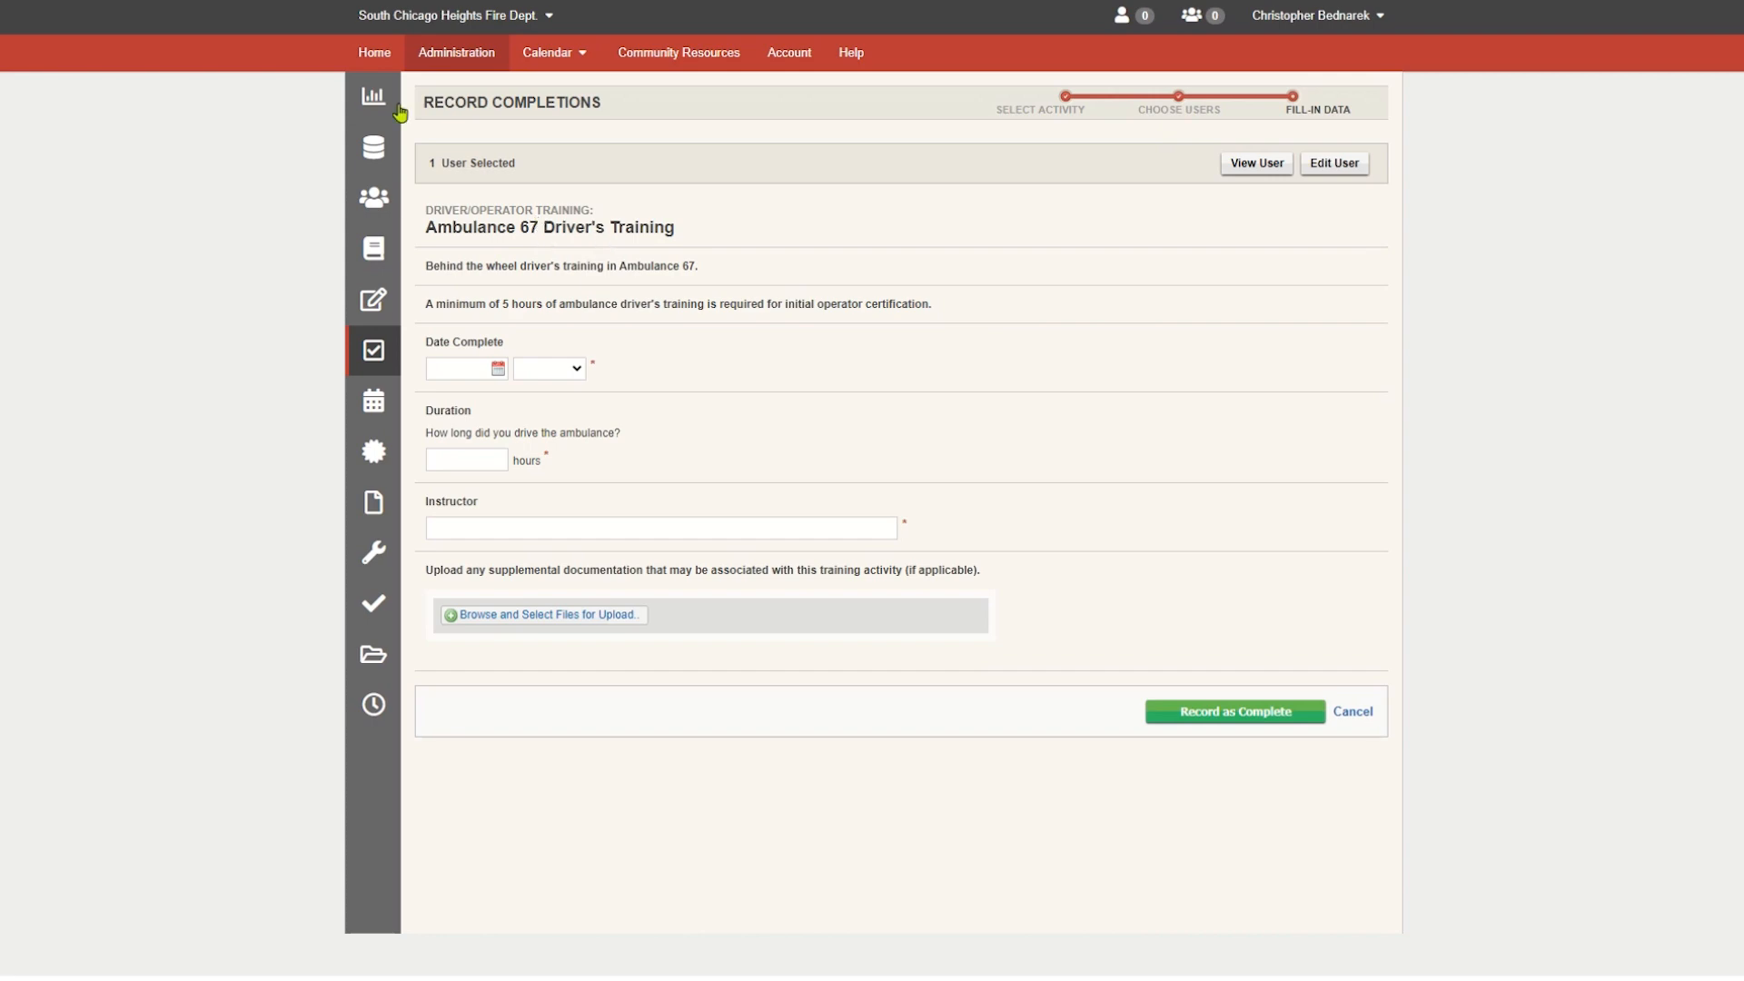
click(376, 54)
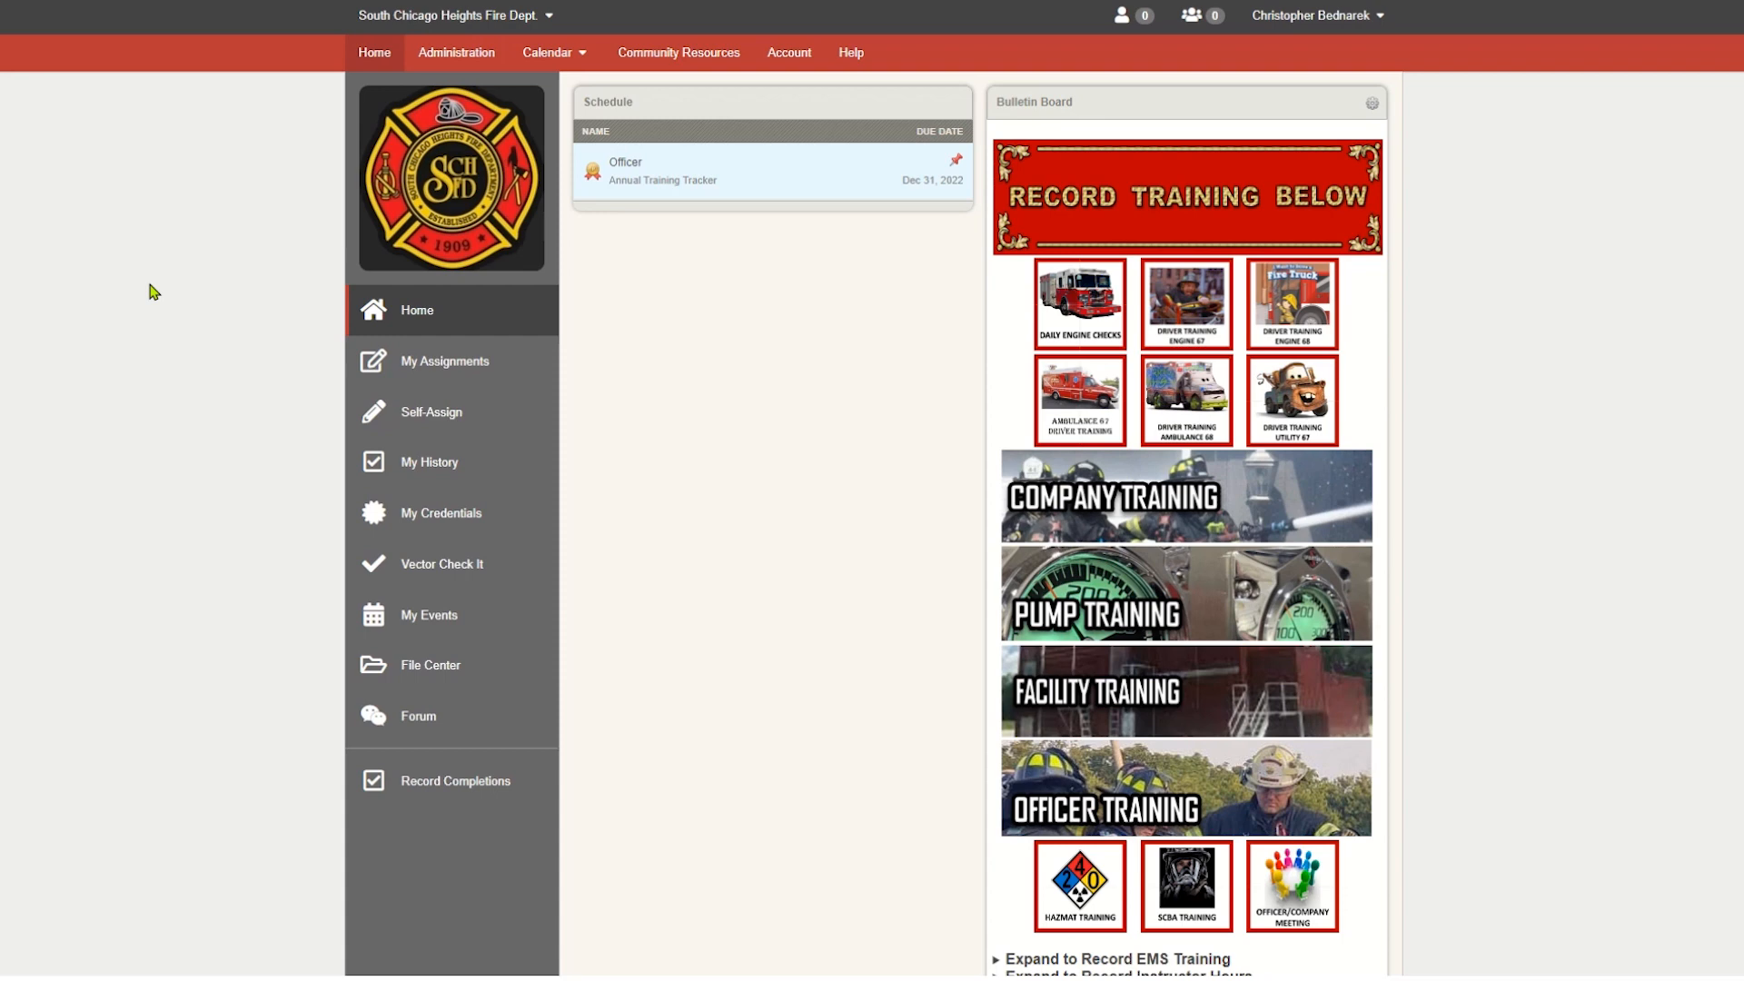
click(458, 62)
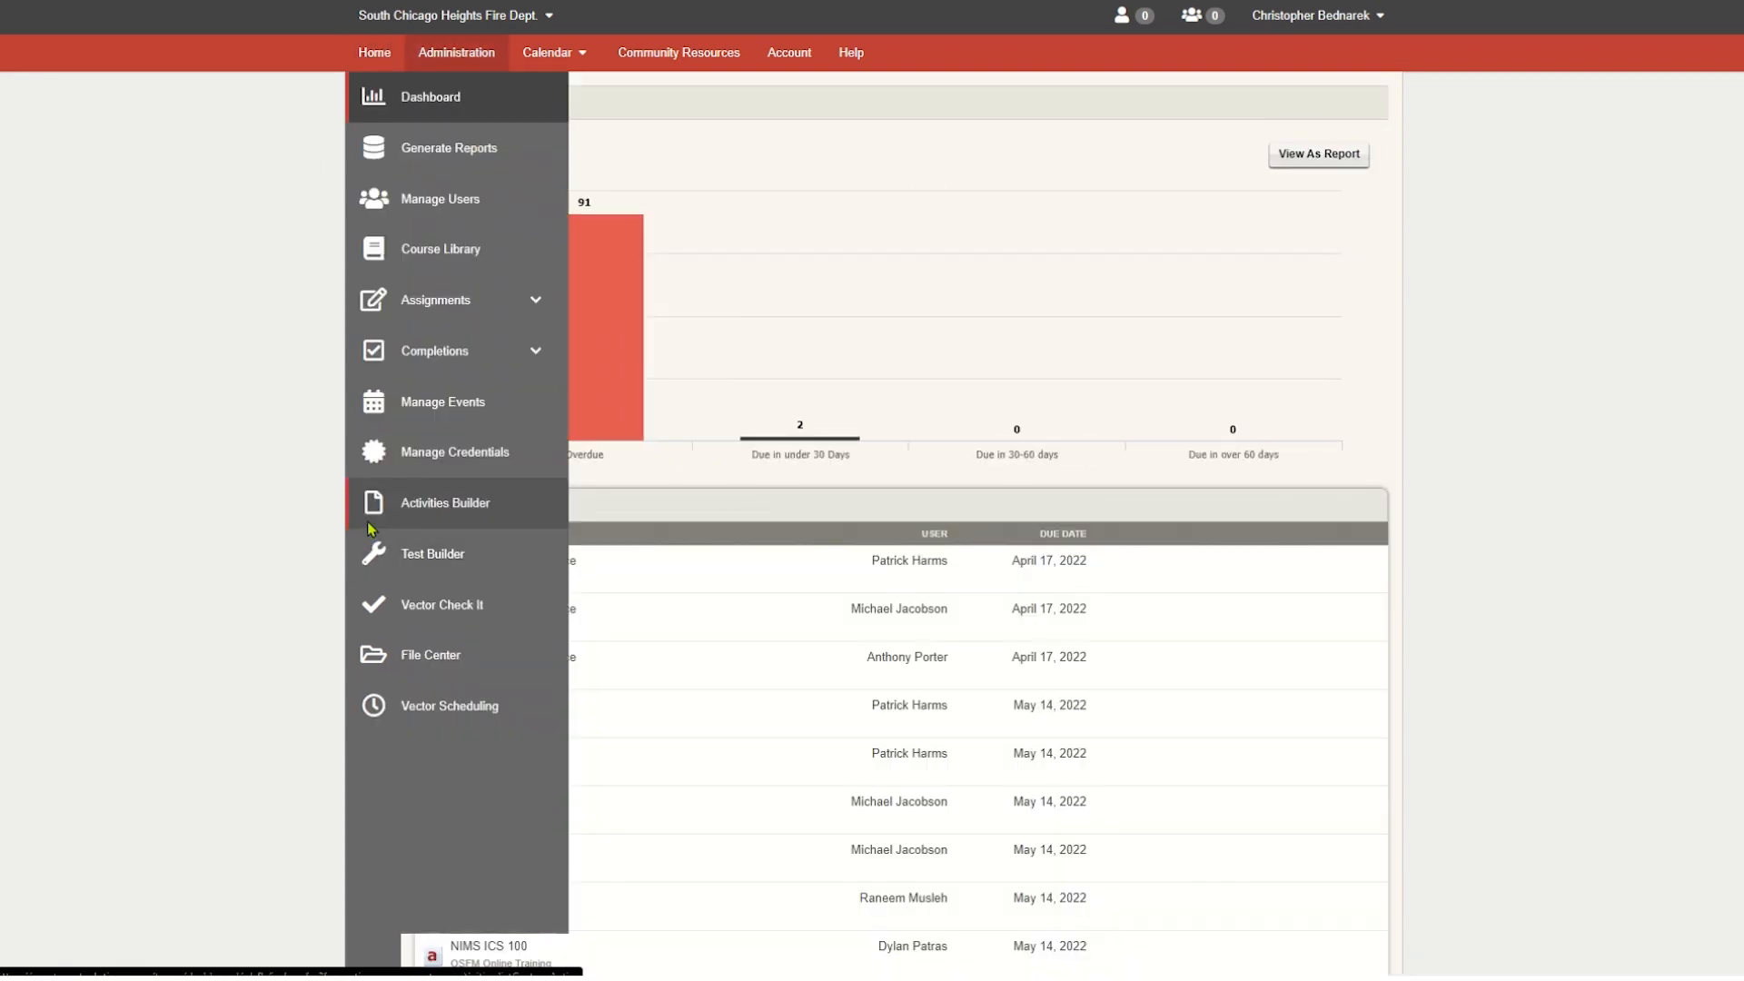
click(369, 517)
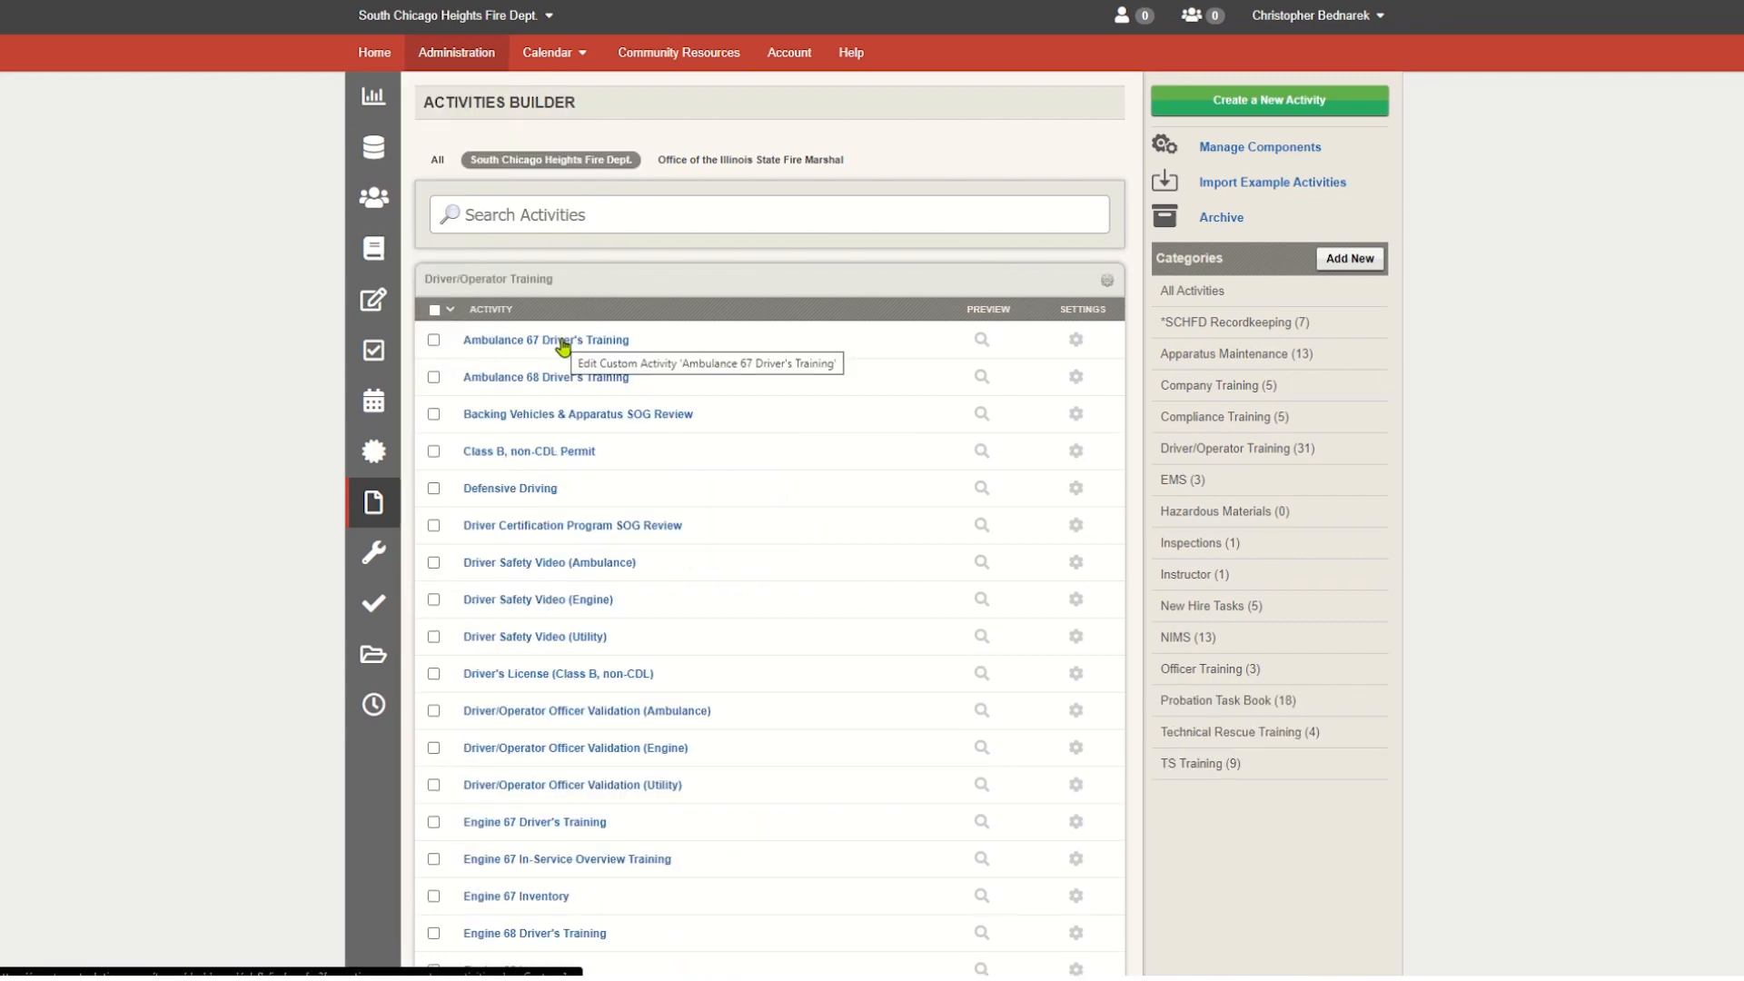
click(561, 343)
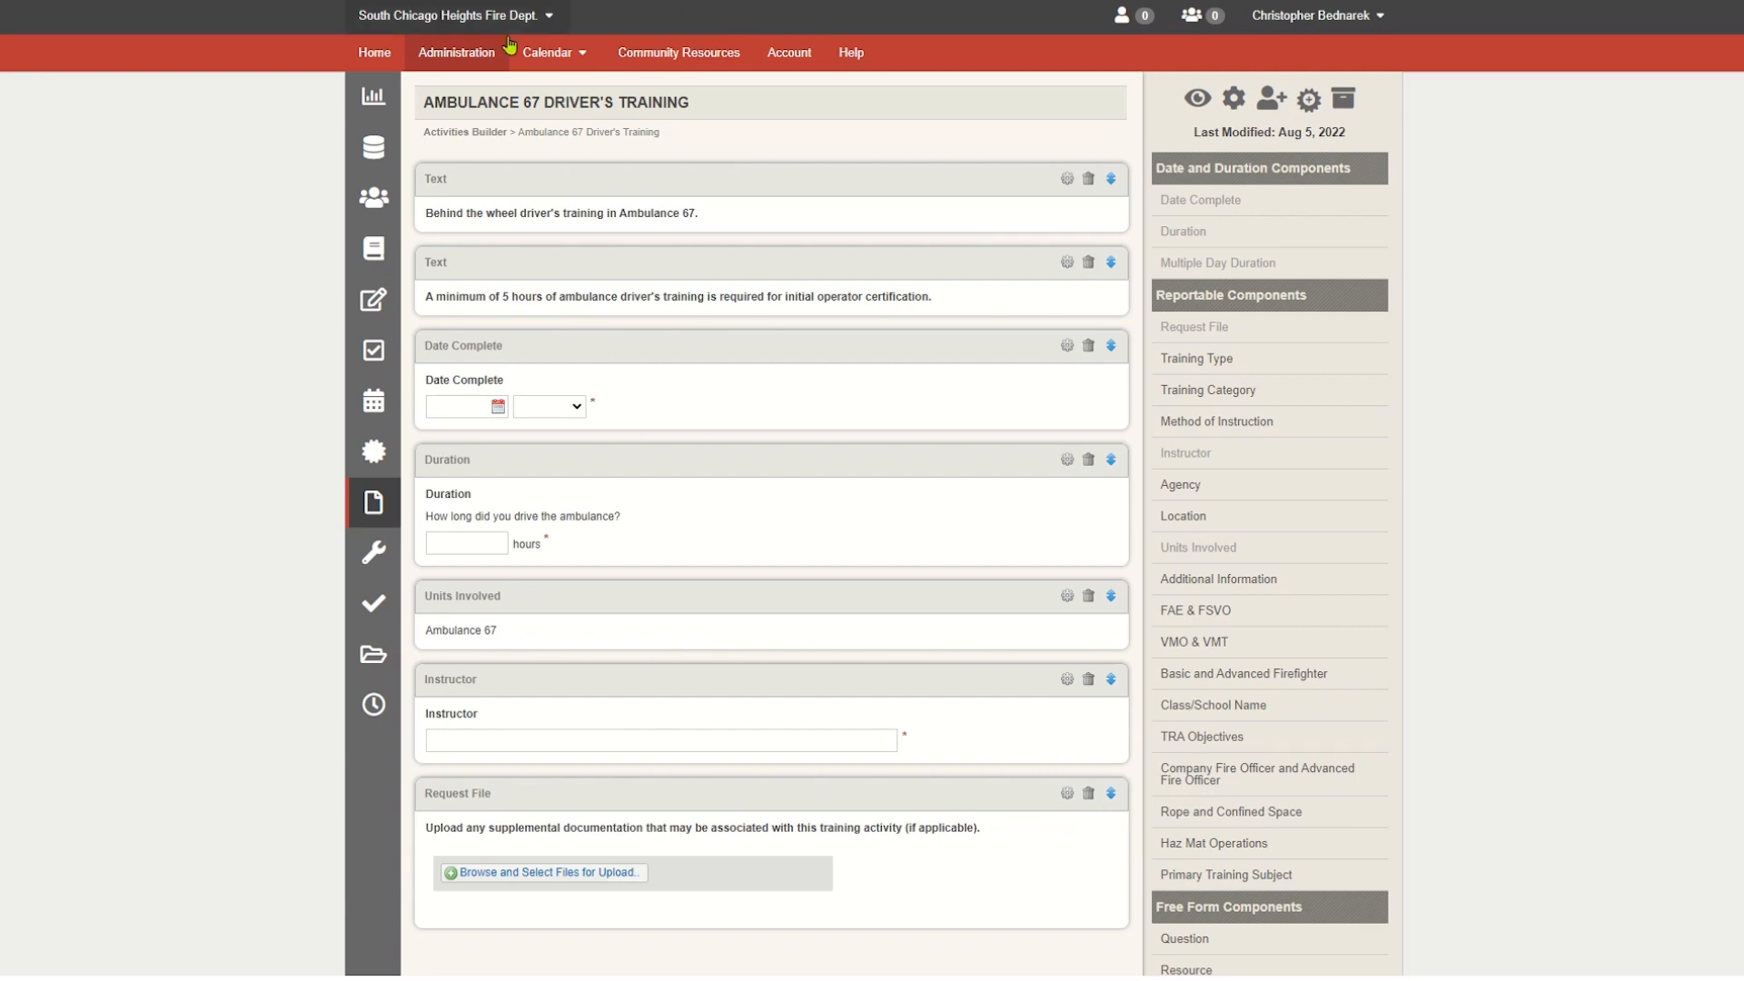
click(380, 55)
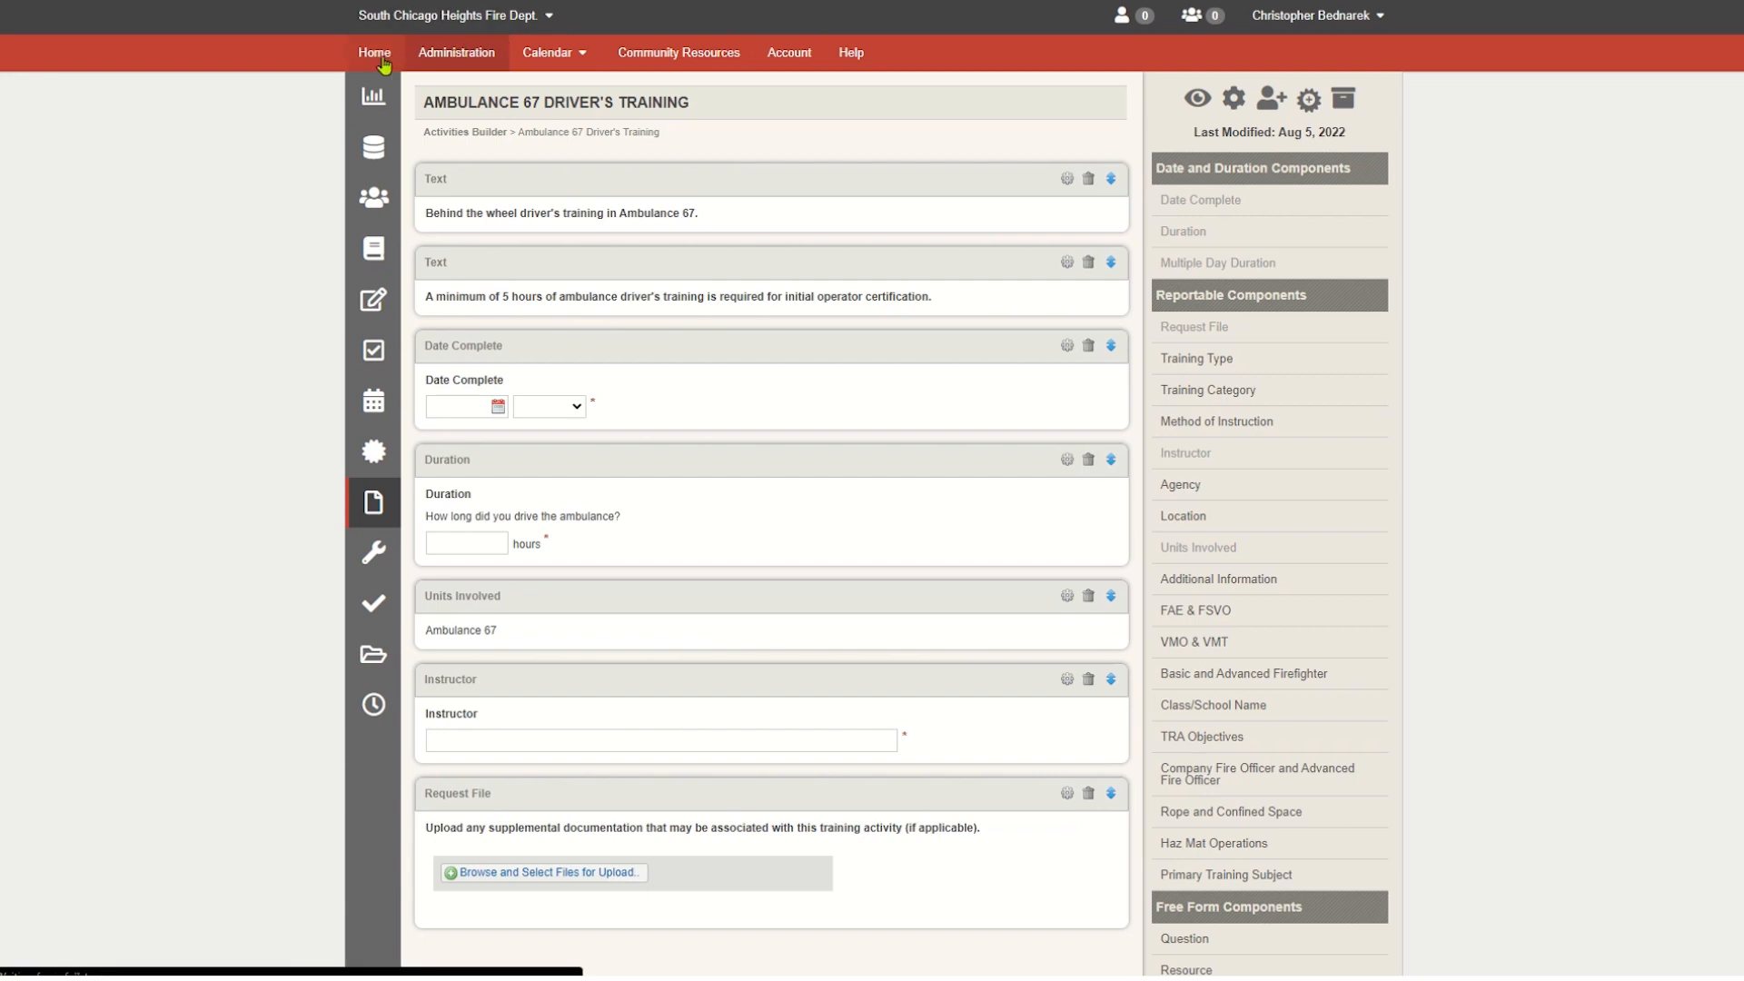